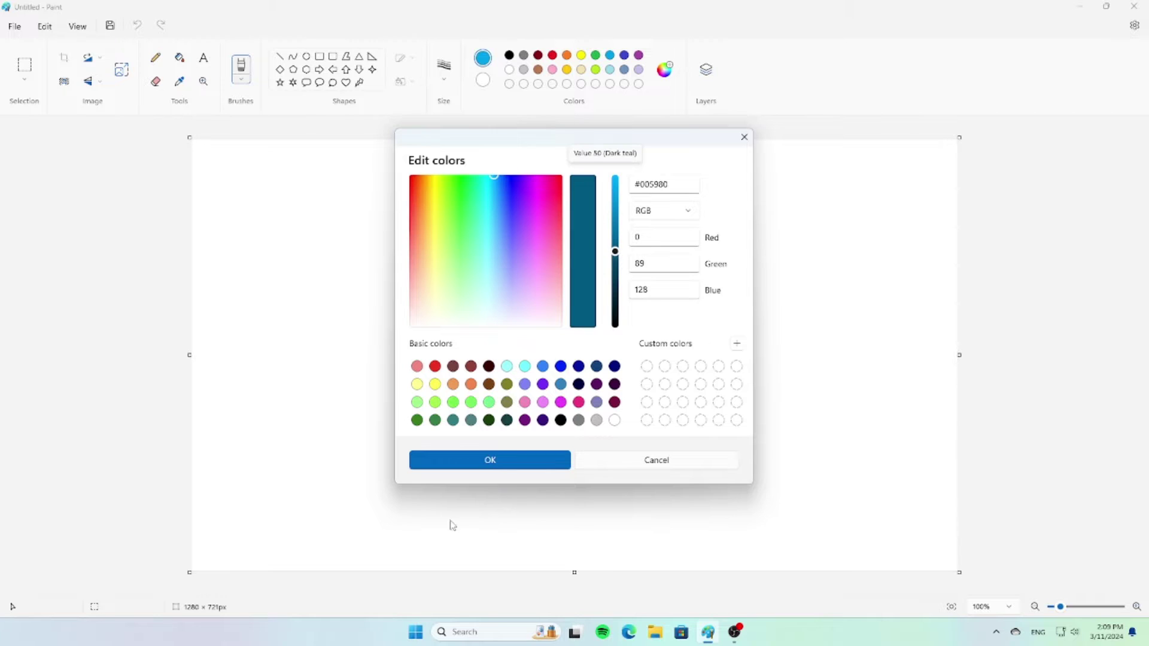
- Paint a ragged dark teal #005980 band down the canvas's left edge, filling the outer strip and brushing over its gaps
{"action": "left_click", "coordinate": [489, 460]}
{"action": "mouse_move", "coordinate": [281, 144]}
{"action": "left_mouse_down"}
{"action": "mouse_move", "coordinate": [252, 332]}
{"action": "mouse_move", "coordinate": [281, 554]}
{"action": "mouse_move", "coordinate": [305, 151]}
{"action": "mouse_move", "coordinate": [352, 153]}
{"action": "mouse_move", "coordinate": [343, 148]}
{"action": "mouse_move", "coordinate": [308, 324]}
{"action": "left_mouse_up"}
{"action": "left_click", "coordinate": [180, 58]}
{"action": "left_click", "coordinate": [231, 175]}
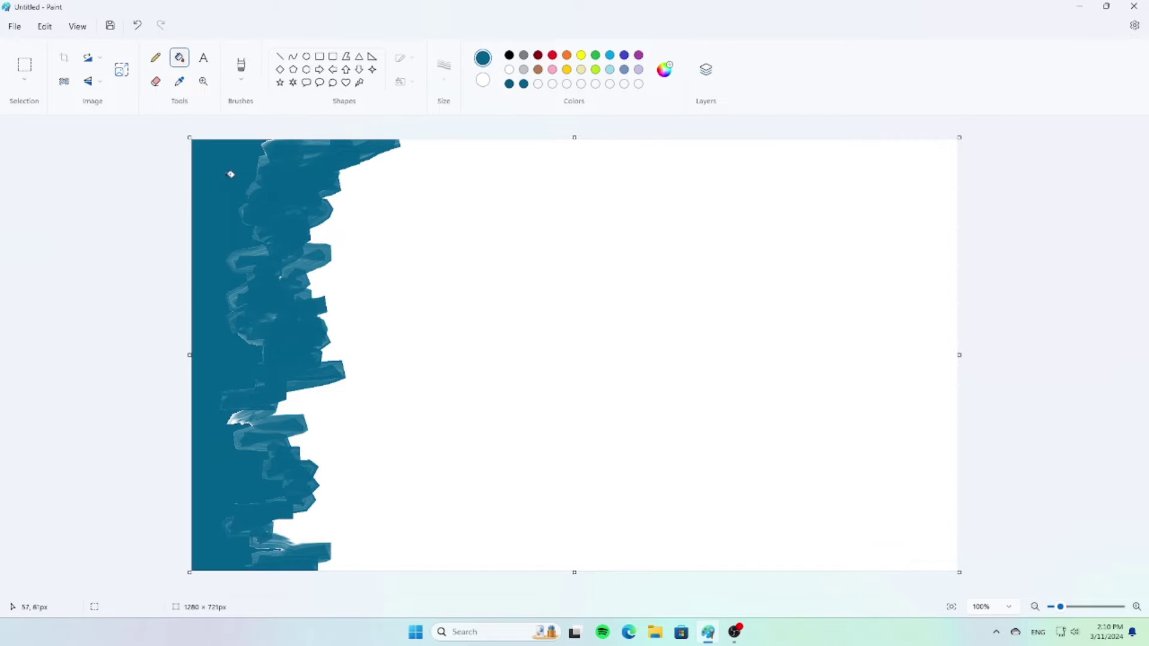
{"action": "left_click", "coordinate": [241, 66]}
{"action": "mouse_move", "coordinate": [260, 144]}
{"action": "left_mouse_down"}
{"action": "mouse_move", "coordinate": [237, 323]}
{"action": "mouse_move", "coordinate": [230, 566]}
{"action": "left_mouse_up"}
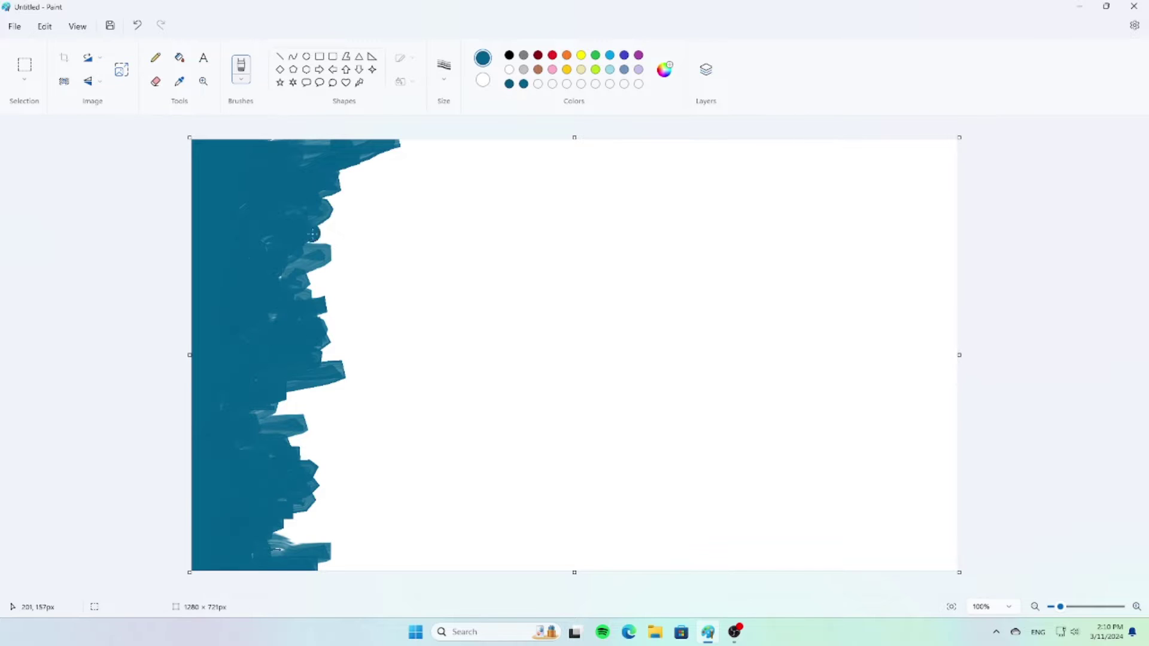
- Paint a matching ragged dark teal band down the canvas's right edge, filling the outer strip and smoothing its gaps
{"action": "left_click_drag", "start_coordinate": [897, 143], "coordinate": [862, 565]}
{"action": "left_click", "coordinate": [941, 335]}
{"action": "left_click", "coordinate": [242, 66]}
{"action": "mouse_move", "coordinate": [916, 150]}
{"action": "left_mouse_down"}
{"action": "mouse_move", "coordinate": [889, 130]}
{"action": "mouse_move", "coordinate": [890, 369]}
{"action": "mouse_move", "coordinate": [814, 413]}
{"action": "mouse_move", "coordinate": [841, 580]}
{"action": "left_mouse_up"}
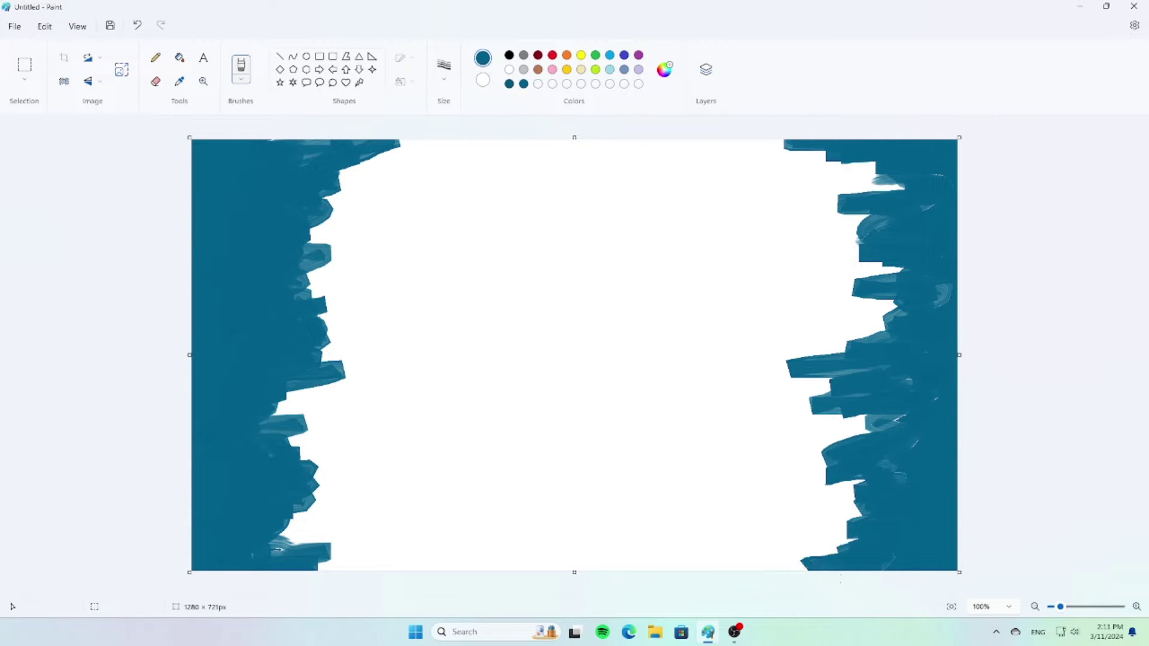
- Mix a lighter medium blue and brush two wavy vertical lines down the white middle area
{"action": "left_click", "coordinate": [664, 68]}
{"action": "left_click", "coordinate": [525, 461]}
{"action": "mouse_move", "coordinate": [485, 146]}
{"action": "left_mouse_down"}
{"action": "mouse_move", "coordinate": [461, 413]}
{"action": "mouse_move", "coordinate": [521, 549]}
{"action": "mouse_move", "coordinate": [565, 569]}
{"action": "left_mouse_up"}
{"action": "mouse_move", "coordinate": [715, 143]}
{"action": "left_mouse_down"}
{"action": "mouse_move", "coordinate": [679, 411]}
{"action": "mouse_move", "coordinate": [706, 538]}
{"action": "mouse_move", "coordinate": [766, 566]}
{"action": "left_mouse_up"}
- Fill the white areas between the wavy lines and the dark teal bands with medium blue and brush over the seams
{"action": "left_click", "coordinate": [179, 58]}
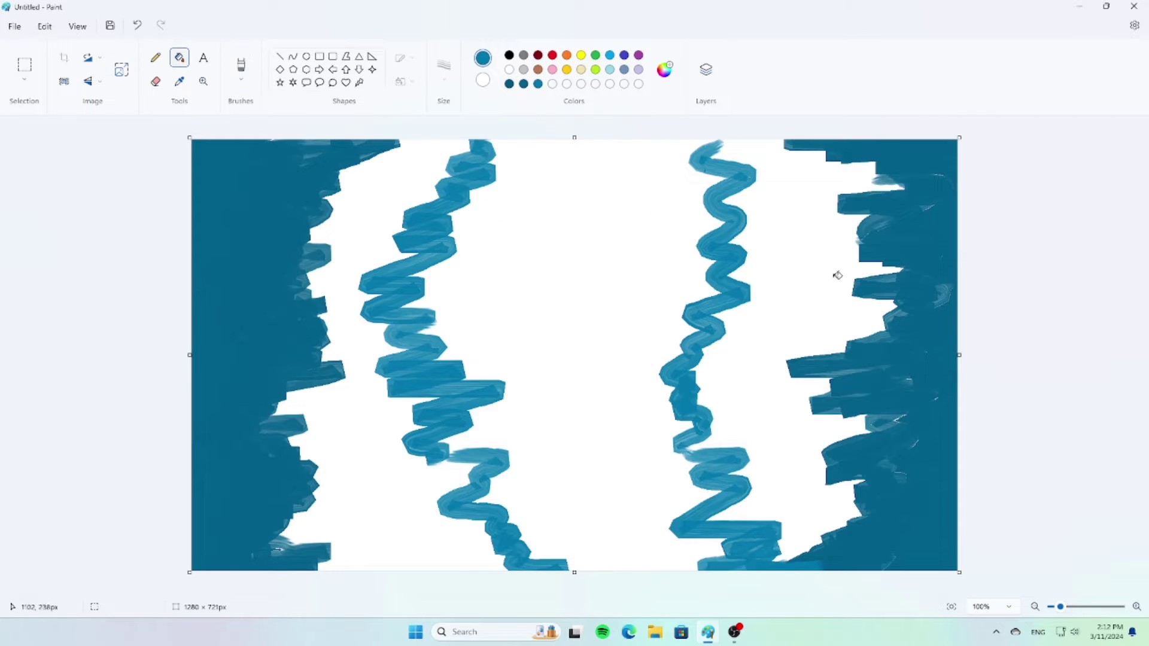
{"action": "left_click", "coordinate": [836, 275]}
{"action": "left_click", "coordinate": [365, 210]}
{"action": "left_click", "coordinate": [241, 65]}
{"action": "mouse_move", "coordinate": [715, 144]}
{"action": "left_mouse_down"}
{"action": "mouse_move", "coordinate": [742, 165]}
{"action": "mouse_move", "coordinate": [751, 271]}
{"action": "mouse_move", "coordinate": [688, 461]}
{"action": "mouse_move", "coordinate": [772, 530]}
{"action": "left_mouse_up"}
{"action": "left_click_drag", "start_coordinate": [509, 539], "coordinate": [375, 436]}
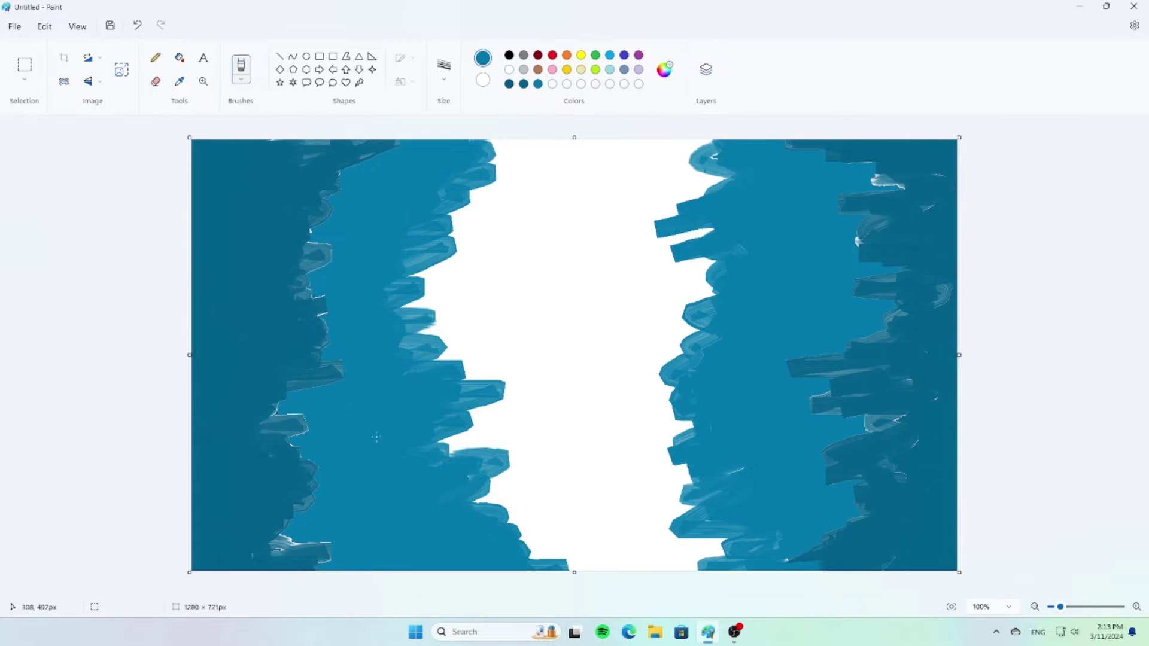
- Mix the bright blue #00A9F2 and brush wide strokes along the inner edges of both medium blue bands
{"action": "left_click", "coordinate": [664, 69]}
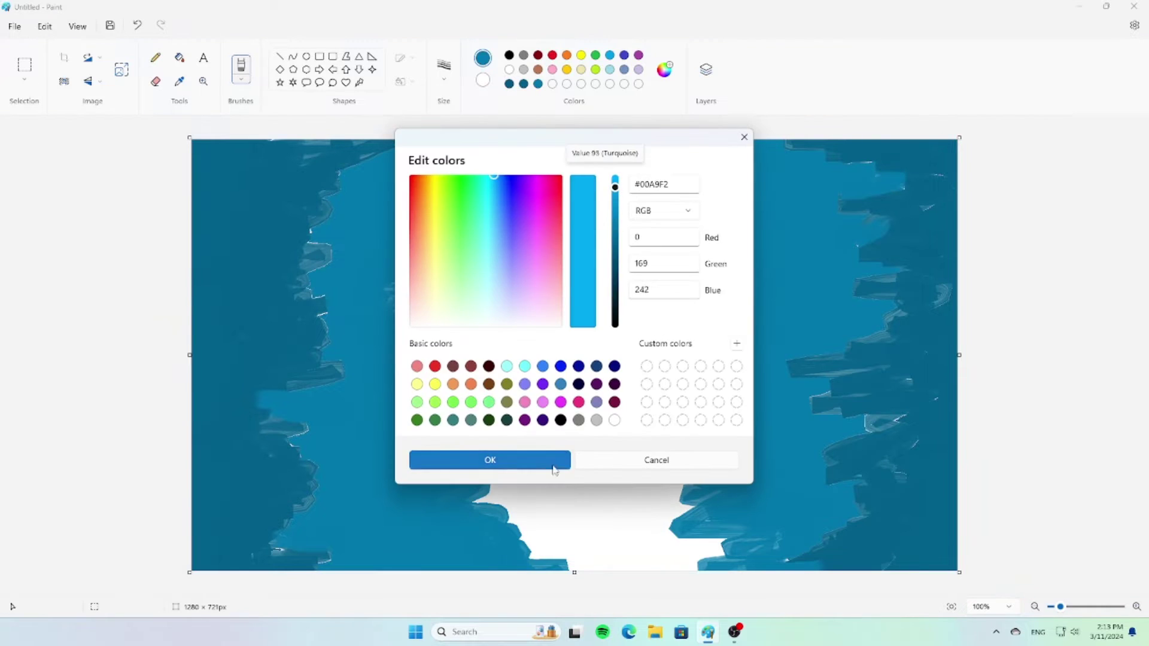
{"action": "left_click", "coordinate": [489, 459]}
{"action": "mouse_move", "coordinate": [532, 147]}
{"action": "left_mouse_down"}
{"action": "mouse_move", "coordinate": [353, 215]}
{"action": "mouse_move", "coordinate": [455, 297]}
{"action": "mouse_move", "coordinate": [586, 563]}
{"action": "left_mouse_up"}
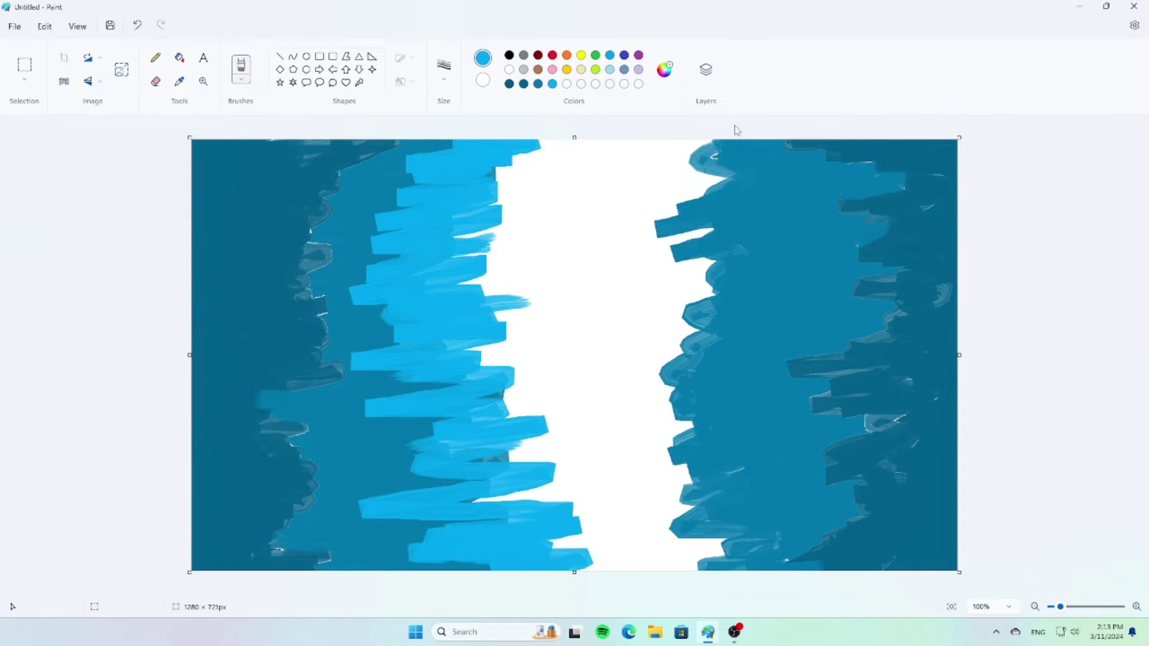
{"action": "mouse_move", "coordinate": [664, 147]}
{"action": "left_mouse_down"}
{"action": "mouse_move", "coordinate": [712, 322]}
{"action": "mouse_move", "coordinate": [718, 569]}
{"action": "left_mouse_up"}
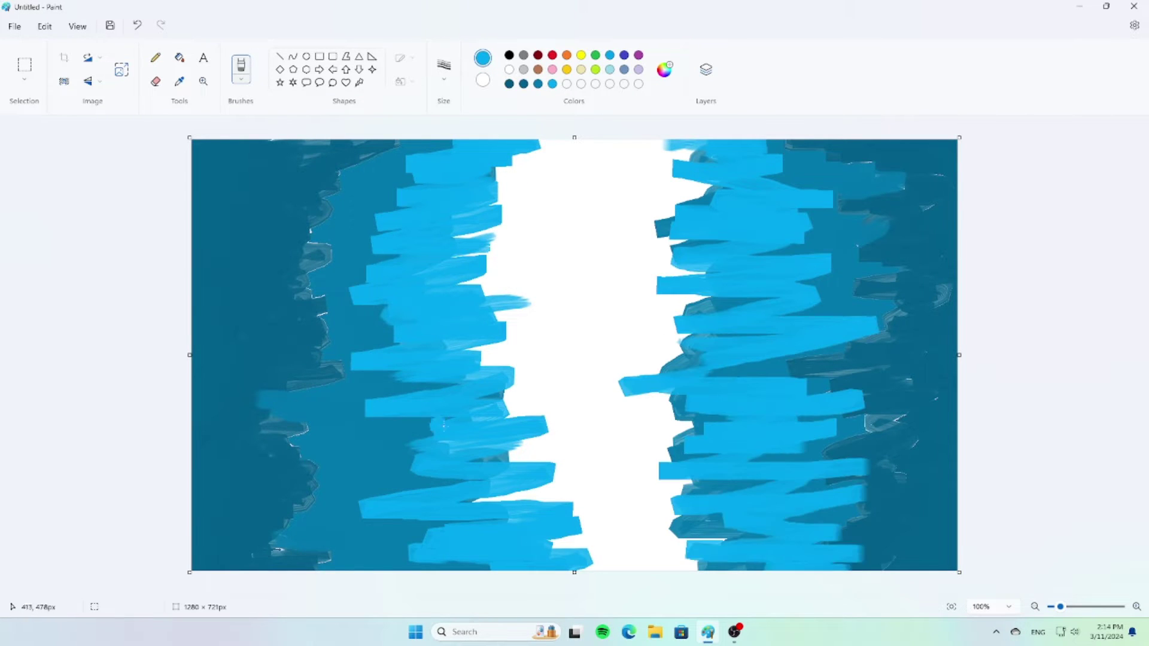
{"action": "left_click_drag", "start_coordinate": [419, 473], "coordinate": [399, 266]}
- Brush light turquoise bands along both sides of the white centre and fill the remaining central gap with bright blue
{"action": "mouse_move", "coordinate": [530, 147]}
{"action": "left_mouse_down"}
{"action": "mouse_move", "coordinate": [467, 204]}
{"action": "mouse_move", "coordinate": [598, 563]}
{"action": "left_mouse_up"}
{"action": "mouse_move", "coordinate": [679, 164]}
{"action": "left_mouse_down"}
{"action": "mouse_move", "coordinate": [648, 228]}
{"action": "mouse_move", "coordinate": [689, 479]}
{"action": "mouse_move", "coordinate": [734, 392]}
{"action": "mouse_move", "coordinate": [688, 353]}
{"action": "left_mouse_up"}
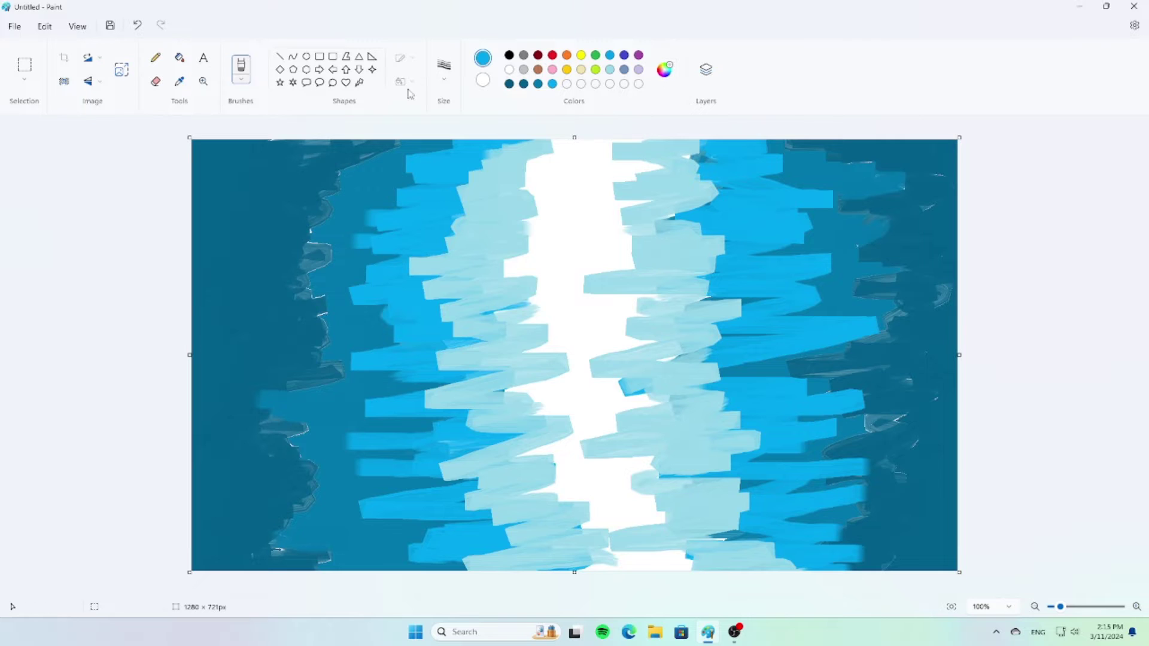
{"action": "left_click", "coordinate": [179, 57]}
{"action": "left_click", "coordinate": [529, 244]}
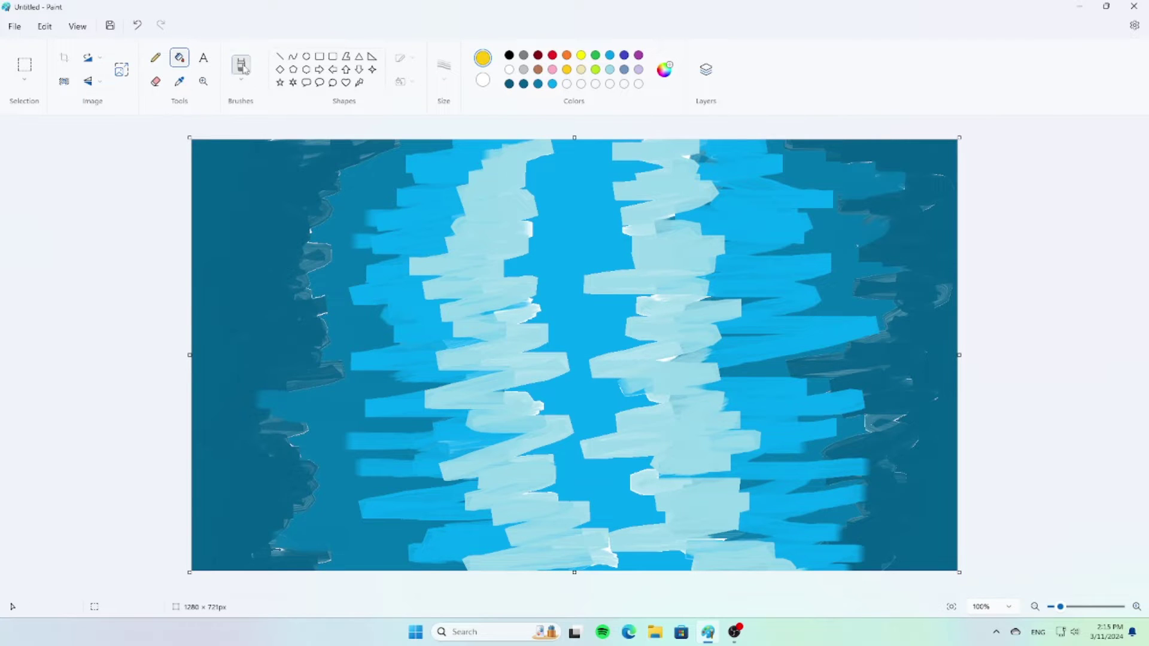
- Brush a gold zigzag down the centre of the canvas, undoing the first misplaced stroke
{"action": "mouse_move", "coordinate": [655, 137]}
{"action": "left_mouse_down"}
{"action": "mouse_move", "coordinate": [637, 207]}
{"action": "mouse_move", "coordinate": [478, 271]}
{"action": "left_mouse_up"}
{"action": "left_click", "coordinate": [137, 25]}
{"action": "mouse_move", "coordinate": [522, 144]}
{"action": "left_mouse_down"}
{"action": "mouse_move", "coordinate": [636, 225]}
{"action": "mouse_move", "coordinate": [598, 478]}
{"action": "mouse_move", "coordinate": [659, 560]}
{"action": "left_mouse_up"}
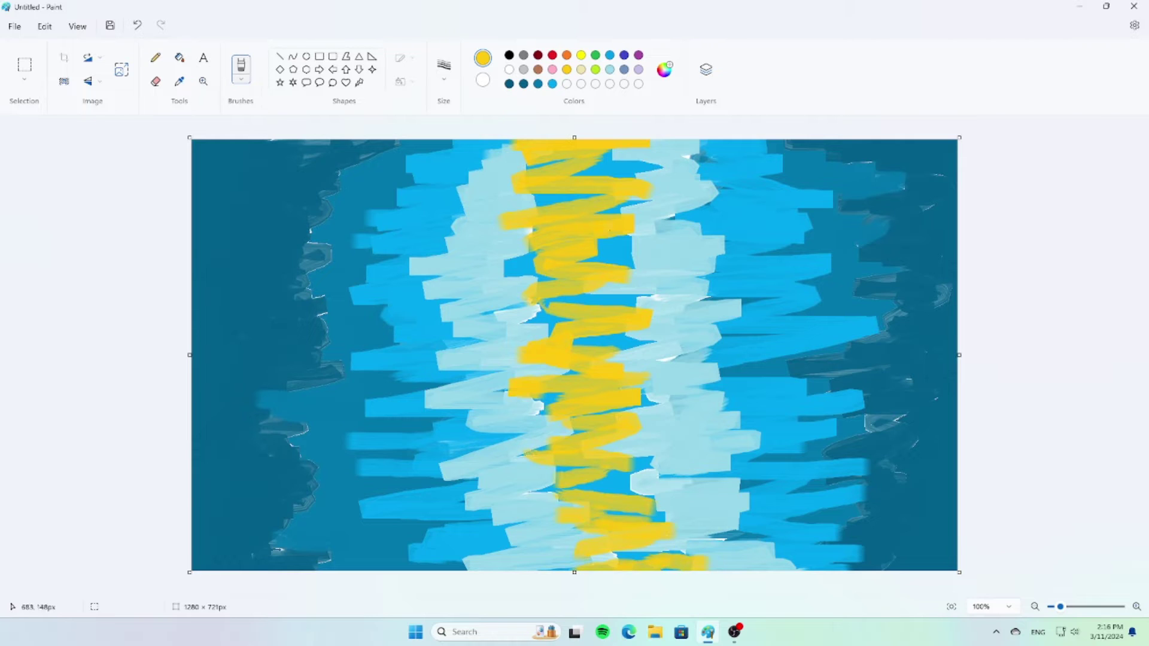
- Brush separate bright blue strokes across the gold strip, undoing the ones that do not fit
{"action": "left_click", "coordinate": [609, 55]}
{"action": "left_click_drag", "start_coordinate": [648, 196], "coordinate": [578, 199]}
{"action": "key", "text": "ctrl+z"}
{"action": "left_click_drag", "start_coordinate": [635, 409], "coordinate": [535, 413]}
{"action": "key", "text": "ctrl+z"}
{"action": "left_click_drag", "start_coordinate": [625, 380], "coordinate": [516, 386]}
{"action": "left_click_drag", "start_coordinate": [640, 291], "coordinate": [498, 295]}
{"action": "left_click", "coordinate": [137, 25]}
{"action": "left_click_drag", "start_coordinate": [551, 263], "coordinate": [471, 233]}
- Undo the latest strokes and brush light turquoise strokes across the gold strip down to its lower part
{"action": "left_click", "coordinate": [609, 69]}
{"action": "left_click_drag", "start_coordinate": [572, 216], "coordinate": [442, 246]}
{"action": "left_click", "coordinate": [137, 25]}
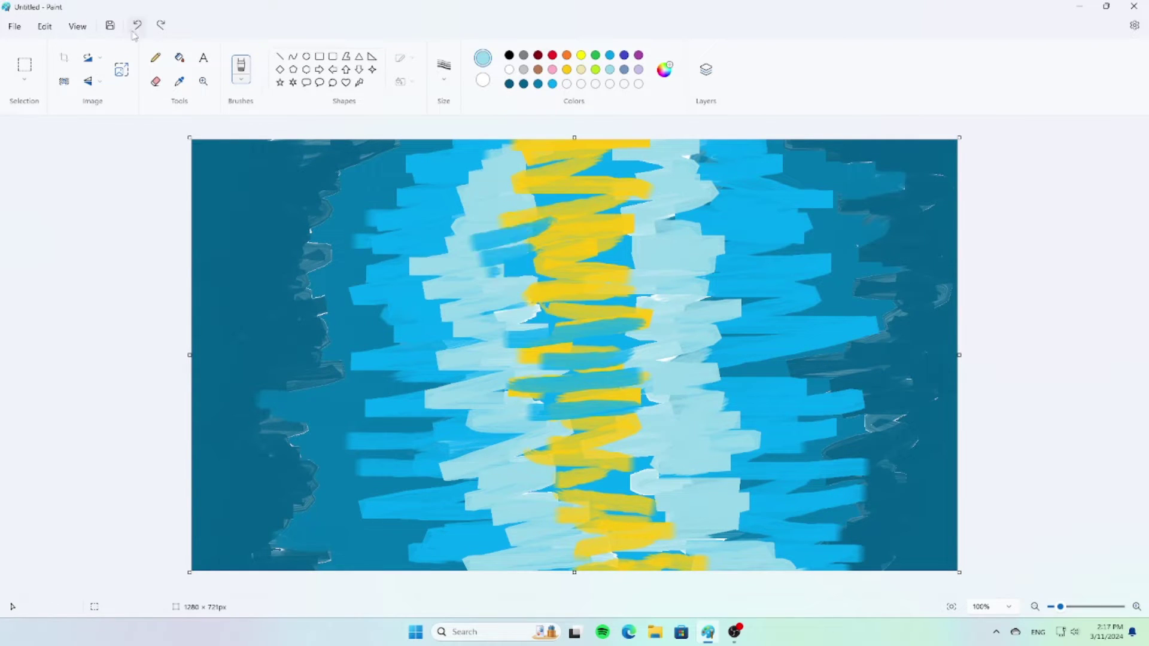
{"action": "left_click", "coordinate": [137, 25]}
{"action": "left_click_drag", "start_coordinate": [610, 223], "coordinate": [520, 223]}
{"action": "left_click_drag", "start_coordinate": [627, 243], "coordinate": [513, 269]}
{"action": "left_click_drag", "start_coordinate": [660, 325], "coordinate": [506, 527]}
- Sample the bright blue from the canvas and brush it over the outer parts of both light turquoise bands
{"action": "left_click", "coordinate": [179, 81]}
{"action": "left_click", "coordinate": [445, 539]}
{"action": "mouse_move", "coordinate": [472, 566]}
{"action": "left_mouse_down"}
{"action": "mouse_move", "coordinate": [539, 547]}
{"action": "mouse_move", "coordinate": [473, 281]}
{"action": "mouse_move", "coordinate": [509, 287]}
{"action": "left_mouse_up"}
{"action": "mouse_move", "coordinate": [718, 243]}
{"action": "left_mouse_down"}
{"action": "mouse_move", "coordinate": [789, 568]}
{"action": "mouse_move", "coordinate": [724, 564]}
{"action": "left_mouse_up"}
{"action": "left_click_drag", "start_coordinate": [657, 440], "coordinate": [752, 435]}
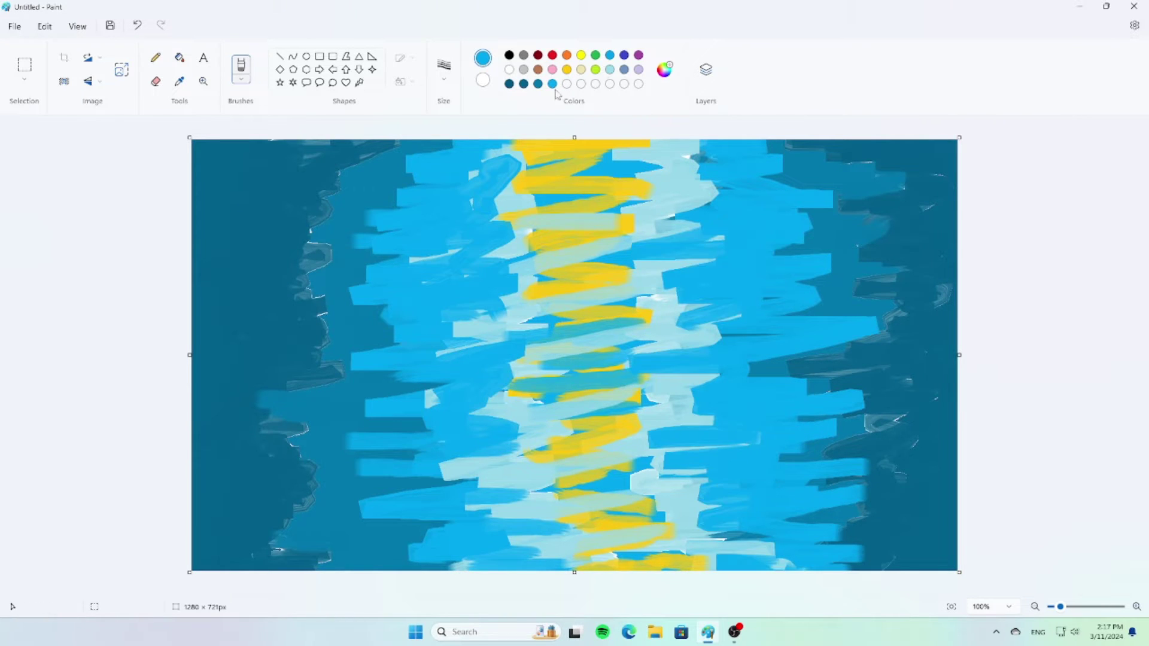
- Brush light turquoise strokes along the outer sides of the gold strip, undoing the misplaced ones
{"action": "left_click", "coordinate": [610, 69]}
{"action": "mouse_move", "coordinate": [509, 214]}
{"action": "left_mouse_down"}
{"action": "mouse_move", "coordinate": [484, 317]}
{"action": "mouse_move", "coordinate": [491, 423]}
{"action": "mouse_move", "coordinate": [503, 424]}
{"action": "left_mouse_up"}
{"action": "left_click_drag", "start_coordinate": [625, 247], "coordinate": [757, 248]}
{"action": "left_click", "coordinate": [137, 26]}
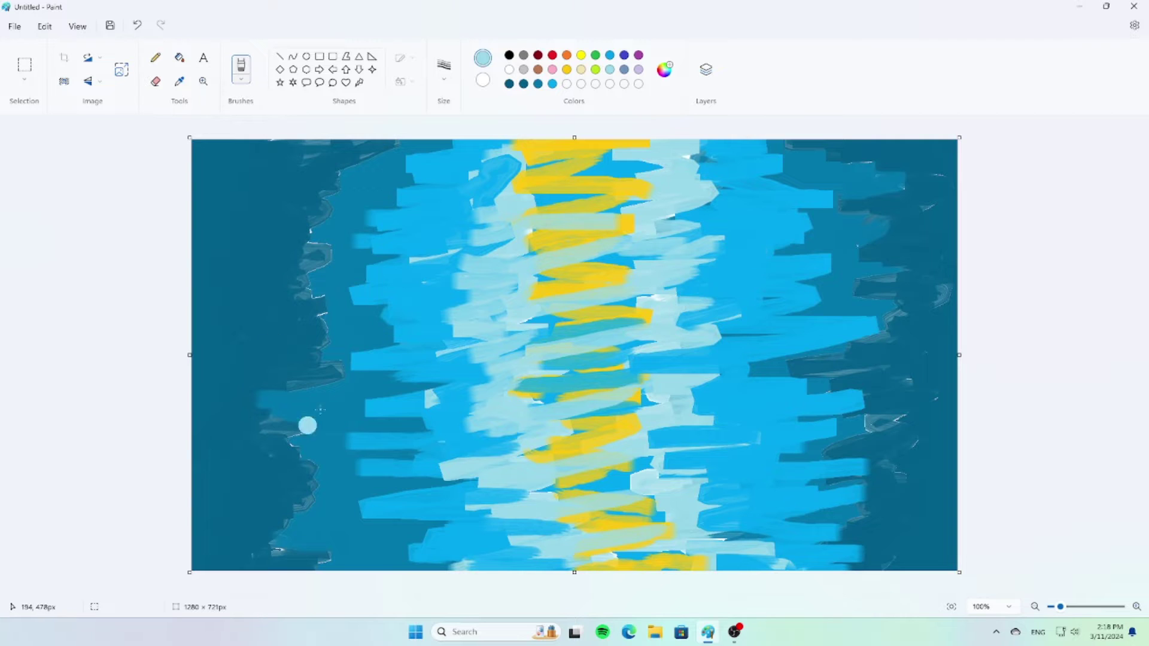
{"action": "left_click_drag", "start_coordinate": [474, 166], "coordinate": [478, 211]}
{"action": "left_click", "coordinate": [137, 25]}
{"action": "left_click", "coordinate": [137, 25]}
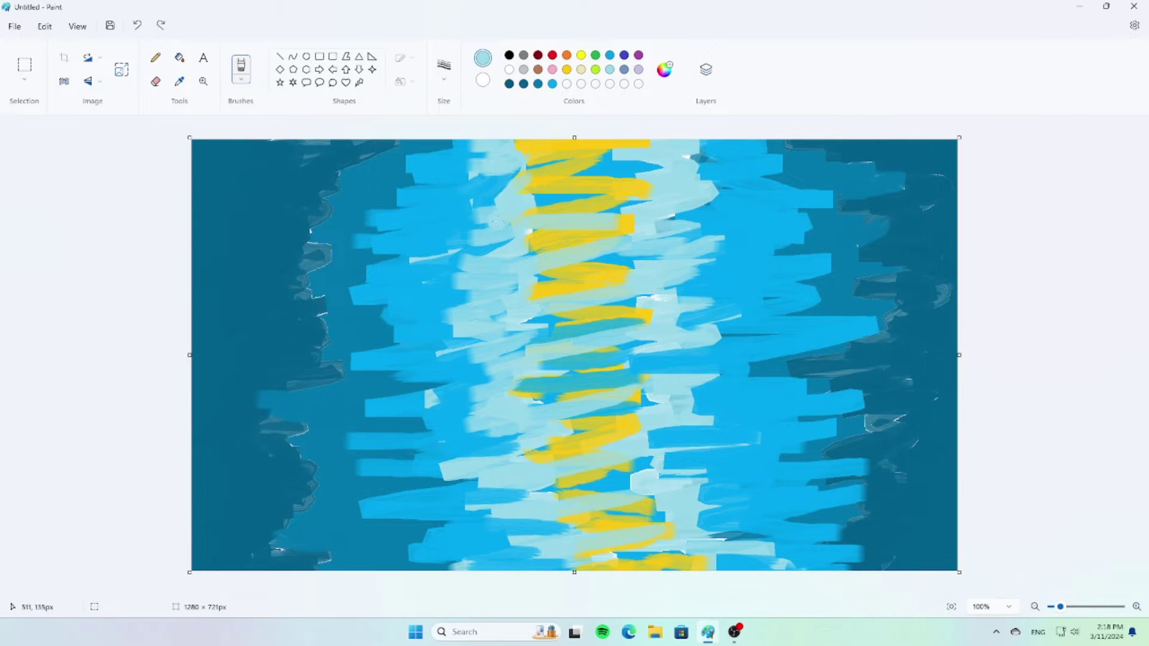
- Mix a pale mint green and brush it down the right side of the gold strip
{"action": "left_click", "coordinate": [664, 70]}
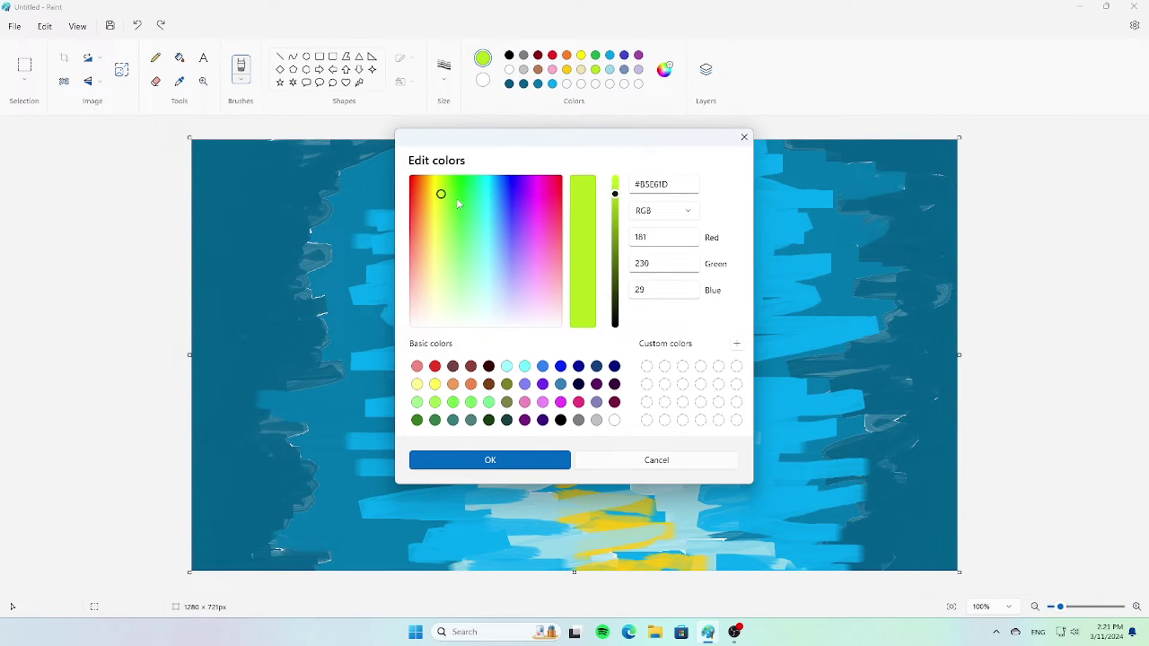
{"action": "left_click", "coordinate": [483, 210]}
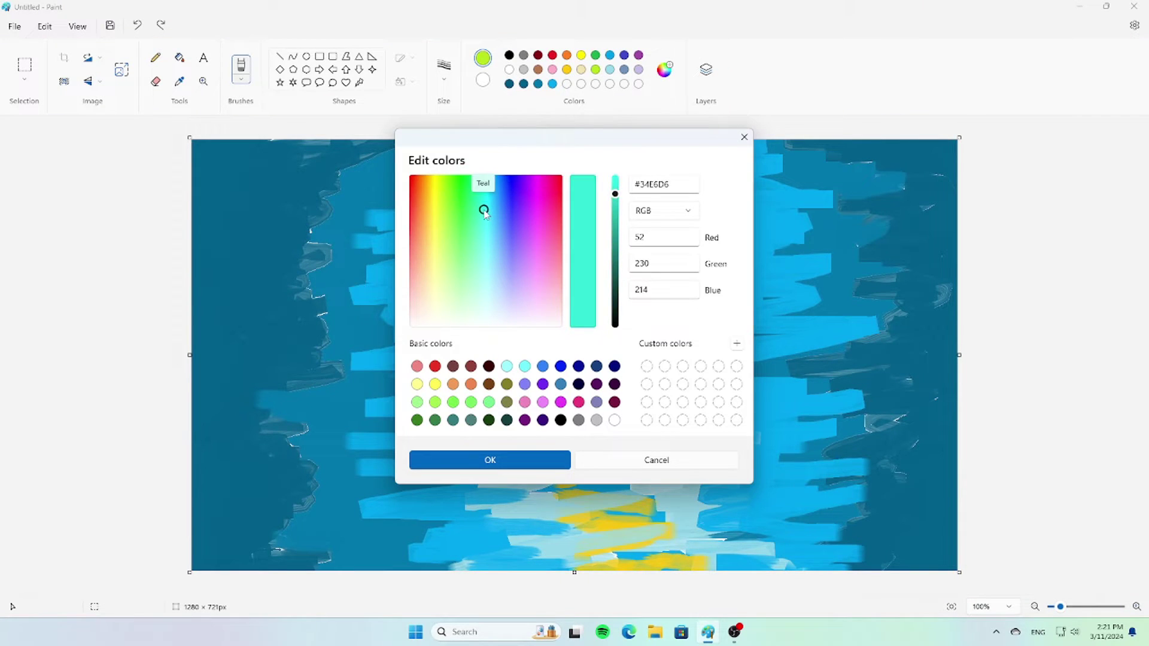
{"action": "left_click_drag", "start_coordinate": [483, 209], "coordinate": [480, 273]}
{"action": "left_click", "coordinate": [490, 460]}
{"action": "mouse_move", "coordinate": [661, 149]}
{"action": "left_mouse_down"}
{"action": "mouse_move", "coordinate": [641, 384]}
{"action": "mouse_move", "coordinate": [703, 533]}
{"action": "left_mouse_up"}
{"action": "left_click_drag", "start_coordinate": [526, 145], "coordinate": [506, 239]}
{"action": "left_click", "coordinate": [137, 26]}
- Repaint the gold zigzag down the centre and brush pale mint strokes across it and over its left side
{"action": "left_click", "coordinate": [567, 69]}
{"action": "mouse_move", "coordinate": [581, 147]}
{"action": "left_mouse_down"}
{"action": "mouse_move", "coordinate": [613, 149]}
{"action": "mouse_move", "coordinate": [619, 234]}
{"action": "left_mouse_up"}
{"action": "left_click", "coordinate": [138, 25]}
{"action": "left_click_drag", "start_coordinate": [538, 146], "coordinate": [634, 565]}
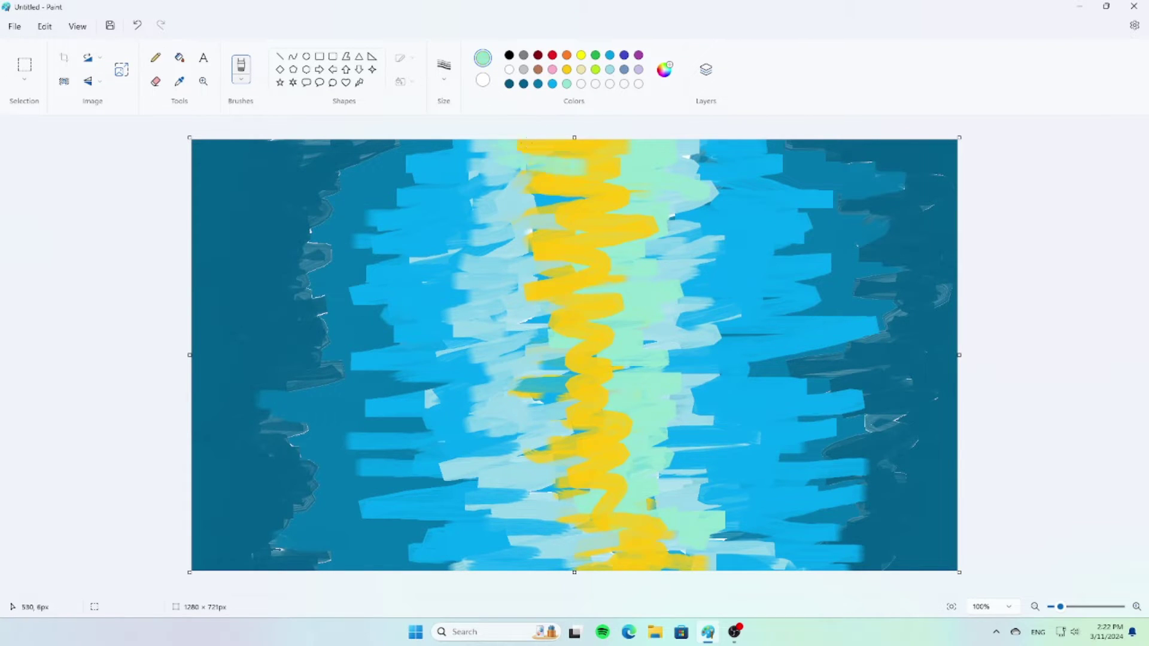
{"action": "mouse_move", "coordinate": [509, 143]}
{"action": "left_mouse_down"}
{"action": "mouse_move", "coordinate": [556, 207]}
{"action": "mouse_move", "coordinate": [574, 267]}
{"action": "mouse_move", "coordinate": [574, 467]}
{"action": "mouse_move", "coordinate": [598, 565]}
{"action": "left_mouse_up"}
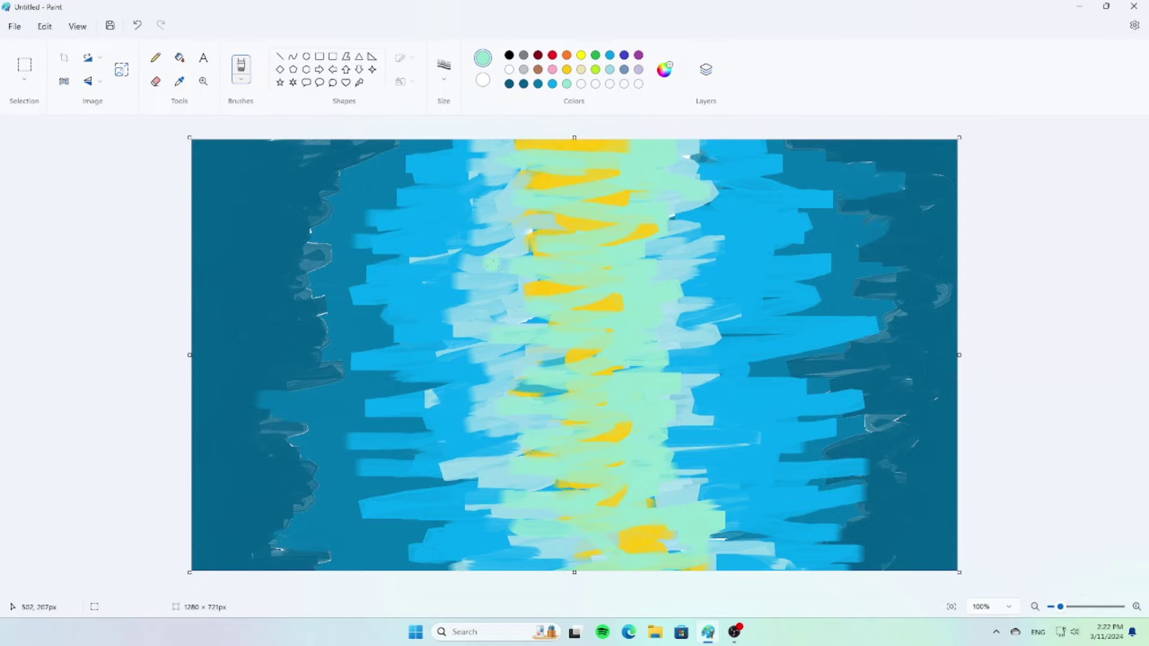
{"action": "mouse_move", "coordinate": [491, 264]}
{"action": "left_mouse_down"}
{"action": "mouse_move", "coordinate": [516, 273]}
{"action": "mouse_move", "coordinate": [483, 169]}
{"action": "mouse_move", "coordinate": [469, 275]}
{"action": "mouse_move", "coordinate": [518, 408]}
{"action": "left_mouse_up"}
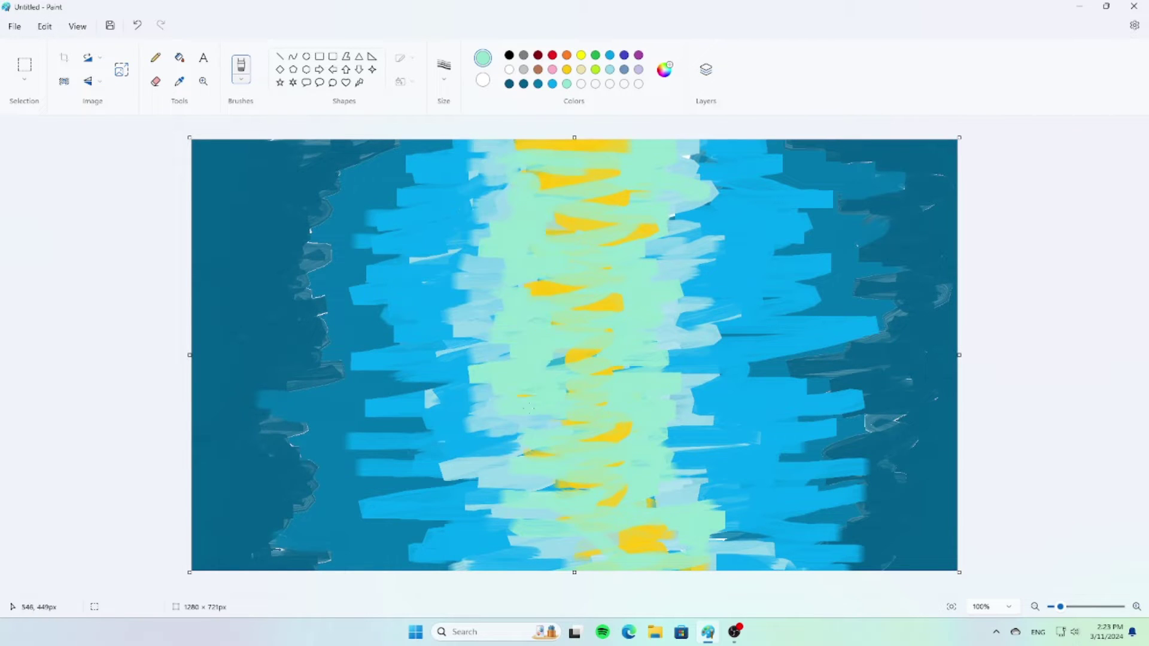
- Set the drawing colour to medium blue for reworking the dark teal side bands
{"action": "left_click", "coordinate": [664, 69]}
{"action": "left_click", "coordinate": [490, 459]}
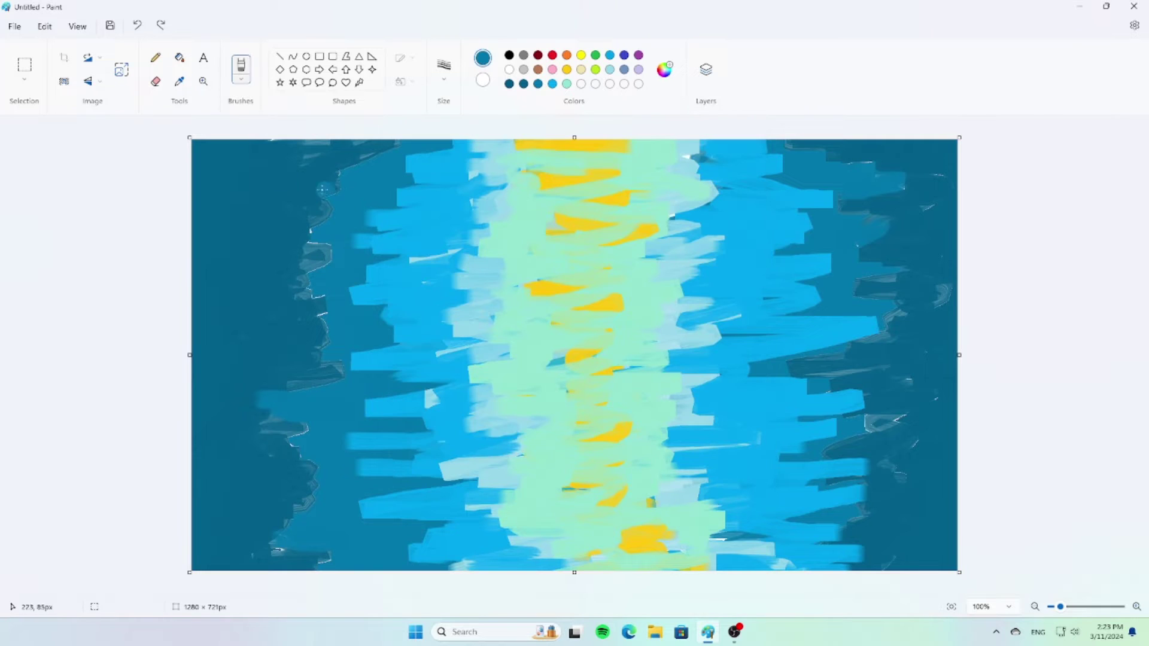
{"action": "left_click", "coordinate": [179, 58]}
{"action": "left_click", "coordinate": [231, 453]}
{"action": "key", "text": "ctrl+z"}
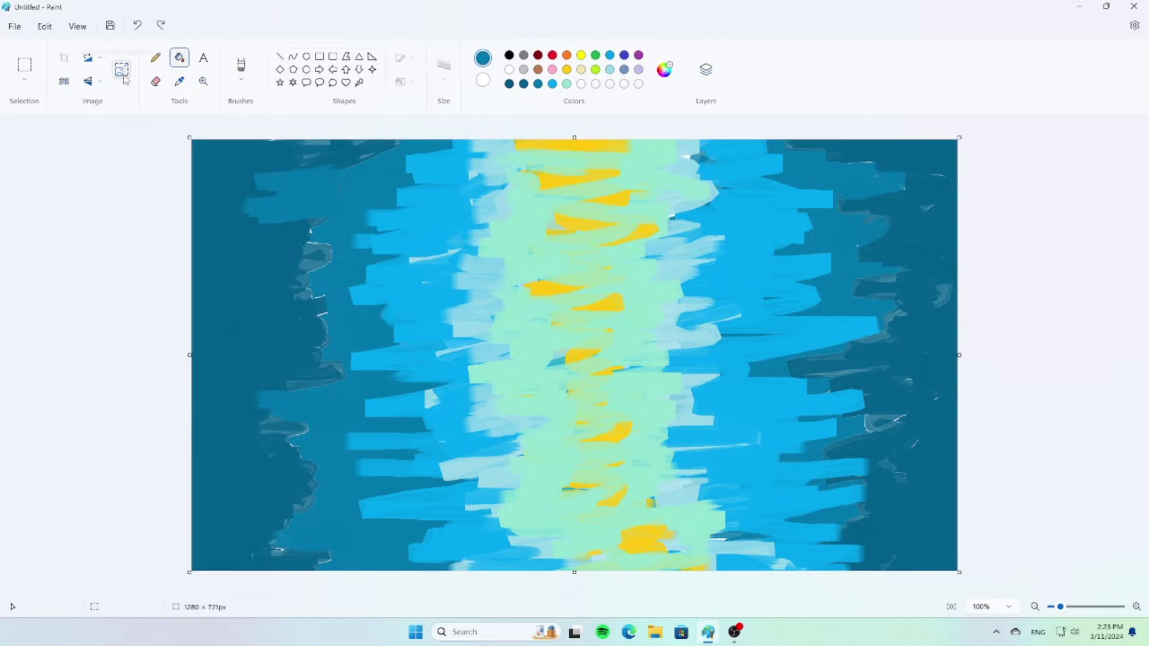
- Brush medium blue strokes over the dark teal bands at both sides of the canvas
{"action": "left_click", "coordinate": [241, 65]}
{"action": "mouse_move", "coordinate": [383, 145]}
{"action": "left_mouse_down"}
{"action": "mouse_move", "coordinate": [270, 199]}
{"action": "mouse_move", "coordinate": [270, 395]}
{"action": "mouse_move", "coordinate": [243, 544]}
{"action": "mouse_move", "coordinate": [323, 559]}
{"action": "left_mouse_up"}
{"action": "left_click_drag", "start_coordinate": [332, 365], "coordinate": [297, 354]}
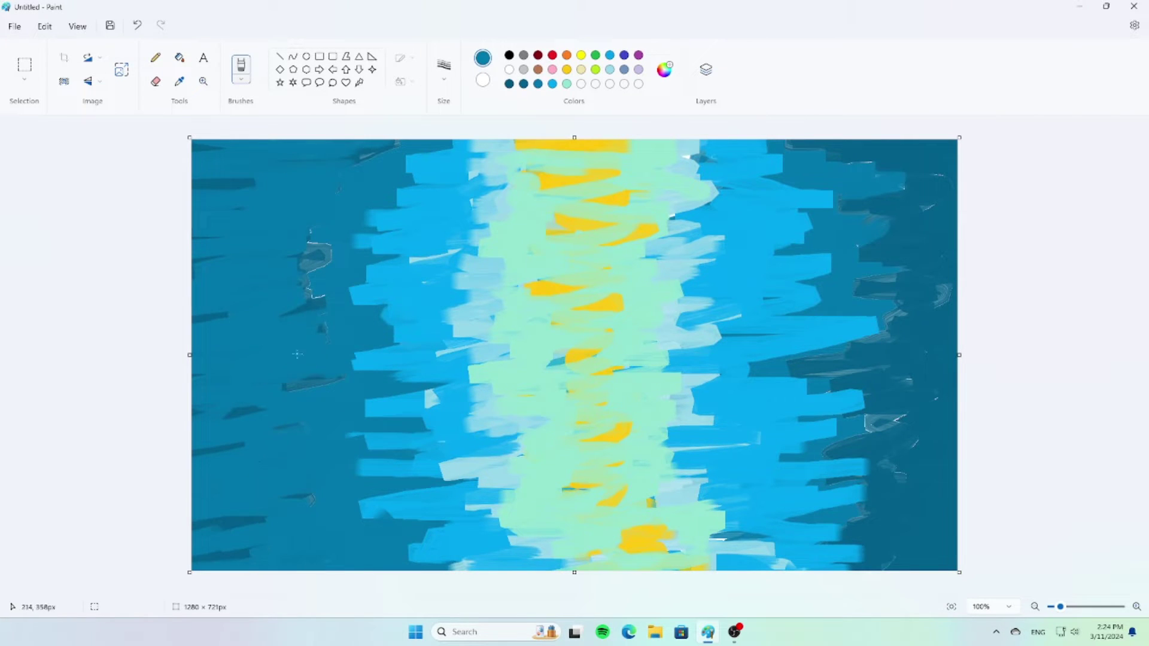
{"action": "mouse_move", "coordinate": [848, 149]}
{"action": "left_mouse_down"}
{"action": "mouse_move", "coordinate": [849, 205]}
{"action": "mouse_move", "coordinate": [944, 237]}
{"action": "mouse_move", "coordinate": [964, 311]}
{"action": "mouse_move", "coordinate": [917, 420]}
{"action": "mouse_move", "coordinate": [922, 538]}
{"action": "mouse_move", "coordinate": [903, 535]}
{"action": "mouse_move", "coordinate": [944, 483]}
{"action": "mouse_move", "coordinate": [830, 402]}
{"action": "mouse_move", "coordinate": [863, 291]}
{"action": "mouse_move", "coordinate": [923, 279]}
{"action": "left_mouse_up"}
- Mix a slightly brighter blue and brush it over the medium blue areas on both sides of the canvas
{"action": "left_click", "coordinate": [665, 69]}
{"action": "left_click_drag", "start_coordinate": [615, 228], "coordinate": [615, 201]}
{"action": "left_click", "coordinate": [490, 461]}
{"action": "mouse_move", "coordinate": [389, 147]}
{"action": "left_mouse_down"}
{"action": "mouse_move", "coordinate": [257, 407]}
{"action": "mouse_move", "coordinate": [406, 545]}
{"action": "mouse_move", "coordinate": [359, 383]}
{"action": "mouse_move", "coordinate": [389, 168]}
{"action": "mouse_move", "coordinate": [377, 221]}
{"action": "left_mouse_up"}
{"action": "mouse_move", "coordinate": [736, 144]}
{"action": "left_mouse_down"}
{"action": "mouse_move", "coordinate": [867, 198]}
{"action": "mouse_move", "coordinate": [778, 233]}
{"action": "mouse_move", "coordinate": [849, 413]}
{"action": "mouse_move", "coordinate": [876, 425]}
{"action": "mouse_move", "coordinate": [805, 201]}
{"action": "mouse_move", "coordinate": [790, 375]}
{"action": "mouse_move", "coordinate": [837, 447]}
{"action": "left_mouse_up"}
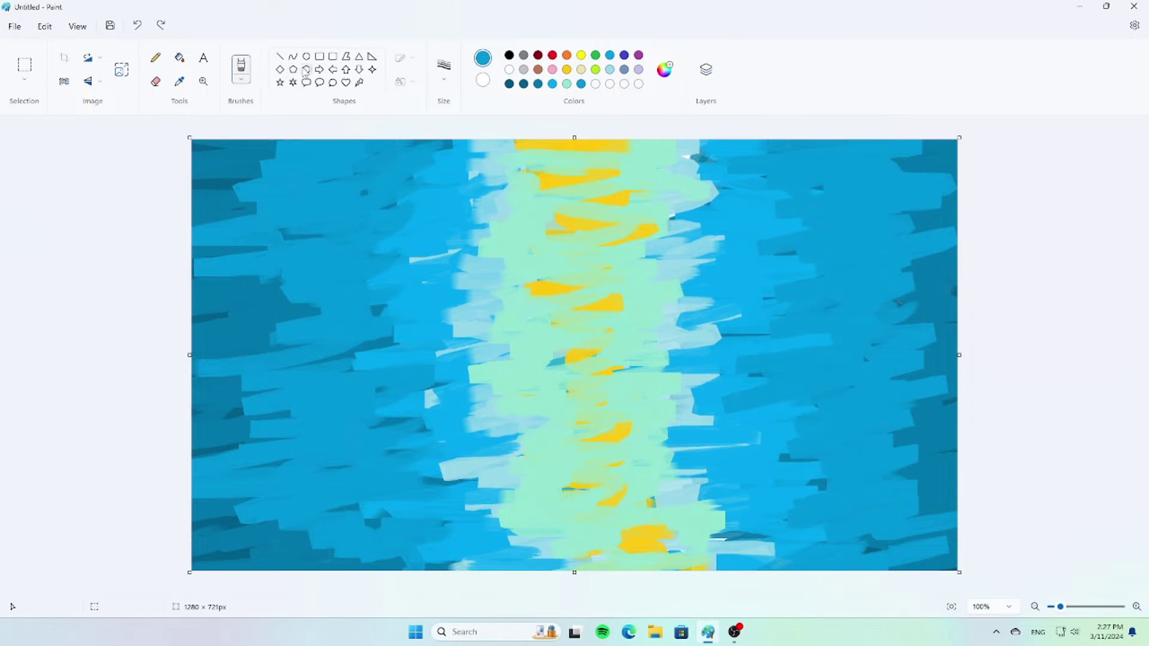
- Brush thicker gold strokes down the centre strip, redoing the lower part
{"action": "left_click", "coordinate": [241, 65]}
{"action": "left_click_drag", "start_coordinate": [590, 323], "coordinate": [604, 380]}
{"action": "mouse_move", "coordinate": [610, 397]}
{"action": "left_mouse_down"}
{"action": "mouse_move", "coordinate": [638, 519]}
{"action": "mouse_move", "coordinate": [668, 562]}
{"action": "left_mouse_up"}
{"action": "key", "text": "ctrl+z"}
{"action": "mouse_move", "coordinate": [541, 284]}
{"action": "left_mouse_down"}
{"action": "mouse_move", "coordinate": [611, 248]}
{"action": "mouse_move", "coordinate": [601, 386]}
{"action": "left_mouse_up"}
- Brush pale mint strokes over the gold centre and brighter blue strokes over the dark patches at both side edges
{"action": "left_click_drag", "start_coordinate": [598, 156], "coordinate": [566, 215]}
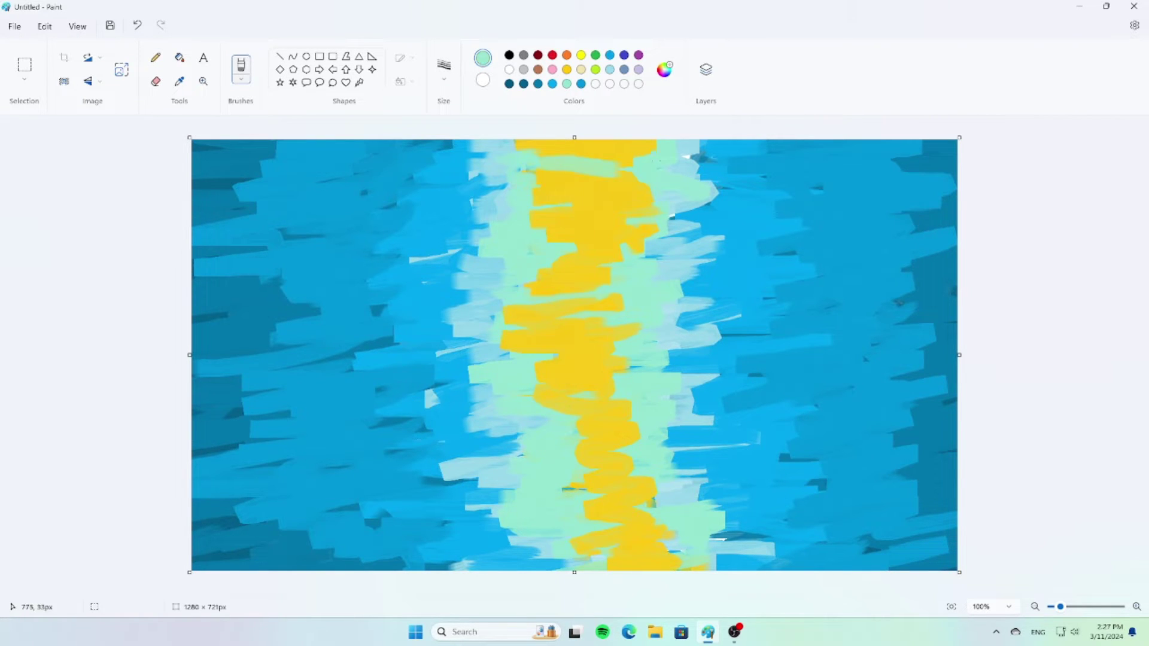
{"action": "left_click", "coordinate": [137, 26]}
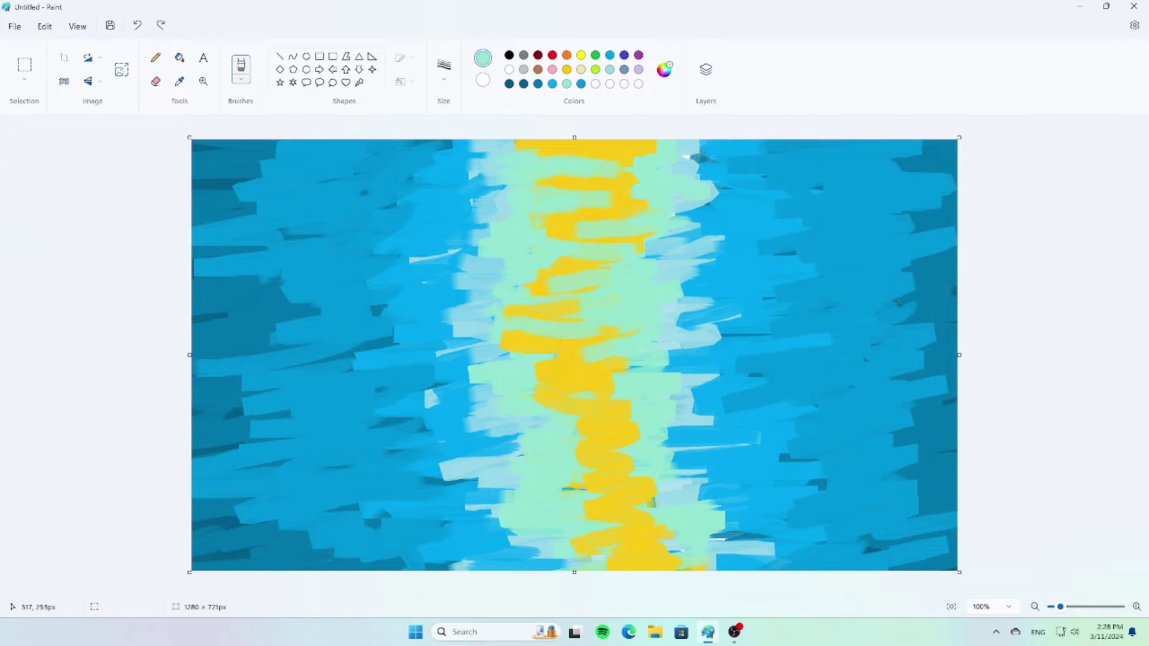
{"action": "mouse_move", "coordinate": [688, 377]}
{"action": "left_mouse_down"}
{"action": "mouse_move", "coordinate": [599, 416]}
{"action": "mouse_move", "coordinate": [659, 531]}
{"action": "left_mouse_up"}
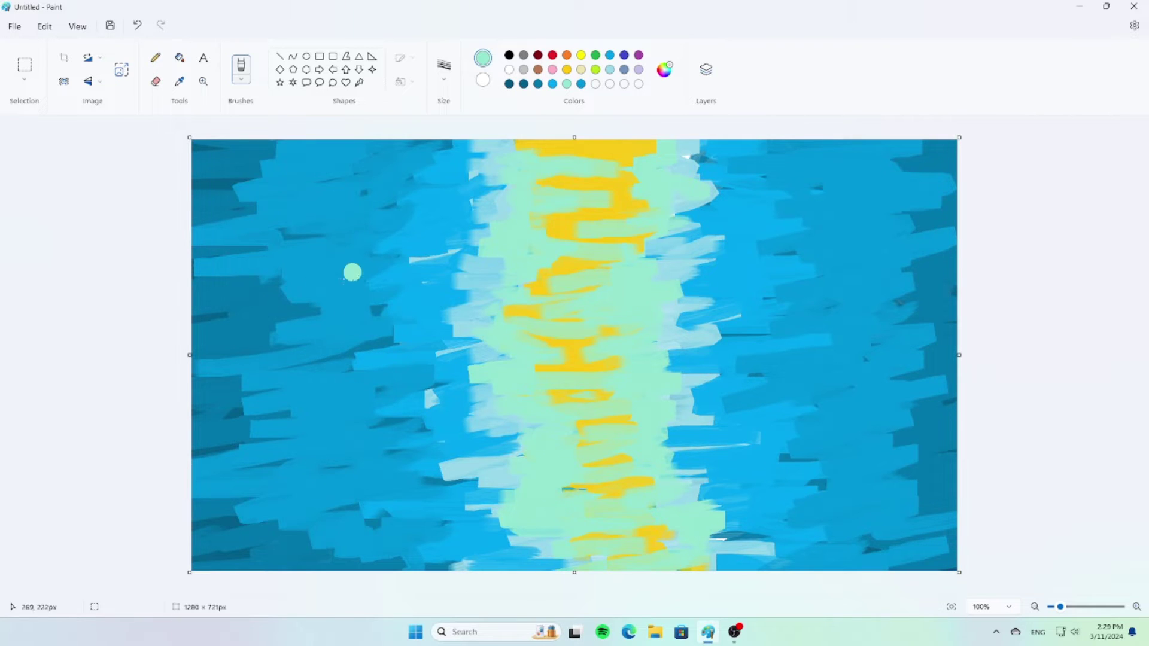
{"action": "mouse_move", "coordinate": [351, 302]}
{"action": "left_mouse_down"}
{"action": "mouse_move", "coordinate": [239, 277]}
{"action": "mouse_move", "coordinate": [228, 443]}
{"action": "mouse_move", "coordinate": [239, 539]}
{"action": "left_mouse_up"}
{"action": "mouse_move", "coordinate": [948, 144]}
{"action": "left_mouse_down"}
{"action": "mouse_move", "coordinate": [934, 155]}
{"action": "mouse_move", "coordinate": [927, 350]}
{"action": "mouse_move", "coordinate": [939, 515]}
{"action": "left_mouse_up"}
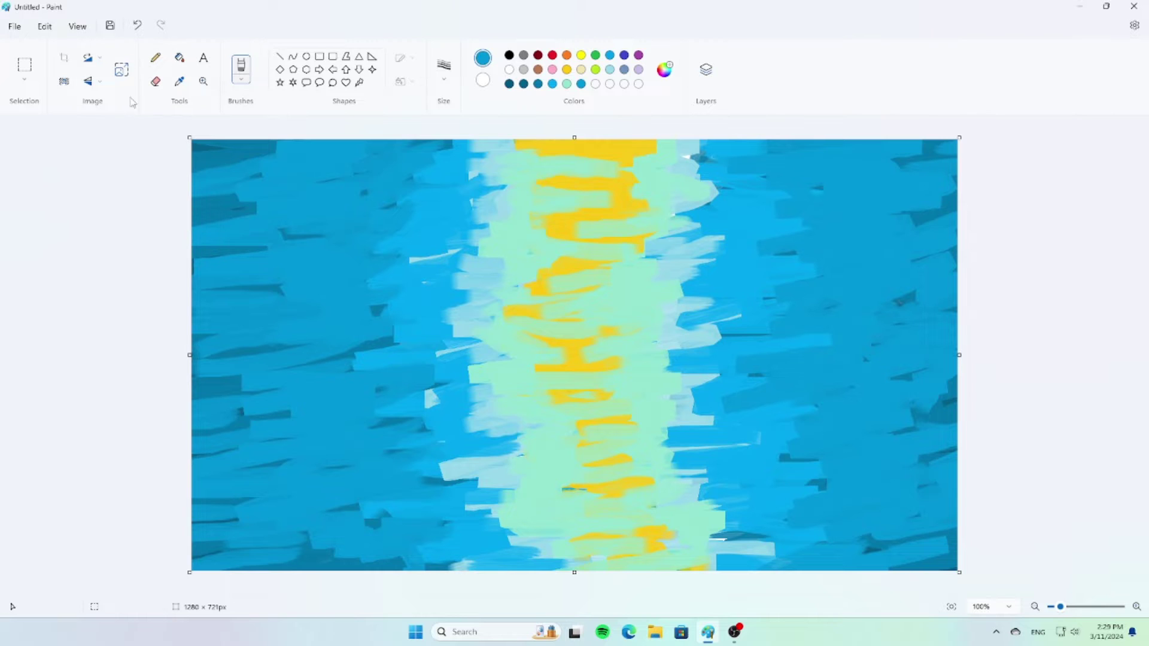
- Resize the picture to 6 pixels wide without keeping the aspect ratio, and stretch it back to 1280 by 721 pixels
{"action": "left_click", "coordinate": [121, 70]}
{"action": "left_click", "coordinate": [583, 254]}
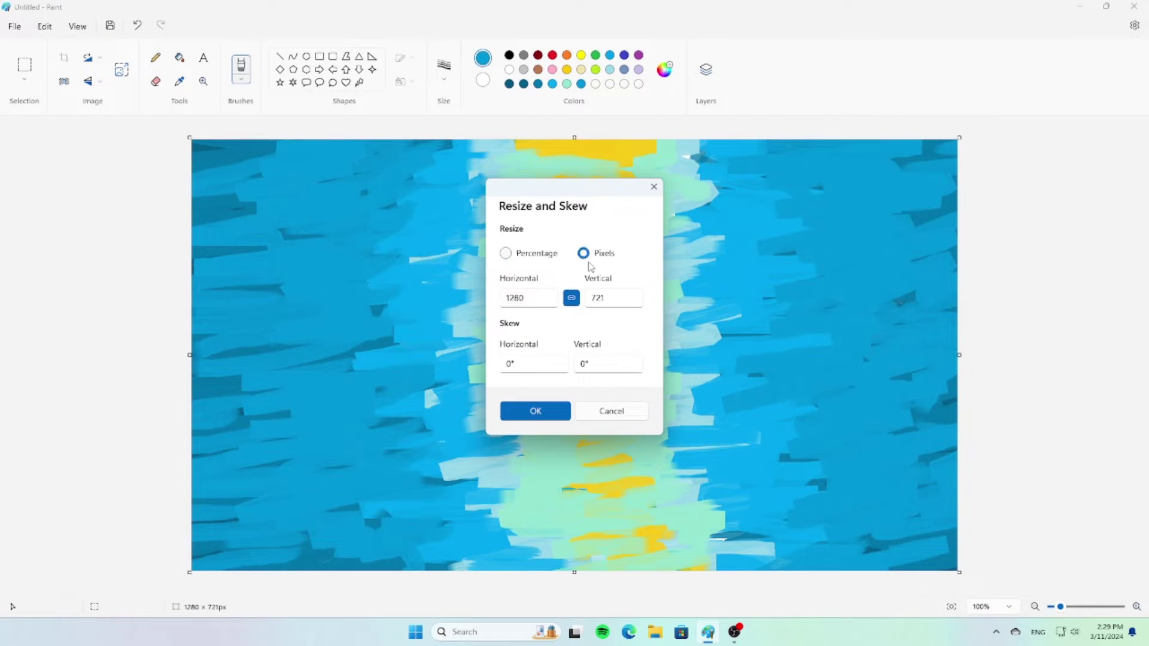
{"action": "left_click", "coordinate": [533, 303]}
{"action": "type", "text": "6"}
{"action": "left_click", "coordinate": [546, 412]}
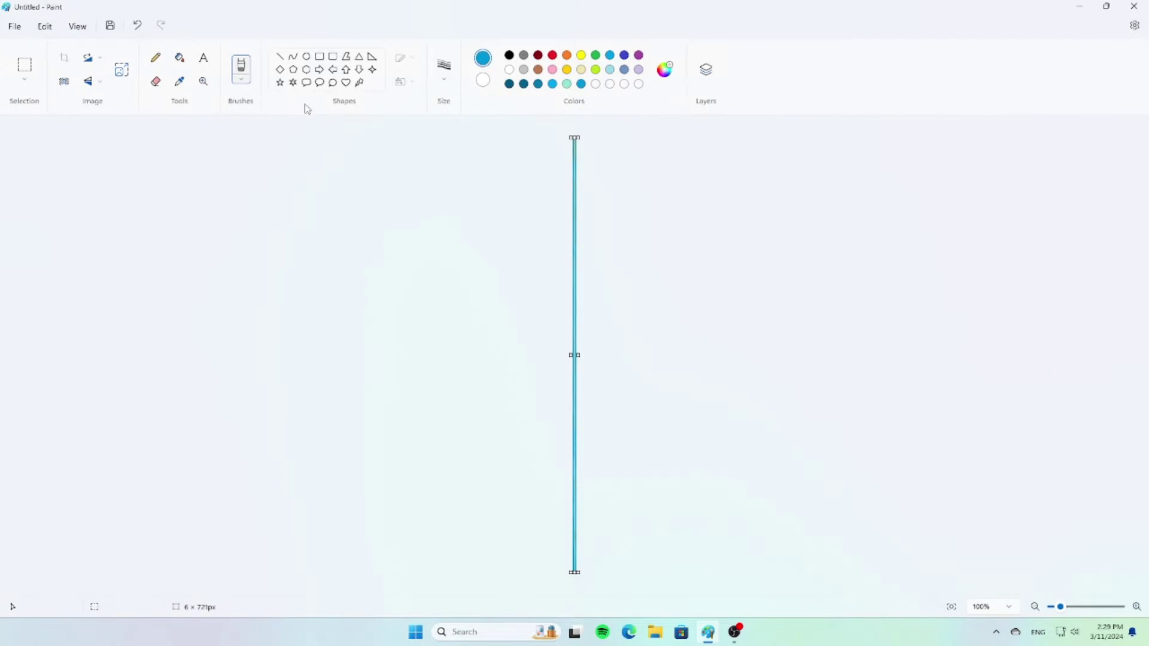
{"action": "left_click", "coordinate": [130, 75]}
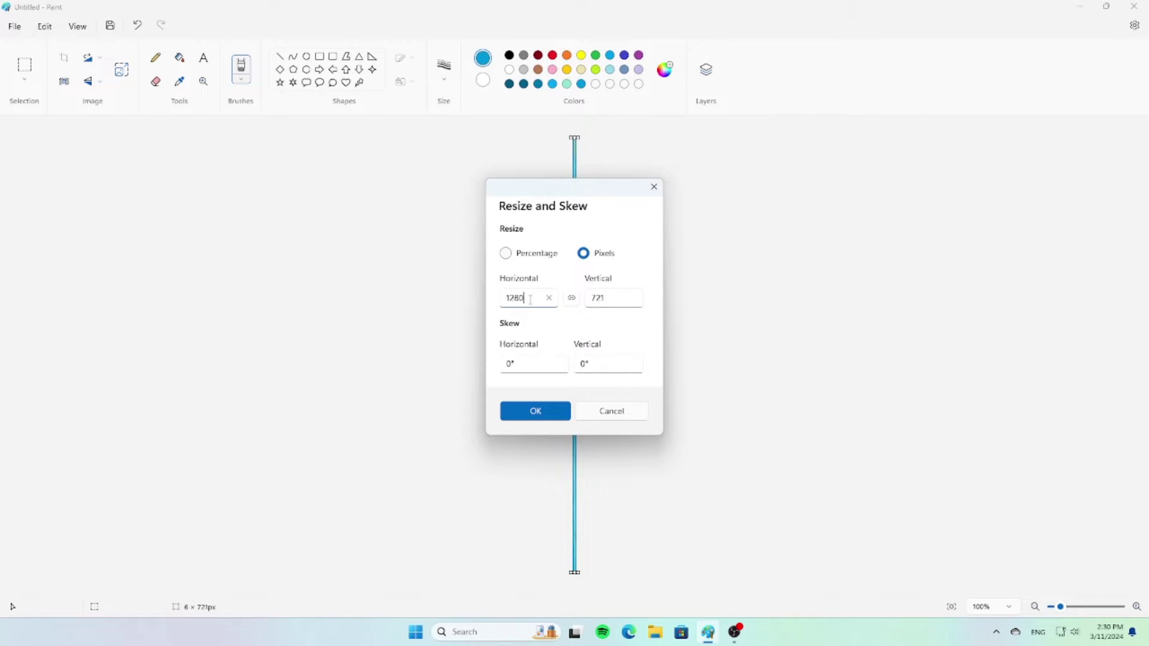
{"action": "left_click", "coordinate": [541, 413]}
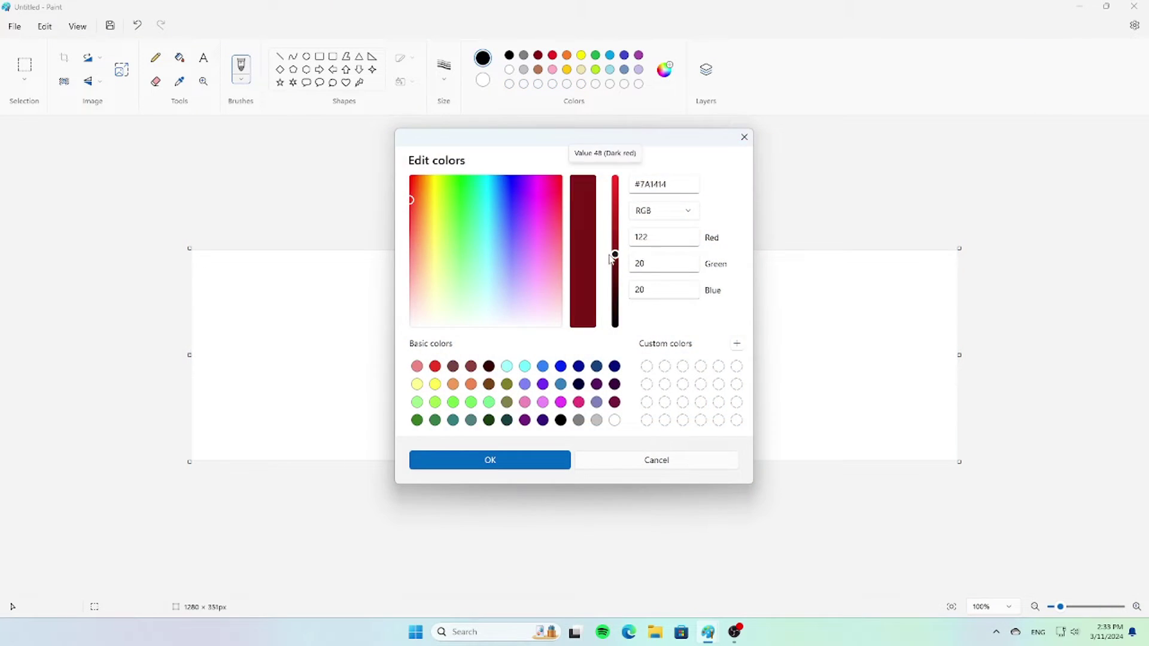
- Fill the blank 1280 × 351 px canvas with dark red #7A1414
{"action": "key", "text": "Return"}
{"action": "left_click", "coordinate": [179, 57]}
{"action": "left_click", "coordinate": [251, 287]}
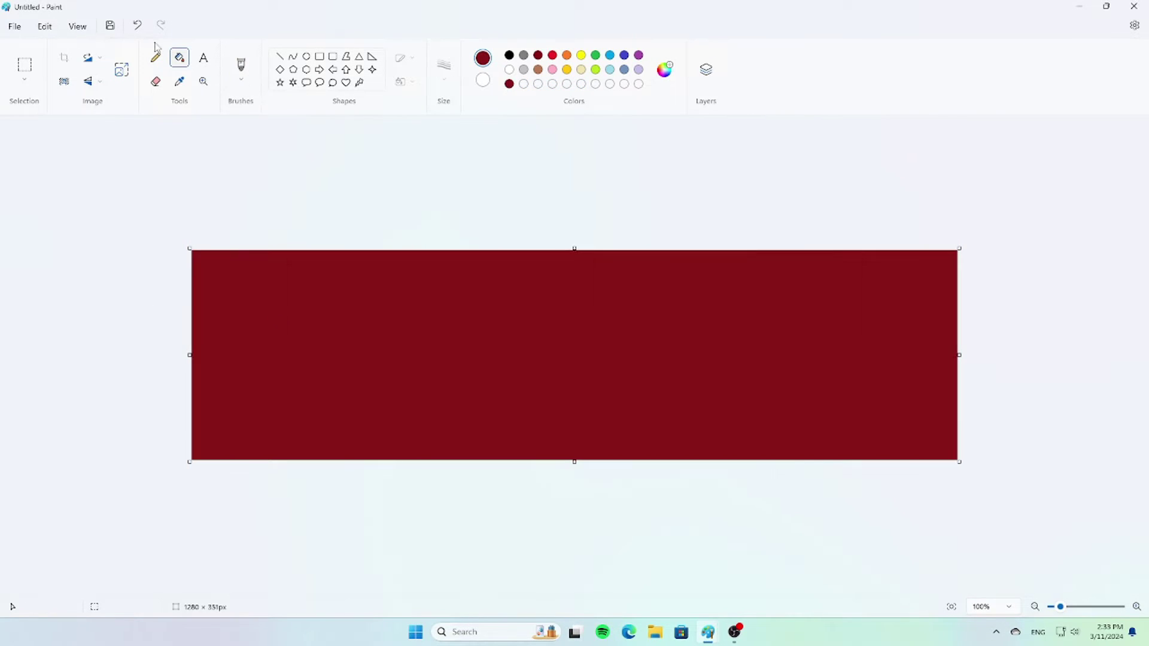
- Mix a brighter red and brush a ragged frame around the canvas, with wide strokes at both ends
{"action": "left_click", "coordinate": [664, 69]}
{"action": "left_click_drag", "start_coordinate": [615, 247], "coordinate": [615, 218]}
{"action": "left_click", "coordinate": [489, 460]}
{"action": "left_click", "coordinate": [241, 79]}
{"action": "left_click", "coordinate": [239, 240]}
{"action": "mouse_move", "coordinate": [263, 256]}
{"action": "left_mouse_down"}
{"action": "mouse_move", "coordinate": [285, 334]}
{"action": "mouse_move", "coordinate": [223, 404]}
{"action": "mouse_move", "coordinate": [233, 326]}
{"action": "mouse_move", "coordinate": [198, 365]}
{"action": "mouse_move", "coordinate": [334, 435]}
{"action": "left_mouse_up"}
{"action": "key", "text": "ctrl+z"}
{"action": "mouse_move", "coordinate": [347, 442]}
{"action": "left_mouse_down"}
{"action": "mouse_move", "coordinate": [569, 450]}
{"action": "mouse_move", "coordinate": [446, 452]}
{"action": "mouse_move", "coordinate": [466, 450]}
{"action": "left_mouse_up"}
{"action": "key", "text": "ctrl+z"}
{"action": "left_click_drag", "start_coordinate": [353, 435], "coordinate": [956, 432]}
{"action": "mouse_move", "coordinate": [413, 259]}
{"action": "left_mouse_down"}
{"action": "mouse_move", "coordinate": [903, 396]}
{"action": "mouse_move", "coordinate": [899, 271]}
{"action": "mouse_move", "coordinate": [897, 380]}
{"action": "left_mouse_up"}
{"action": "left_click_drag", "start_coordinate": [323, 282], "coordinate": [263, 316]}
- Mix an orange-red and brush a wide patch of strokes inside the left end of the red frame
{"action": "left_click", "coordinate": [664, 69]}
{"action": "left_click_drag", "start_coordinate": [615, 218], "coordinate": [615, 199]}
{"action": "left_click", "coordinate": [415, 197]}
{"action": "left_click_drag", "start_coordinate": [417, 199], "coordinate": [414, 189]}
{"action": "left_click", "coordinate": [490, 460]}
{"action": "mouse_move", "coordinate": [297, 289]}
{"action": "left_mouse_down"}
{"action": "mouse_move", "coordinate": [244, 316]}
{"action": "mouse_move", "coordinate": [355, 432]}
{"action": "left_mouse_up"}
{"action": "left_click_drag", "start_coordinate": [320, 275], "coordinate": [332, 287]}
{"action": "mouse_move", "coordinate": [362, 322]}
{"action": "left_mouse_down"}
{"action": "mouse_move", "coordinate": [322, 351]}
{"action": "mouse_move", "coordinate": [341, 413]}
{"action": "left_mouse_up"}
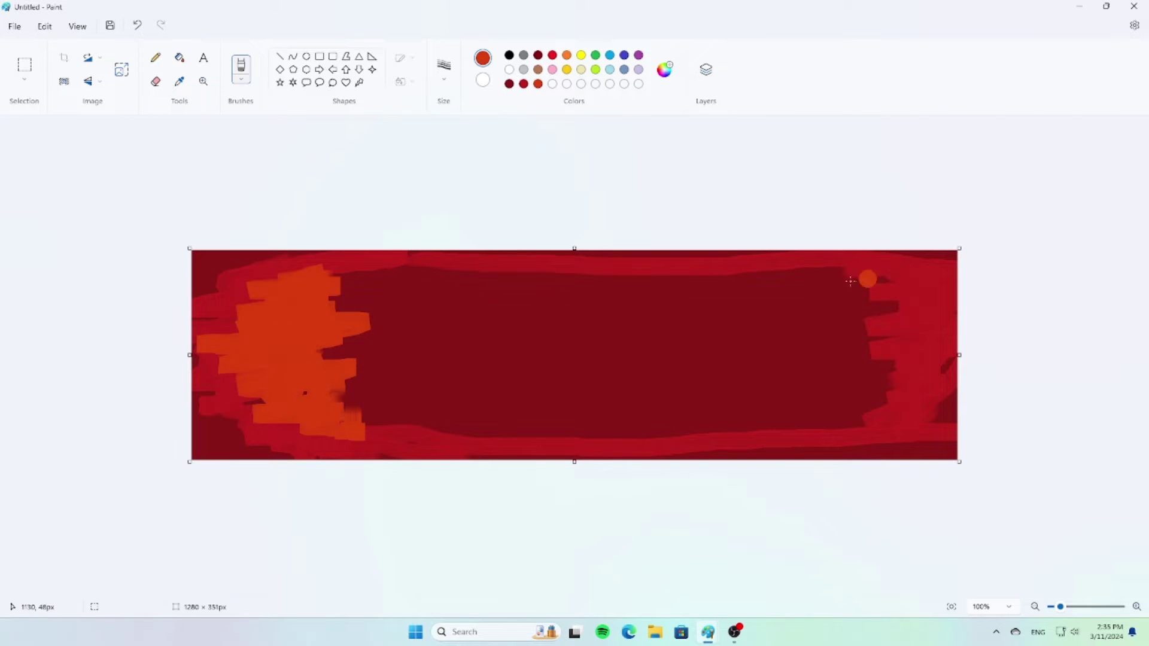
- Brush orange-red inside the right end of the red frame and join both ends along its upper and lower edges
{"action": "mouse_move", "coordinate": [867, 274]}
{"action": "left_mouse_down"}
{"action": "mouse_move", "coordinate": [837, 359]}
{"action": "mouse_move", "coordinate": [765, 407]}
{"action": "mouse_move", "coordinate": [897, 383]}
{"action": "left_mouse_up"}
{"action": "left_click_drag", "start_coordinate": [782, 267], "coordinate": [338, 263]}
{"action": "mouse_move", "coordinate": [367, 431]}
{"action": "left_mouse_down"}
{"action": "mouse_move", "coordinate": [790, 443]}
{"action": "mouse_move", "coordinate": [365, 434]}
{"action": "left_mouse_up"}
- Mix a lighter orange, brush it over both ends of the orange-red ring, and fill the dark red centre with orange-red
{"action": "left_click", "coordinate": [665, 69]}
{"action": "left_click_drag", "start_coordinate": [422, 194], "coordinate": [424, 183]}
{"action": "left_click", "coordinate": [457, 462]}
{"action": "mouse_move", "coordinate": [281, 294]}
{"action": "left_mouse_down"}
{"action": "mouse_move", "coordinate": [389, 383]}
{"action": "mouse_move", "coordinate": [305, 424]}
{"action": "left_mouse_up"}
{"action": "mouse_move", "coordinate": [837, 292]}
{"action": "left_mouse_down"}
{"action": "mouse_move", "coordinate": [778, 413]}
{"action": "mouse_move", "coordinate": [862, 281]}
{"action": "mouse_move", "coordinate": [706, 413]}
{"action": "left_mouse_up"}
{"action": "left_click", "coordinate": [179, 58]}
{"action": "left_click", "coordinate": [558, 306]}
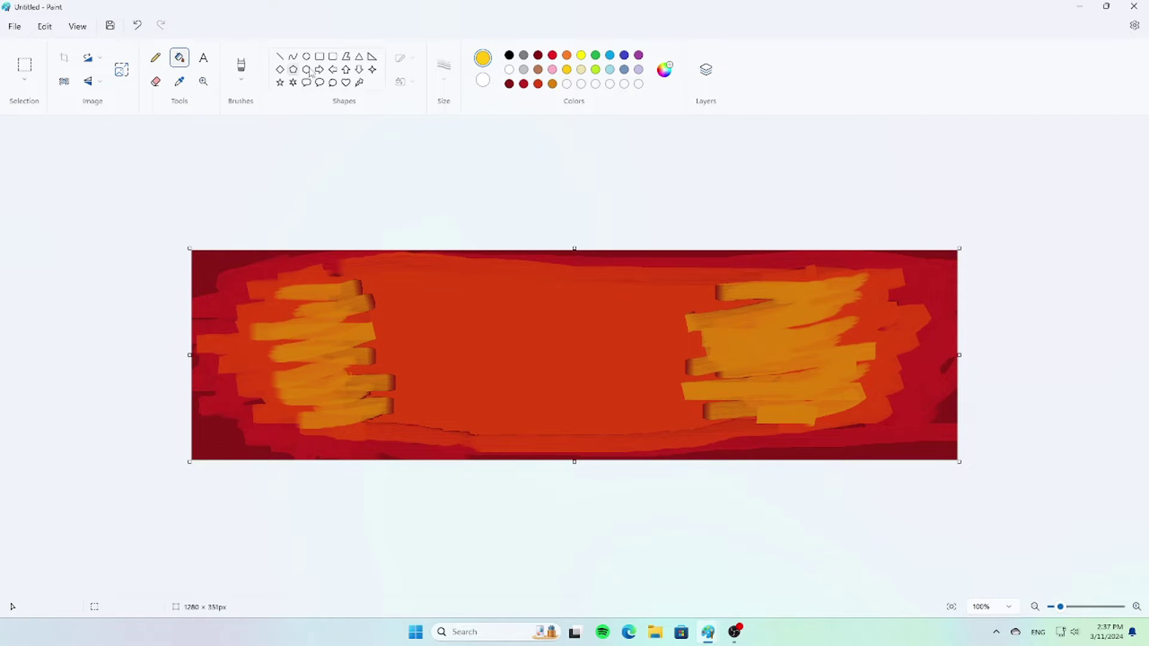
- Brush a broad patch of yellow strokes over the orange-red centre between the two orange ends
{"action": "left_click", "coordinate": [242, 65]}
{"action": "mouse_move", "coordinate": [403, 278]}
{"action": "left_mouse_down"}
{"action": "mouse_move", "coordinate": [614, 285]}
{"action": "mouse_move", "coordinate": [449, 335]}
{"action": "mouse_move", "coordinate": [697, 419]}
{"action": "mouse_move", "coordinate": [388, 411]}
{"action": "mouse_move", "coordinate": [698, 369]}
{"action": "mouse_move", "coordinate": [383, 311]}
{"action": "mouse_move", "coordinate": [724, 359]}
{"action": "mouse_move", "coordinate": [432, 330]}
{"action": "left_mouse_up"}
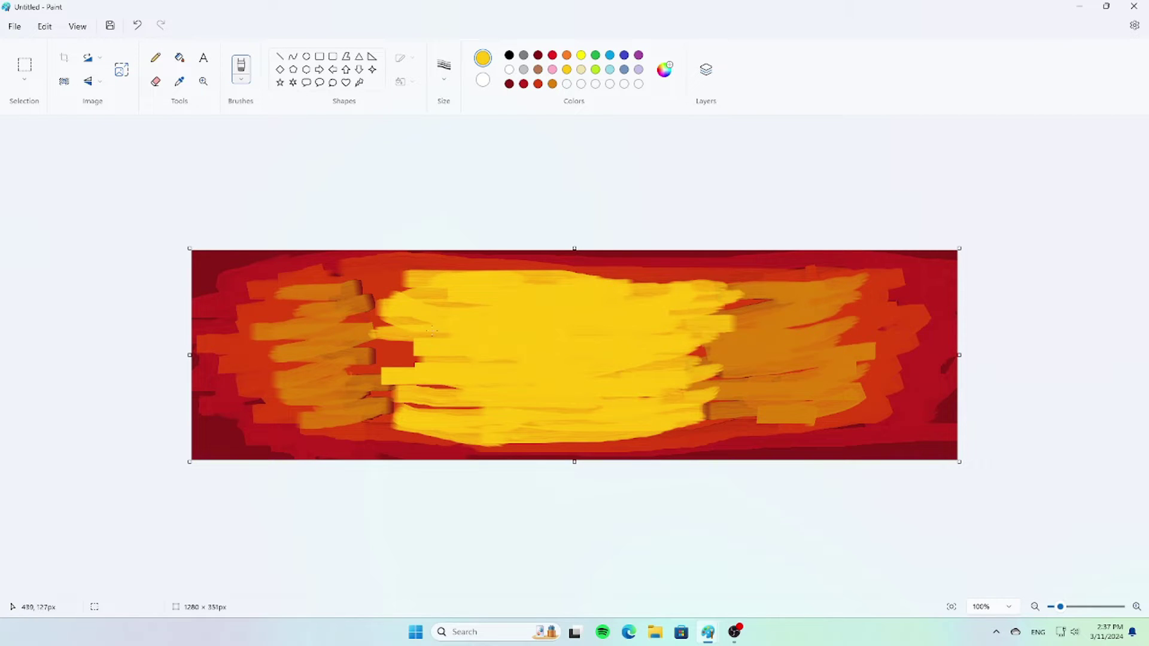
{"action": "left_click_drag", "start_coordinate": [497, 272], "coordinate": [359, 360]}
{"action": "left_click_drag", "start_coordinate": [371, 390], "coordinate": [484, 407]}
- Mix a brighter orange from the dark orange and brush it between the yellow centre and both dark orange ends
{"action": "left_click", "coordinate": [553, 83]}
{"action": "left_click", "coordinate": [664, 69]}
{"action": "left_click_drag", "start_coordinate": [615, 202], "coordinate": [615, 179]}
{"action": "left_click", "coordinate": [490, 460]}
{"action": "mouse_move", "coordinate": [401, 290]}
{"action": "left_mouse_down"}
{"action": "mouse_move", "coordinate": [356, 314]}
{"action": "mouse_move", "coordinate": [359, 395]}
{"action": "mouse_move", "coordinate": [748, 287]}
{"action": "mouse_move", "coordinate": [718, 418]}
{"action": "mouse_move", "coordinate": [643, 349]}
{"action": "mouse_move", "coordinate": [422, 359]}
{"action": "left_mouse_up"}
- Brush yellow back over the centre and feather it into the inner edges of the brighter orange bands
{"action": "left_click", "coordinate": [567, 69]}
{"action": "left_click_drag", "start_coordinate": [413, 392], "coordinate": [673, 353]}
{"action": "left_click_drag", "start_coordinate": [652, 419], "coordinate": [395, 296]}
{"action": "left_click_drag", "start_coordinate": [712, 302], "coordinate": [431, 380]}
{"action": "left_click_drag", "start_coordinate": [650, 377], "coordinate": [724, 350]}
{"action": "left_click_drag", "start_coordinate": [625, 359], "coordinate": [733, 314]}
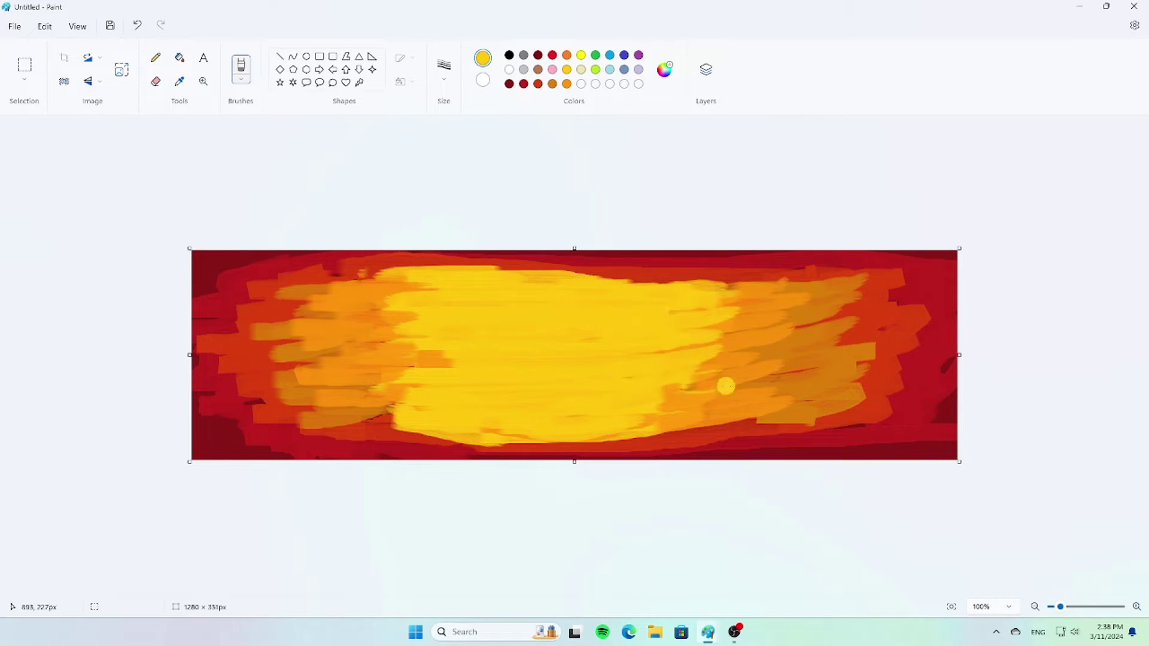
{"action": "left_click_drag", "start_coordinate": [726, 386], "coordinate": [646, 419]}
- Brush a pale yellow patch in the centre and extend the yellow area along its upper and lower edges
{"action": "left_click", "coordinate": [581, 70]}
{"action": "mouse_move", "coordinate": [508, 347]}
{"action": "left_mouse_down"}
{"action": "mouse_move", "coordinate": [539, 371]}
{"action": "mouse_move", "coordinate": [530, 343]}
{"action": "left_mouse_up"}
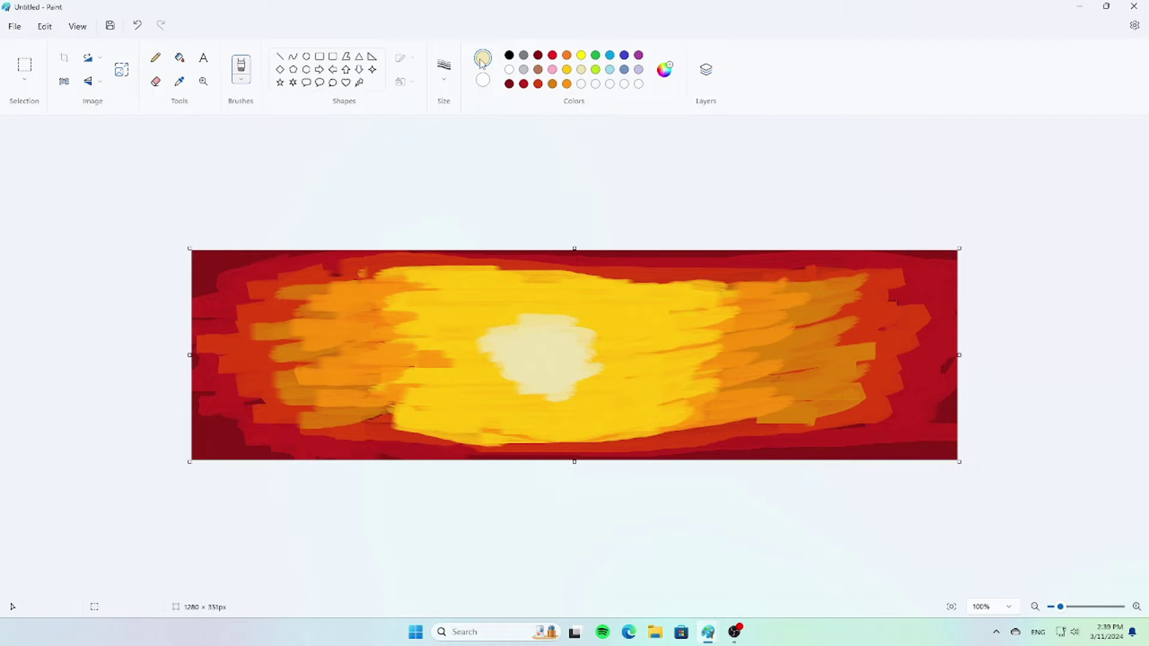
{"action": "mouse_move", "coordinate": [467, 436]}
{"action": "left_mouse_down"}
{"action": "mouse_move", "coordinate": [703, 437]}
{"action": "mouse_move", "coordinate": [445, 436]}
{"action": "left_mouse_up"}
{"action": "left_click_drag", "start_coordinate": [712, 280], "coordinate": [474, 270]}
{"action": "left_click_drag", "start_coordinate": [595, 267], "coordinate": [353, 263]}
{"action": "left_click", "coordinate": [137, 26]}
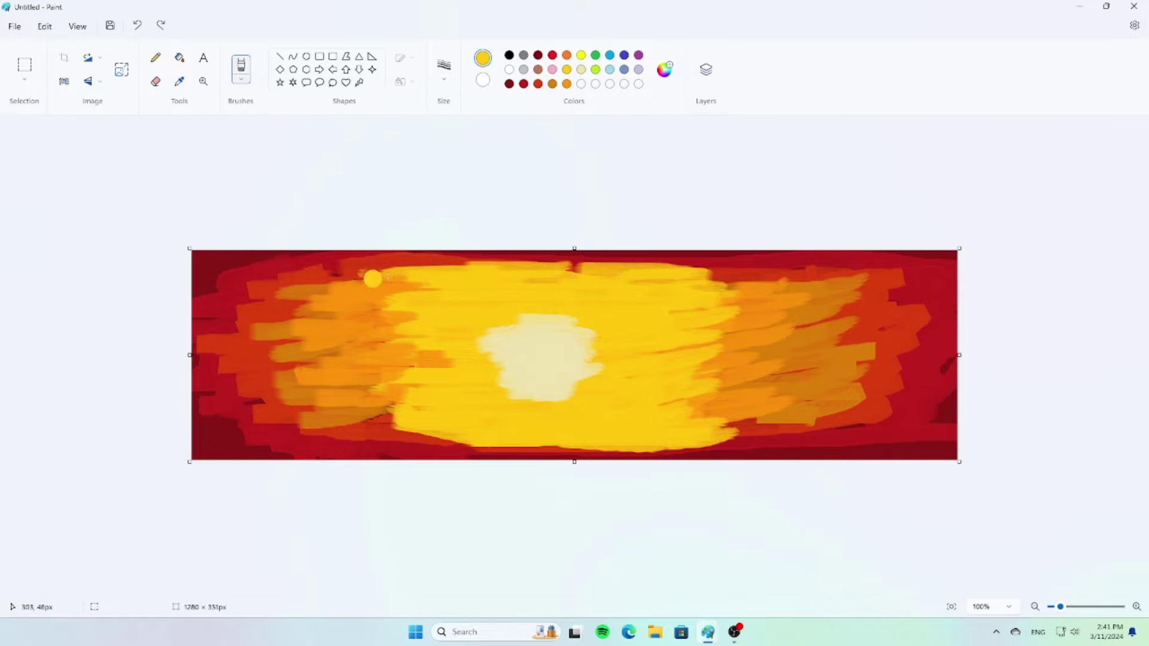
{"action": "mouse_move", "coordinate": [554, 269]}
{"action": "left_mouse_down"}
{"action": "mouse_move", "coordinate": [845, 283]}
{"action": "mouse_move", "coordinate": [652, 270]}
{"action": "mouse_move", "coordinate": [796, 275]}
{"action": "left_mouse_up"}
{"action": "left_click", "coordinate": [138, 27]}
{"action": "left_click", "coordinate": [138, 27]}
- Brush yellow strokes outward over the orange at the left end of the yellow area
{"action": "left_click", "coordinate": [566, 70]}
{"action": "left_click_drag", "start_coordinate": [475, 274], "coordinate": [273, 287]}
{"action": "left_click_drag", "start_coordinate": [410, 305], "coordinate": [311, 332]}
{"action": "mouse_move", "coordinate": [437, 356]}
{"action": "left_mouse_down"}
{"action": "mouse_move", "coordinate": [335, 392]}
{"action": "mouse_move", "coordinate": [344, 411]}
{"action": "left_mouse_up"}
{"action": "mouse_move", "coordinate": [410, 350]}
{"action": "left_mouse_down"}
{"action": "mouse_move", "coordinate": [253, 347]}
{"action": "mouse_move", "coordinate": [299, 358]}
{"action": "left_mouse_up"}
{"action": "left_click", "coordinate": [137, 25]}
- Brush bright orange strokes over the outer left edge of the widened yellow area
{"action": "left_click", "coordinate": [567, 55]}
{"action": "mouse_move", "coordinate": [335, 283]}
{"action": "left_mouse_down"}
{"action": "mouse_move", "coordinate": [252, 286]}
{"action": "mouse_move", "coordinate": [328, 290]}
{"action": "left_mouse_up"}
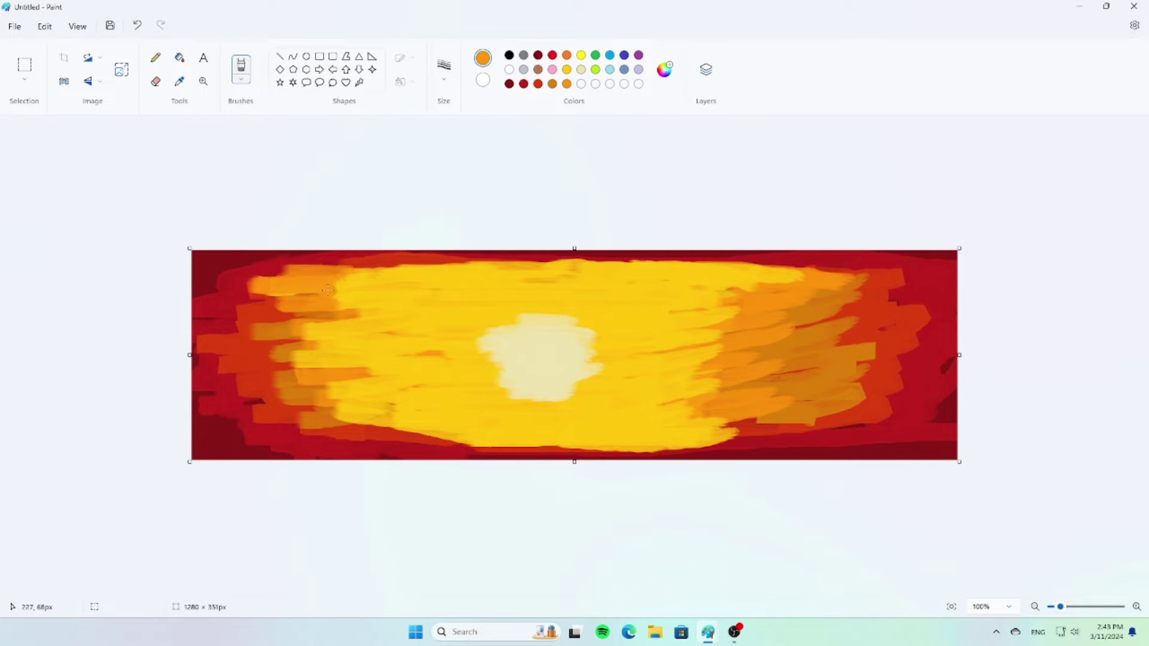
{"action": "left_click_drag", "start_coordinate": [320, 334], "coordinate": [334, 420]}
- Brush dark orange strokes around the outside of the bright orange at the picture's left end
{"action": "left_click", "coordinate": [552, 84]}
{"action": "mouse_move", "coordinate": [306, 307]}
{"action": "left_mouse_down"}
{"action": "mouse_move", "coordinate": [214, 341]}
{"action": "mouse_move", "coordinate": [230, 388]}
{"action": "left_mouse_up"}
{"action": "left_click", "coordinate": [137, 26]}
{"action": "left_click_drag", "start_coordinate": [309, 402], "coordinate": [308, 425]}
{"action": "left_click_drag", "start_coordinate": [284, 274], "coordinate": [228, 302]}
{"action": "left_click_drag", "start_coordinate": [258, 318], "coordinate": [221, 353]}
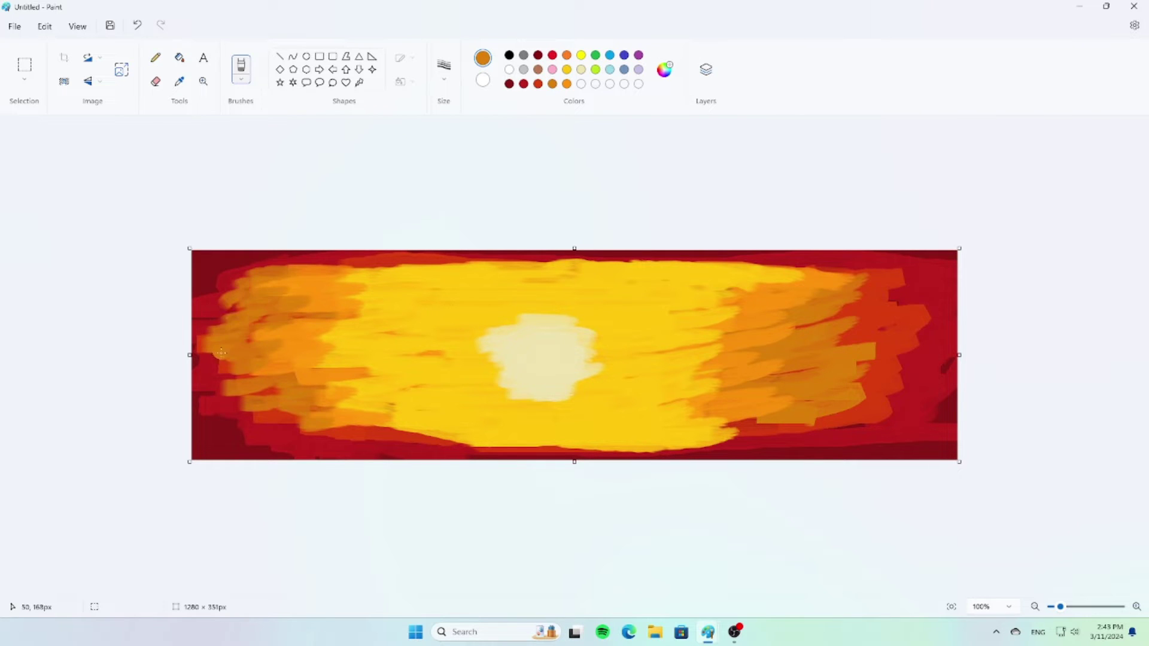
- Brush orange-red strokes around the outer rim of the dark orange at the left end
{"action": "left_click", "coordinate": [537, 84]}
{"action": "mouse_move", "coordinate": [261, 275]}
{"action": "left_mouse_down"}
{"action": "mouse_move", "coordinate": [198, 341]}
{"action": "mouse_move", "coordinate": [266, 408]}
{"action": "left_mouse_up"}
{"action": "left_click_drag", "start_coordinate": [287, 428], "coordinate": [240, 419]}
- Widen the dark orange band at the picture's right end with further brush strokes
{"action": "left_click", "coordinate": [552, 84]}
{"action": "left_click_drag", "start_coordinate": [804, 324], "coordinate": [868, 329]}
{"action": "left_click_drag", "start_coordinate": [843, 284], "coordinate": [874, 332]}
{"action": "left_click_drag", "start_coordinate": [876, 371], "coordinate": [807, 422]}
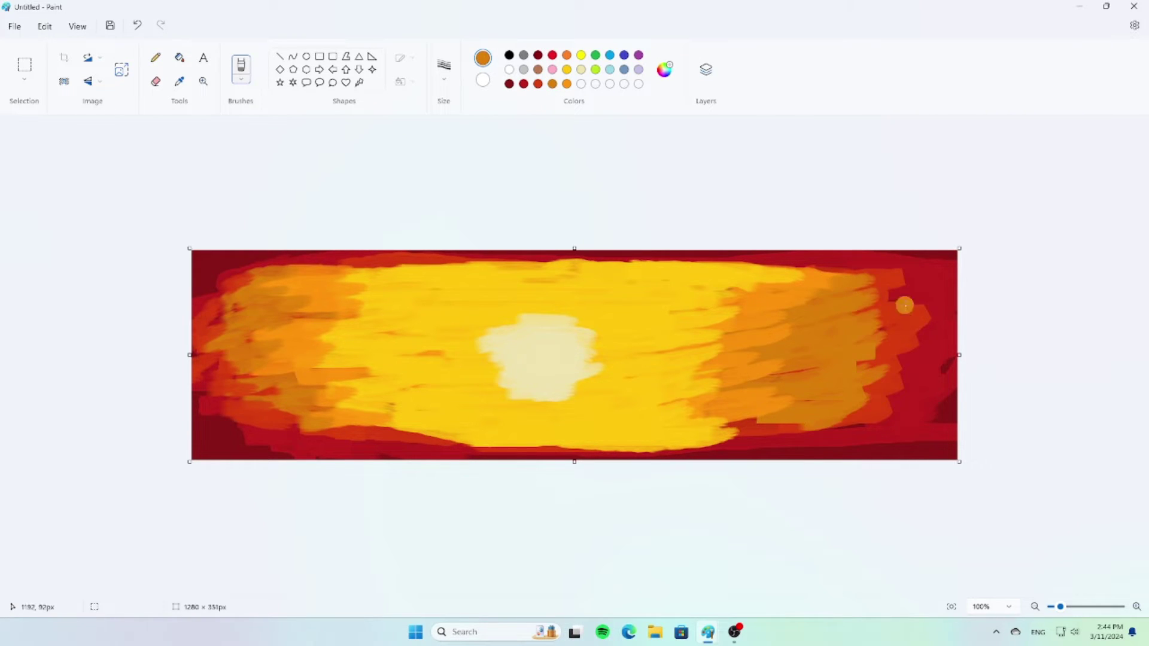
{"action": "left_click_drag", "start_coordinate": [888, 310], "coordinate": [850, 317]}
{"action": "left_click_drag", "start_coordinate": [891, 330], "coordinate": [869, 347]}
- Brush slanted bright orange streaks into the dark orange band at the right end
{"action": "left_click", "coordinate": [566, 85]}
{"action": "left_click_drag", "start_coordinate": [837, 296], "coordinate": [778, 308]}
{"action": "left_click_drag", "start_coordinate": [855, 324], "coordinate": [769, 344]}
{"action": "left_click_drag", "start_coordinate": [847, 351], "coordinate": [757, 376]}
{"action": "left_click_drag", "start_coordinate": [838, 377], "coordinate": [787, 392]}
{"action": "left_click_drag", "start_coordinate": [839, 397], "coordinate": [751, 420]}
- Feather yellow strokes into the right orange band and extend the yellow area's lower edge towards both ends
{"action": "left_click", "coordinate": [567, 70]}
{"action": "left_click_drag", "start_coordinate": [748, 359], "coordinate": [661, 374]}
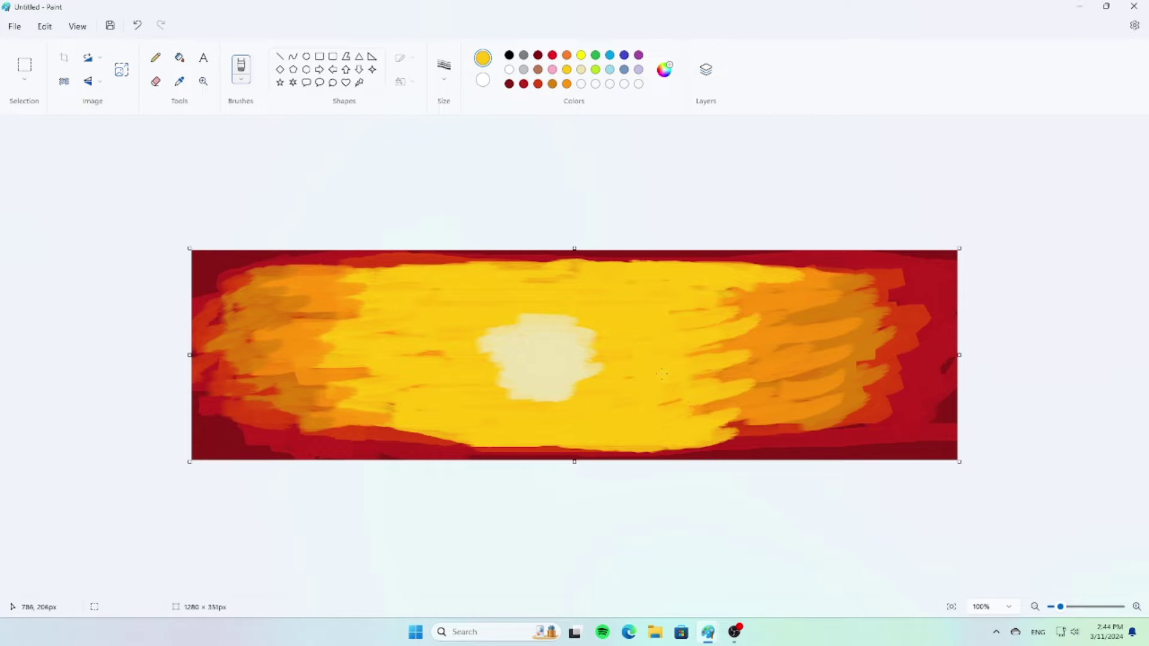
{"action": "left_click", "coordinate": [138, 26]}
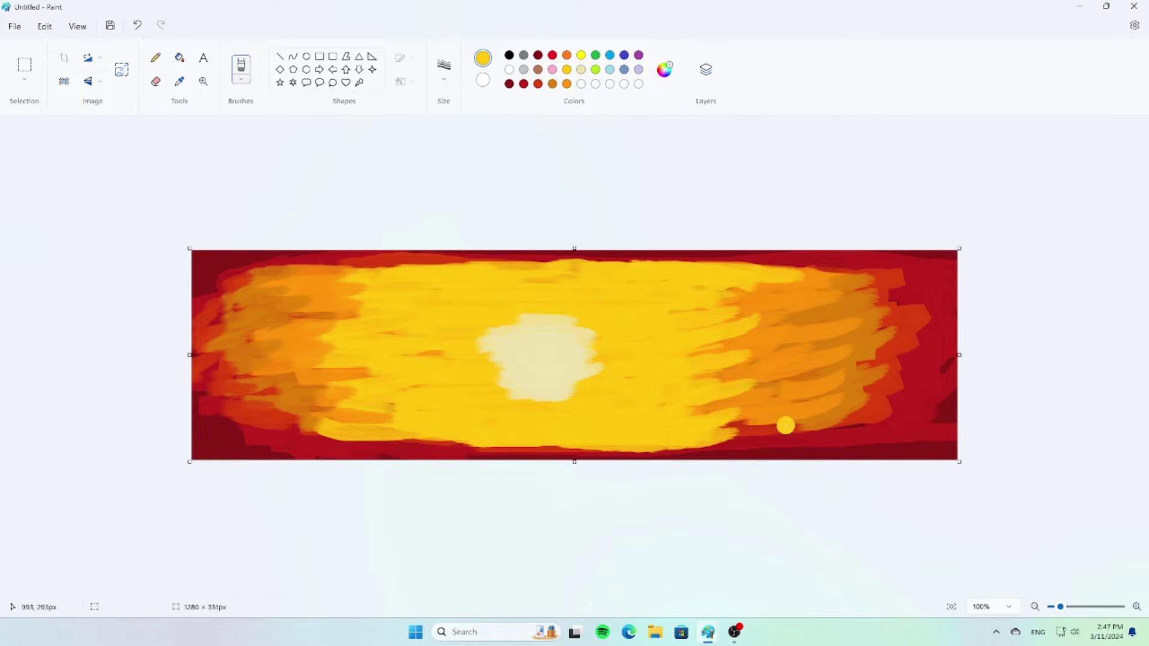
{"action": "left_click_drag", "start_coordinate": [786, 425], "coordinate": [762, 425]}
- Enlarge the pale yellow patch in the centre and brush a round white spot inside it
{"action": "mouse_move", "coordinate": [609, 312]}
{"action": "left_mouse_down"}
{"action": "mouse_move", "coordinate": [634, 383]}
{"action": "mouse_move", "coordinate": [670, 377]}
{"action": "mouse_move", "coordinate": [682, 359]}
{"action": "mouse_move", "coordinate": [601, 406]}
{"action": "left_mouse_up"}
{"action": "mouse_move", "coordinate": [492, 343]}
{"action": "left_mouse_down"}
{"action": "mouse_move", "coordinate": [538, 413]}
{"action": "mouse_move", "coordinate": [685, 410]}
{"action": "left_mouse_up"}
{"action": "left_click", "coordinate": [137, 26]}
{"action": "left_click", "coordinate": [509, 70]}
{"action": "left_click_drag", "start_coordinate": [583, 350], "coordinate": [595, 368]}
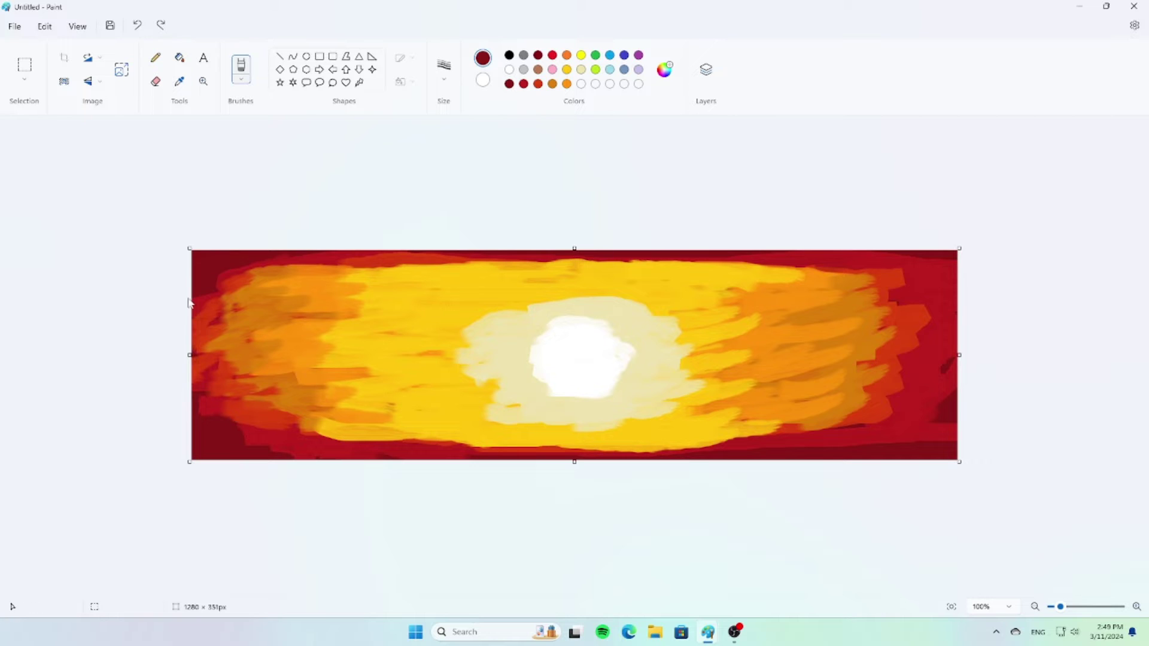
- Brush dark red along the canvas's short ends and a red band just inside the left one
{"action": "left_click_drag", "start_coordinate": [189, 303], "coordinate": [179, 395]}
{"action": "left_click_drag", "start_coordinate": [294, 263], "coordinate": [201, 297]}
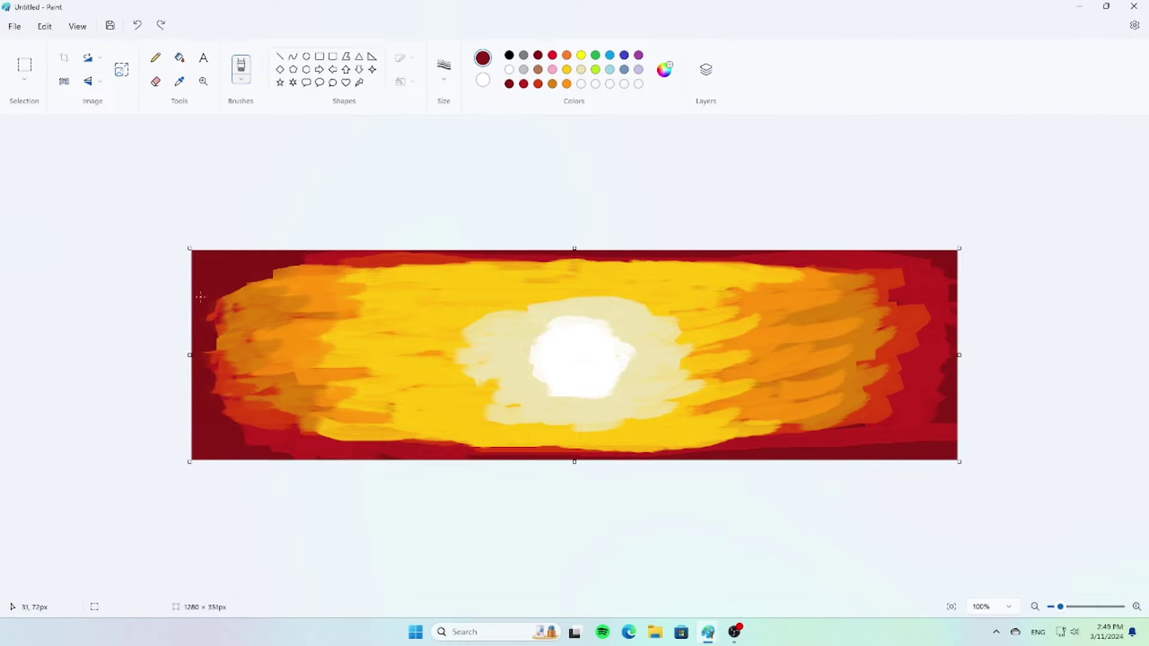
{"action": "left_click", "coordinate": [523, 83]}
{"action": "mouse_move", "coordinate": [324, 263]}
{"action": "left_mouse_down"}
{"action": "mouse_move", "coordinate": [217, 304]}
{"action": "mouse_move", "coordinate": [234, 417]}
{"action": "left_mouse_up"}
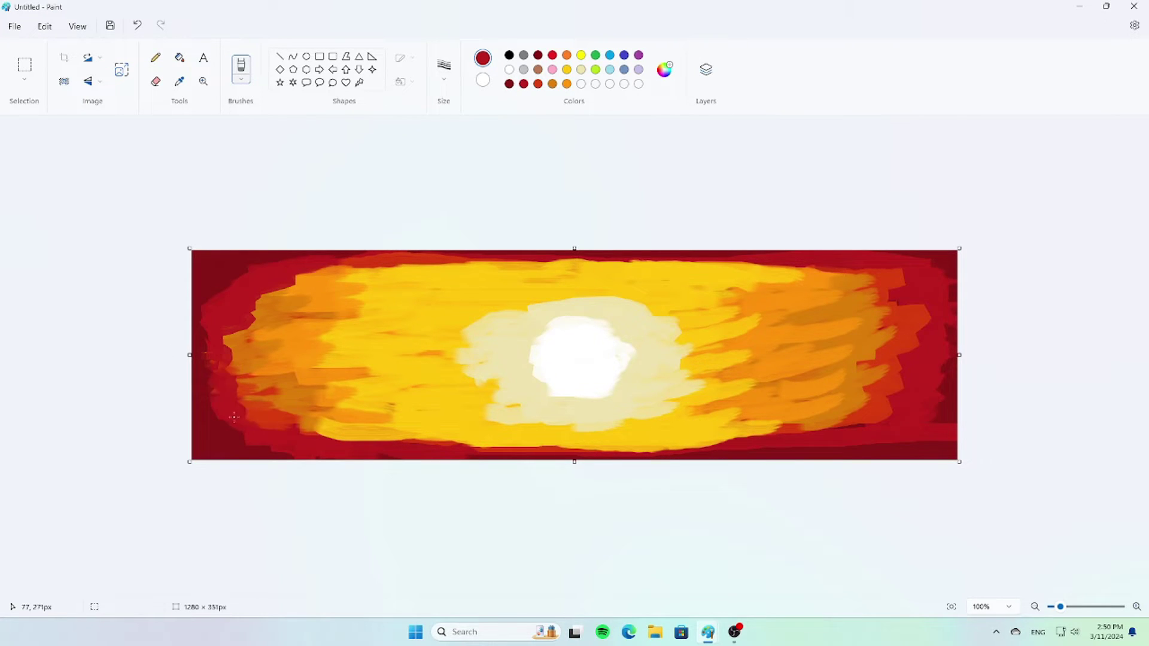
- Brush dark orange inside the left red band, sample the orange-red from the picture and brush it around that end
{"action": "left_click_drag", "start_coordinate": [259, 320], "coordinate": [296, 428]}
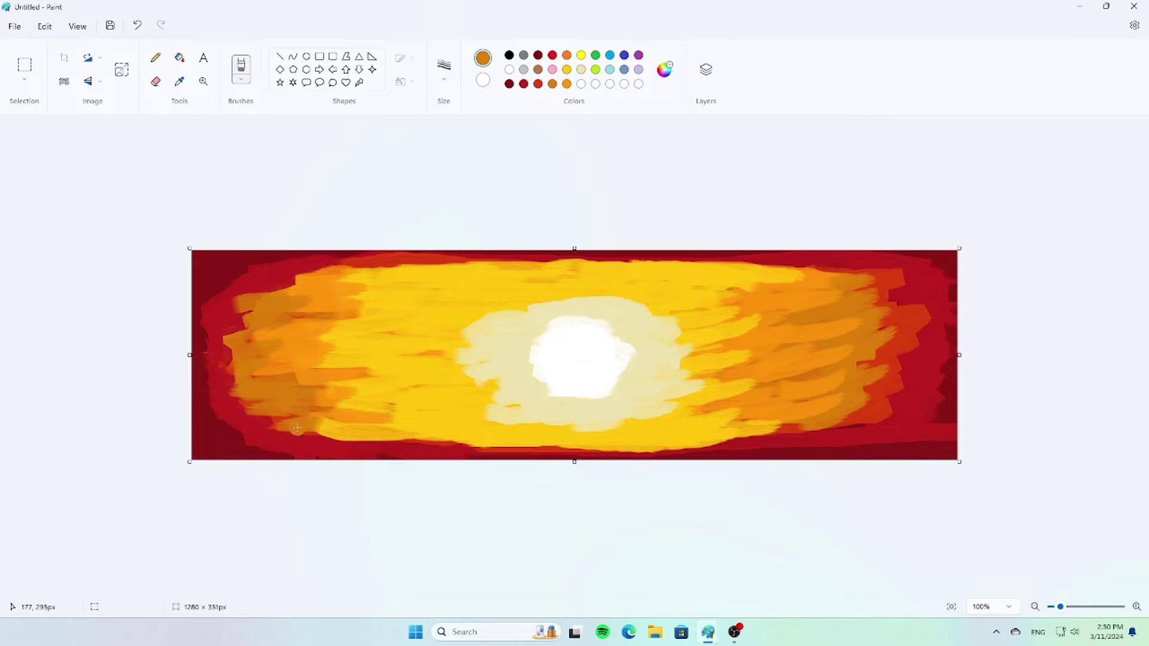
{"action": "left_click", "coordinate": [179, 84]}
{"action": "left_click", "coordinate": [394, 259]}
{"action": "mouse_move", "coordinate": [286, 293]}
{"action": "left_mouse_down"}
{"action": "mouse_move", "coordinate": [244, 345]}
{"action": "mouse_move", "coordinate": [273, 419]}
{"action": "left_mouse_up"}
{"action": "left_click_drag", "start_coordinate": [239, 344], "coordinate": [248, 392]}
{"action": "left_click_drag", "start_coordinate": [326, 274], "coordinate": [268, 278]}
{"action": "left_click_drag", "start_coordinate": [290, 424], "coordinate": [304, 429]}
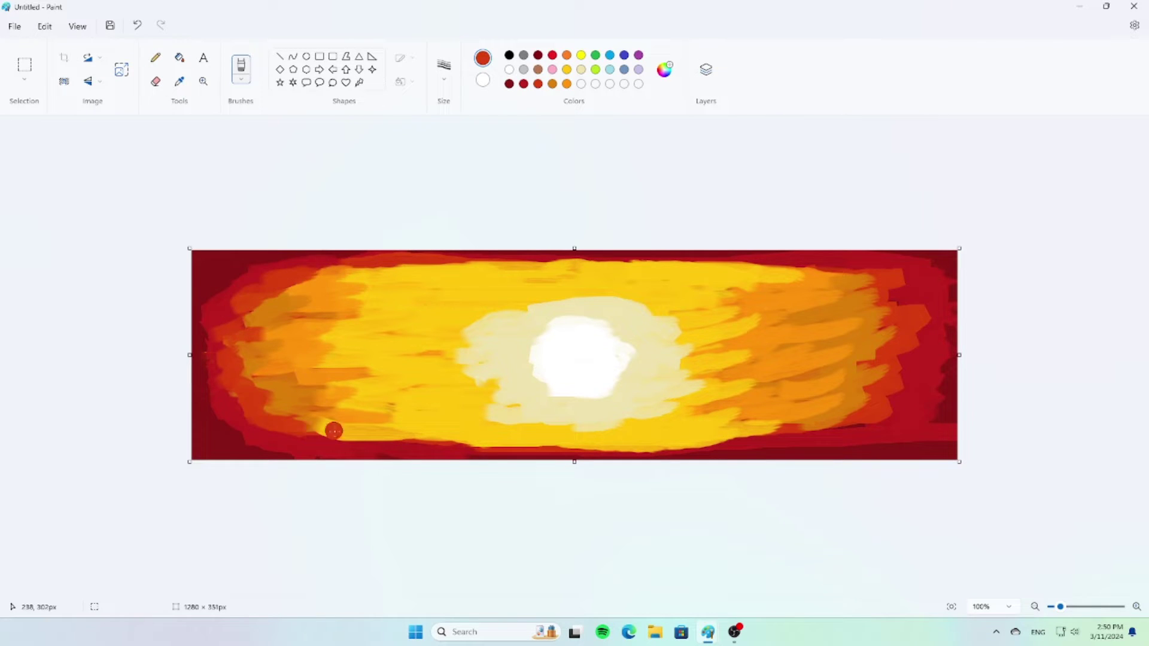
- Resize the picture to 6 pixels wide without keeping proportions, and stretch it back to 1280 by 351 pixels
{"action": "left_click", "coordinate": [122, 74]}
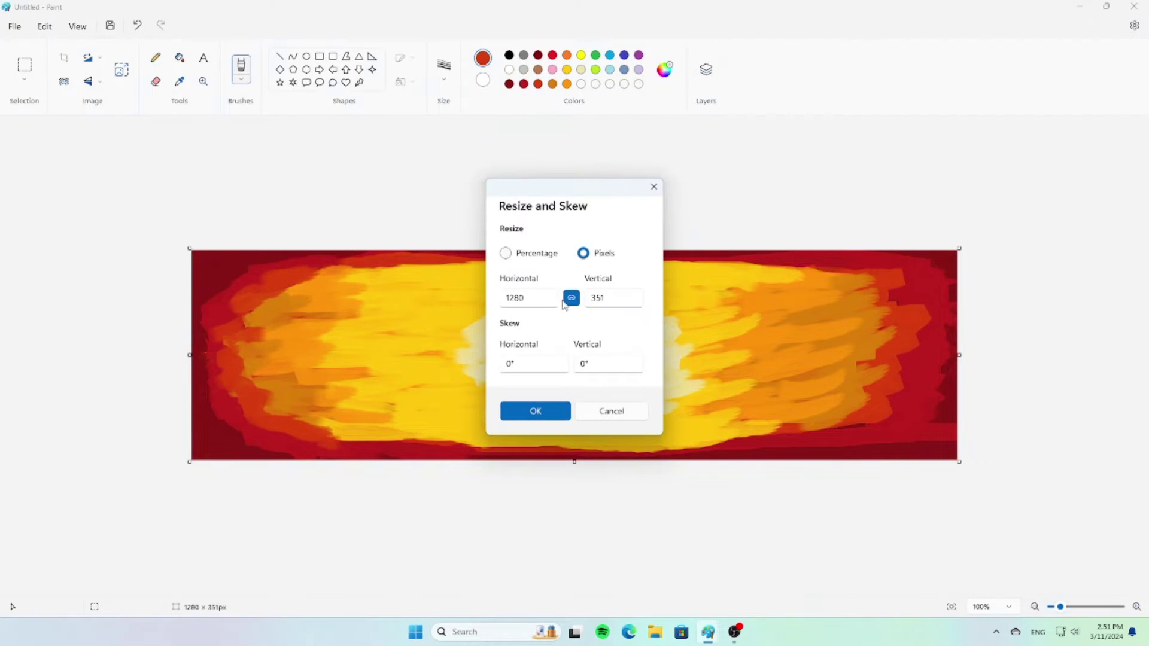
{"action": "key", "text": "Return"}
{"action": "key", "text": "ctrl+w"}
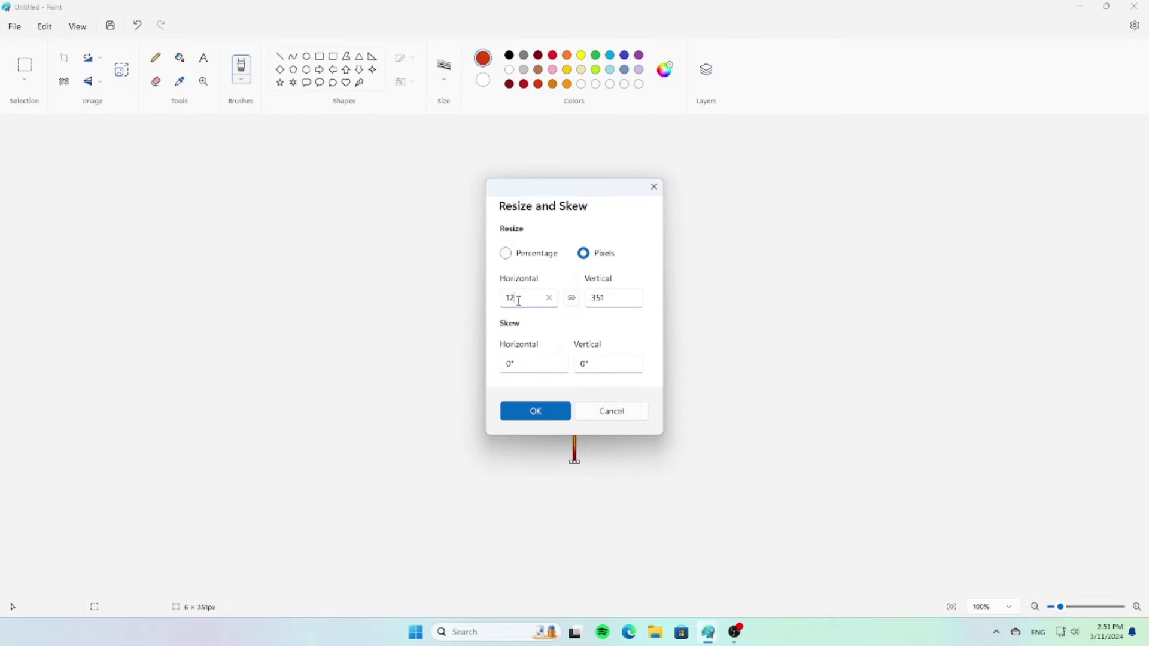
{"action": "key", "text": "Return"}
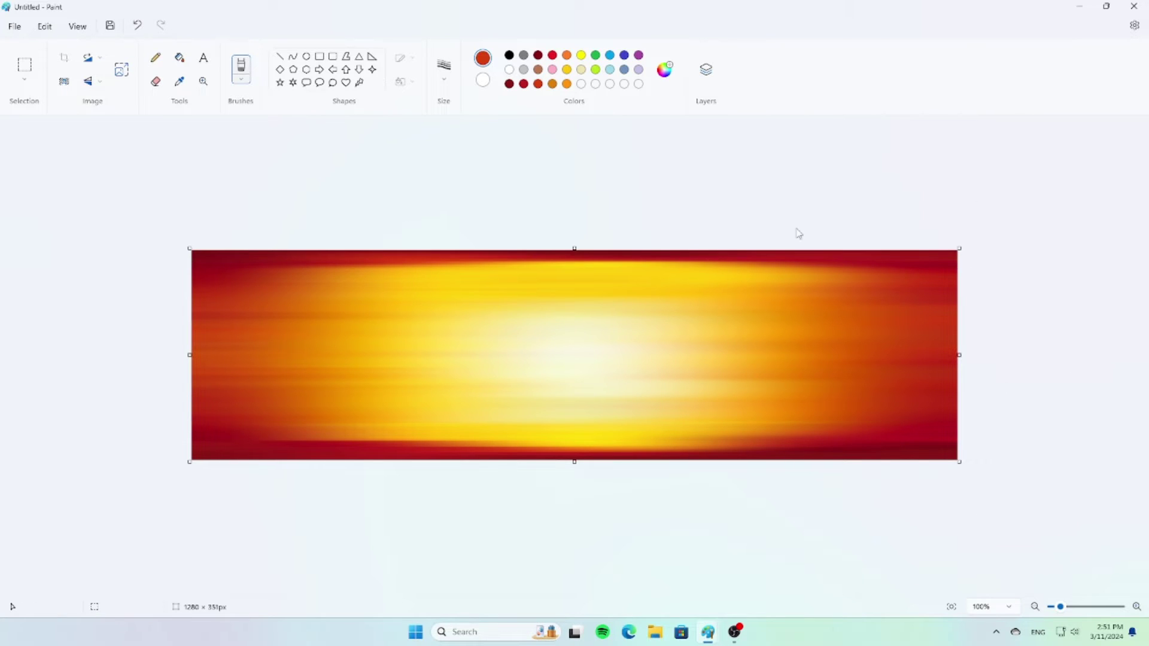
- Copy the whole red and yellow gradient and switch to the other Paint window with the blue gradient
{"action": "key", "text": "ctrl+a"}
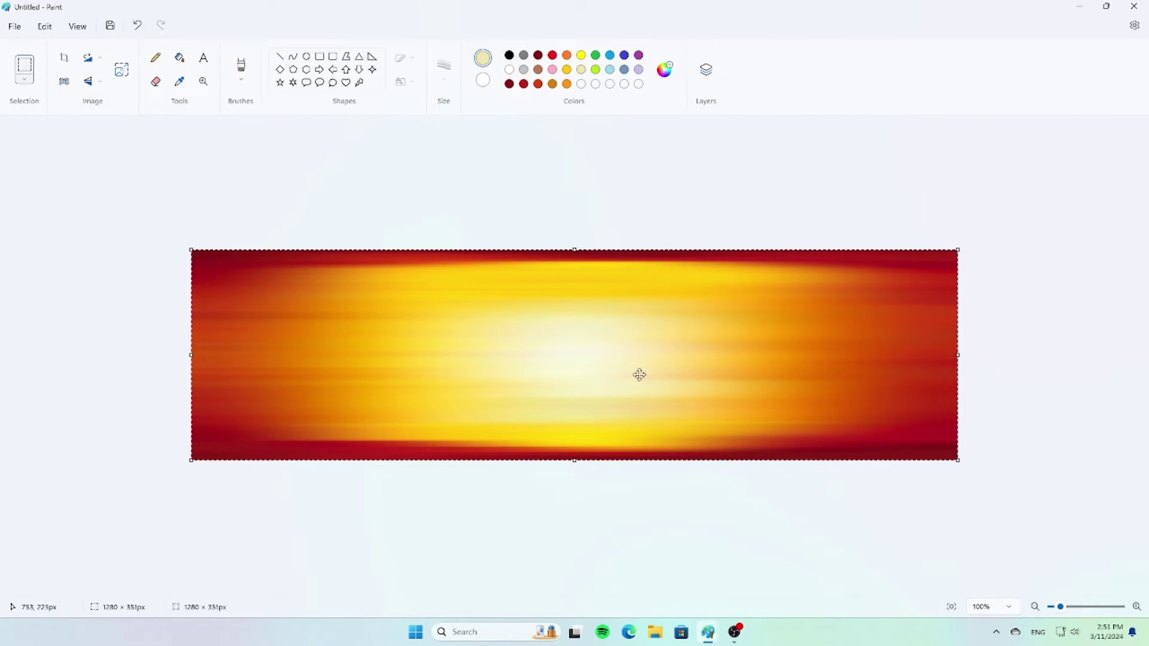
{"action": "right_click", "coordinate": [639, 345]}
{"action": "left_click", "coordinate": [674, 373]}
{"action": "mouse_move", "coordinate": [709, 633]}
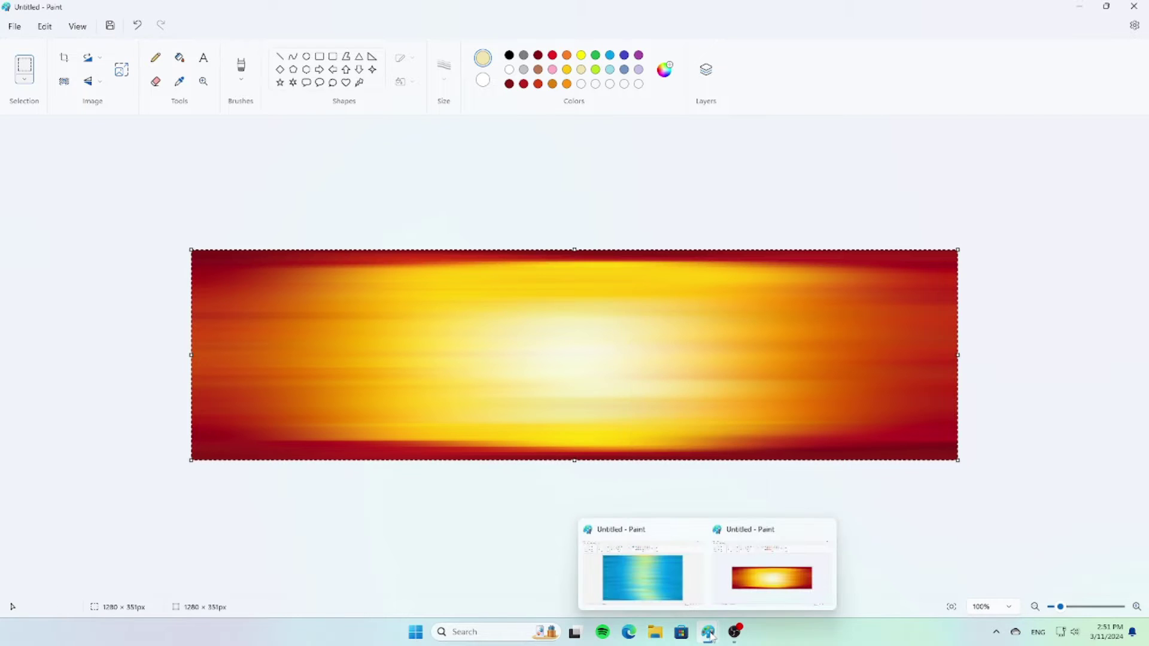
{"action": "left_click", "coordinate": [667, 595]}
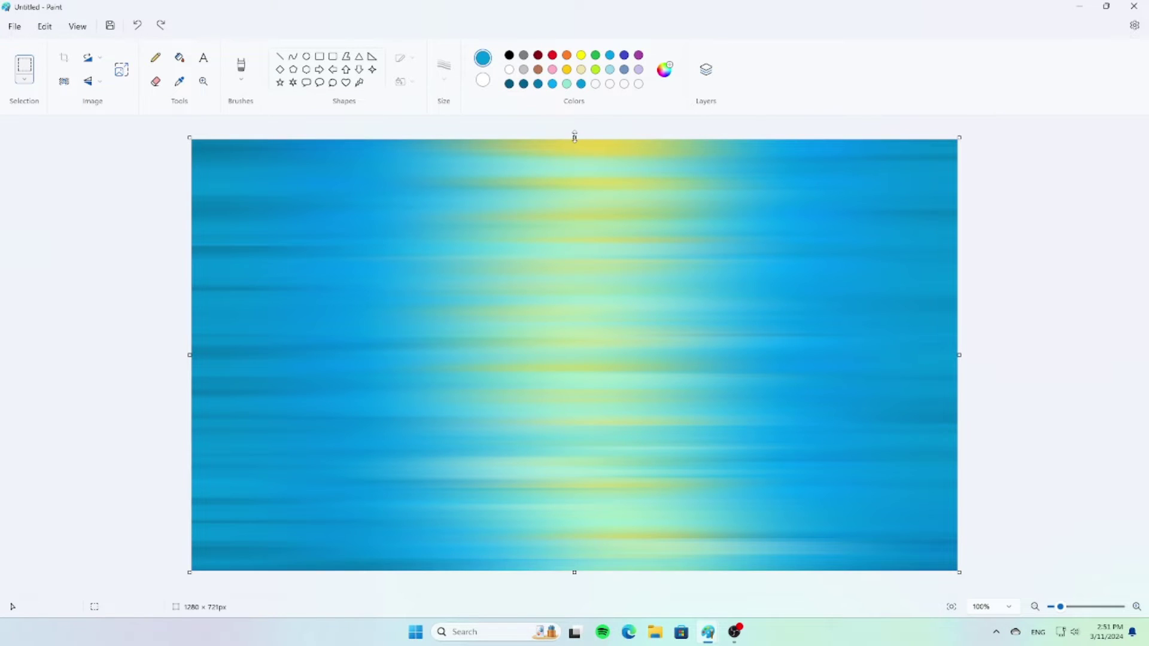
- Try to extend the canvas to 963 pixels high and move the selected blue gradient down to its lower edge
{"action": "left_click_drag", "start_coordinate": [574, 137], "coordinate": [581, 642]}
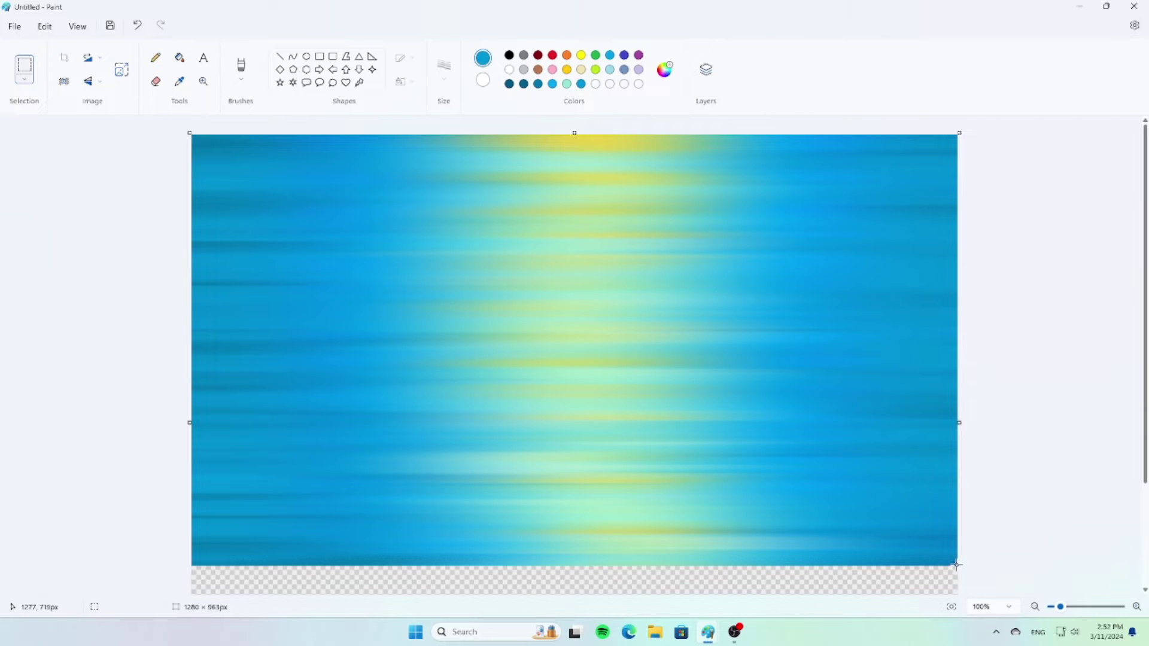
{"action": "left_click_drag", "start_coordinate": [956, 564], "coordinate": [156, 134]}
{"action": "scroll", "coordinate": [648, 321], "scroll_direction": "down", "scroll_amount": 2}
{"action": "left_click_drag", "start_coordinate": [571, 312], "coordinate": [573, 443]}
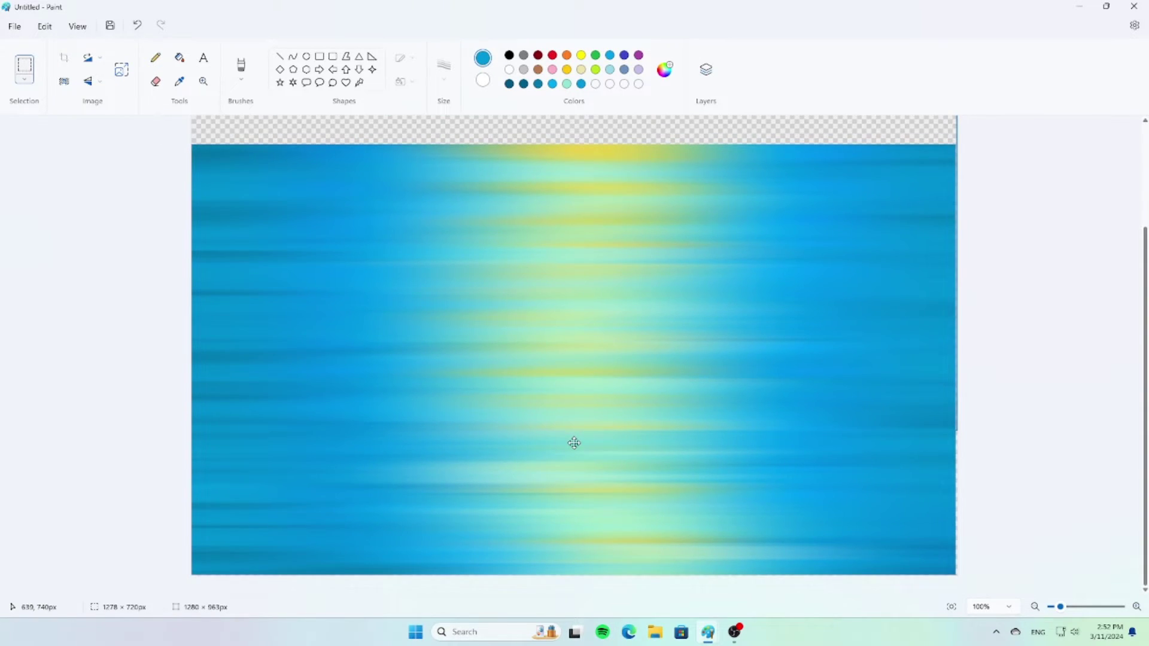
- Try to squash the selected blue gradient from its upper edge to 666 pixels high and align it sideways
{"action": "scroll", "coordinate": [628, 429], "scroll_direction": "up", "scroll_amount": 2}
{"action": "scroll", "coordinate": [605, 333], "scroll_direction": "down", "scroll_amount": 1}
{"action": "scroll", "coordinate": [609, 337], "scroll_direction": "up", "scroll_amount": 1}
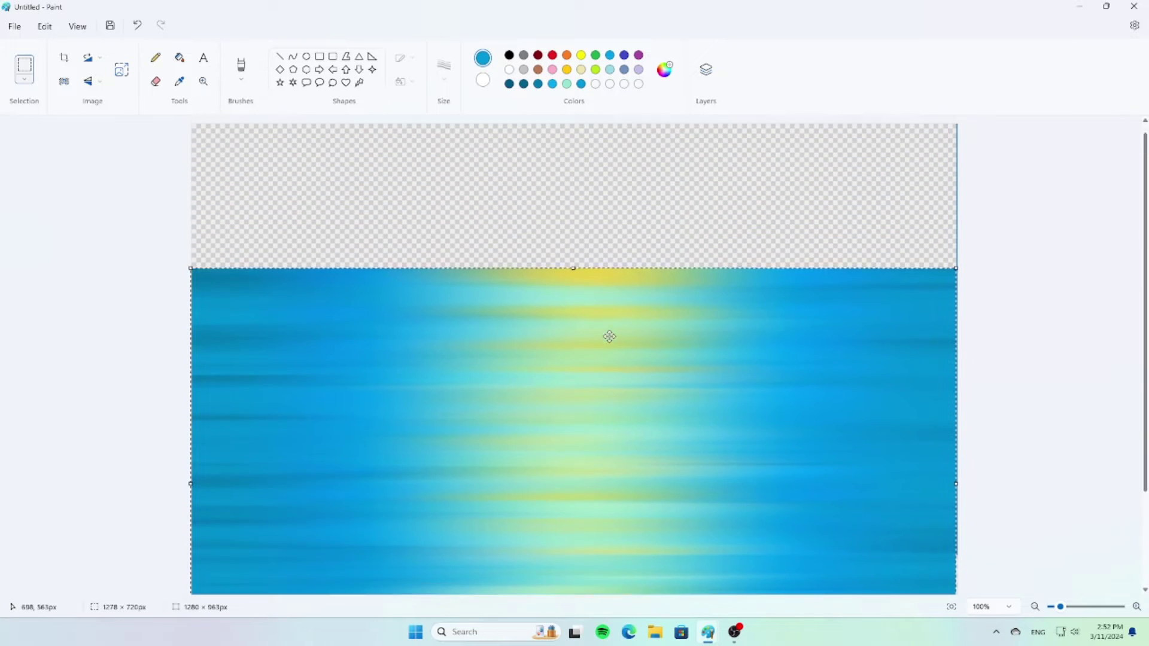
{"action": "scroll", "coordinate": [609, 337], "scroll_direction": "up", "scroll_amount": 1}
{"action": "left_click_drag", "start_coordinate": [572, 281], "coordinate": [573, 311]}
{"action": "left_click_drag", "start_coordinate": [645, 448], "coordinate": [647, 448]}
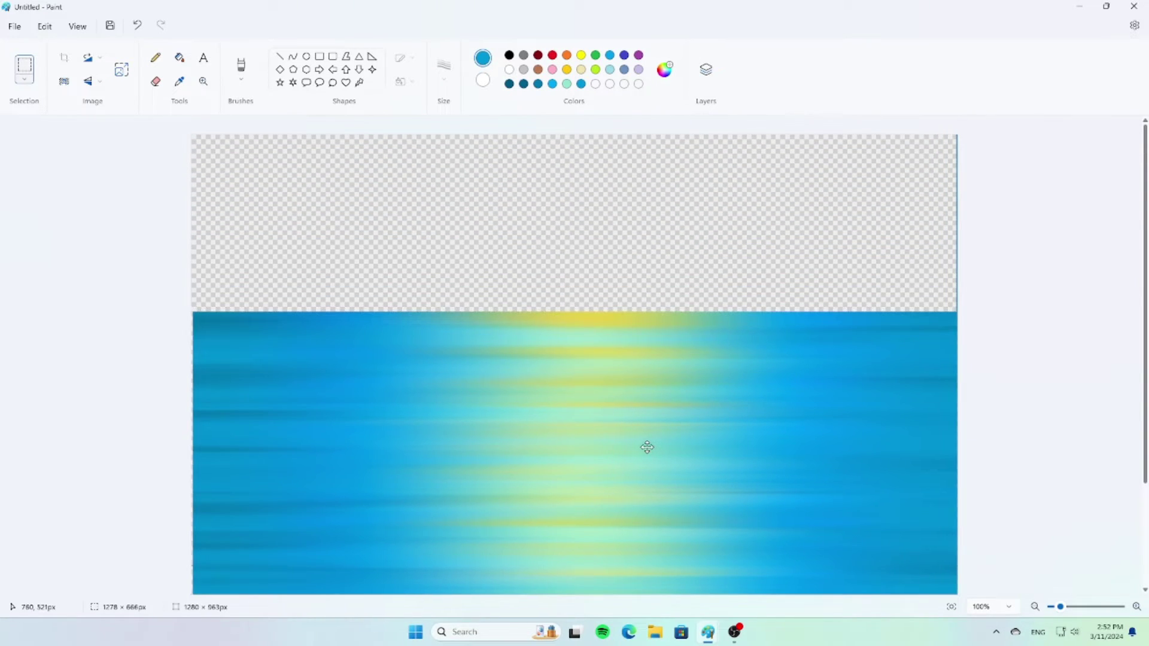
{"action": "scroll", "coordinate": [645, 444], "scroll_direction": "down", "scroll_amount": 3}
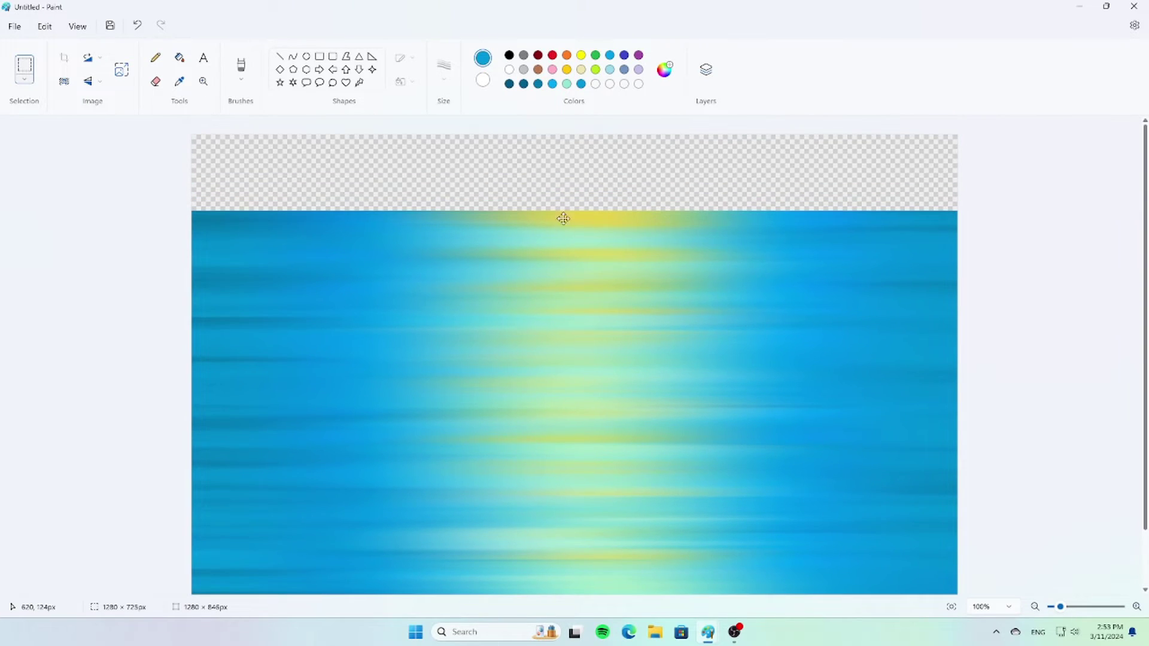
- Move the blue gradient to the lower edge of the 846-pixel-high canvas and squash it from above to 484 pixels high
{"action": "scroll", "coordinate": [563, 315], "scroll_direction": "down", "scroll_amount": 2}
{"action": "mouse_move", "coordinate": [513, 276]}
{"action": "left_mouse_down"}
{"action": "mouse_move", "coordinate": [511, 333]}
{"action": "mouse_move", "coordinate": [513, 275]}
{"action": "left_mouse_up"}
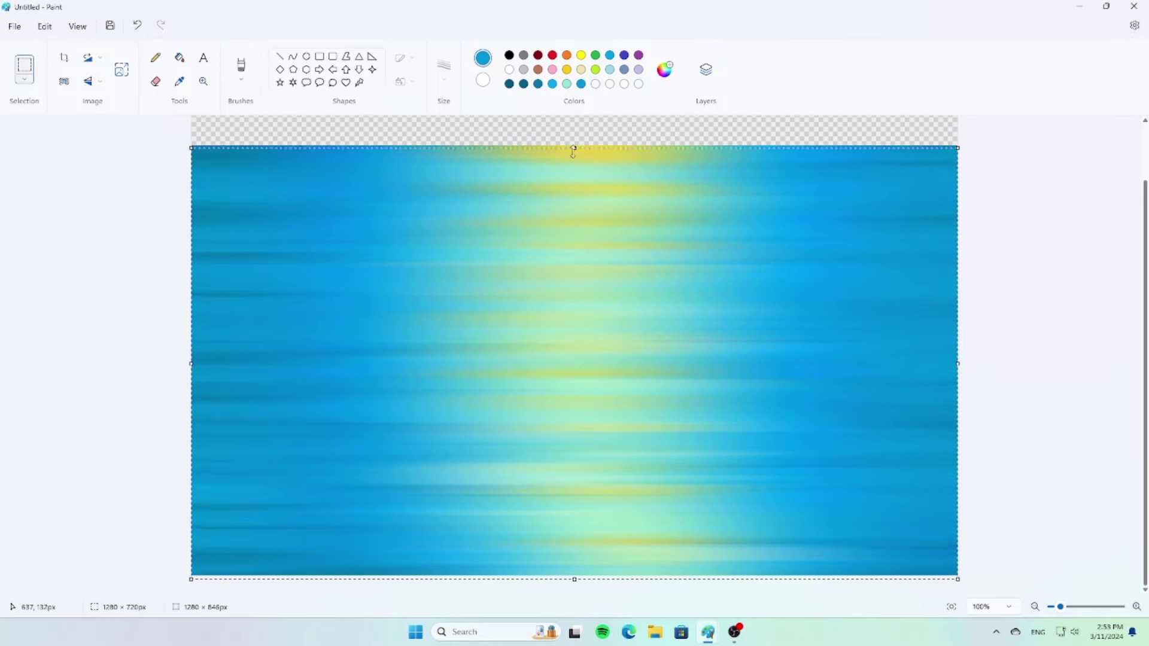
{"action": "left_click_drag", "start_coordinate": [574, 145], "coordinate": [576, 290]}
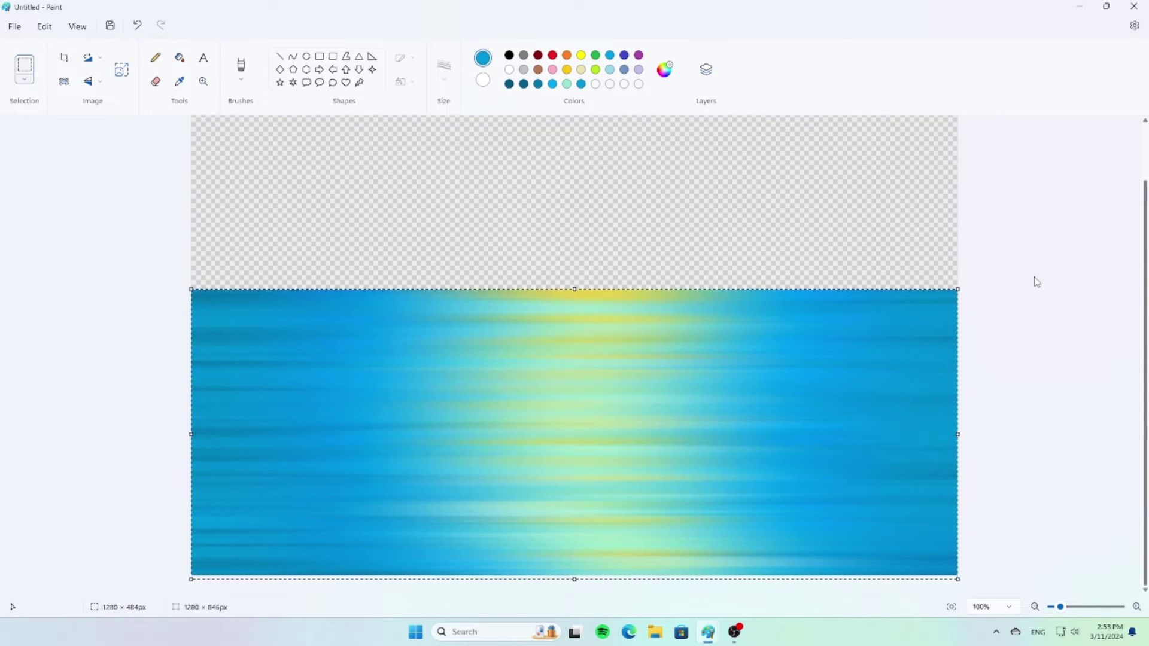
- Paste the red and yellow gradient into the empty area above the blue one and nudge it into line
{"action": "scroll", "coordinate": [1036, 282], "scroll_direction": "up", "scroll_amount": 1}
{"action": "right_click", "coordinate": [898, 237]}
{"action": "left_click", "coordinate": [928, 286]}
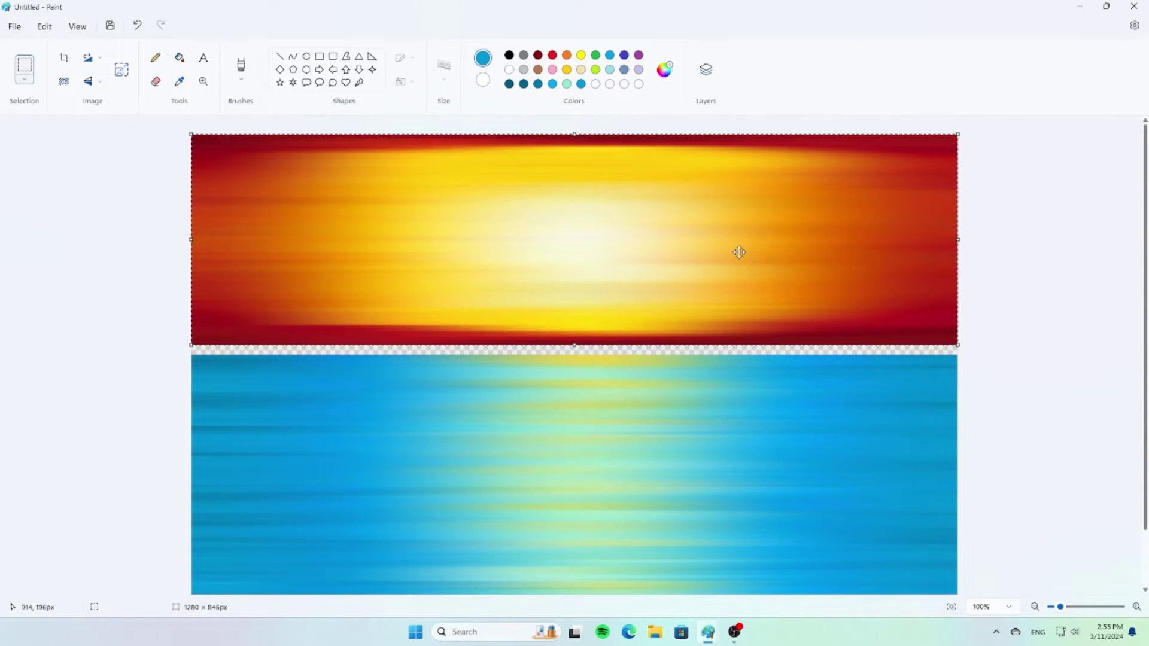
{"action": "mouse_move", "coordinate": [739, 250]}
{"action": "left_mouse_down"}
{"action": "mouse_move", "coordinate": [737, 259]}
{"action": "mouse_move", "coordinate": [739, 249]}
{"action": "left_mouse_up"}
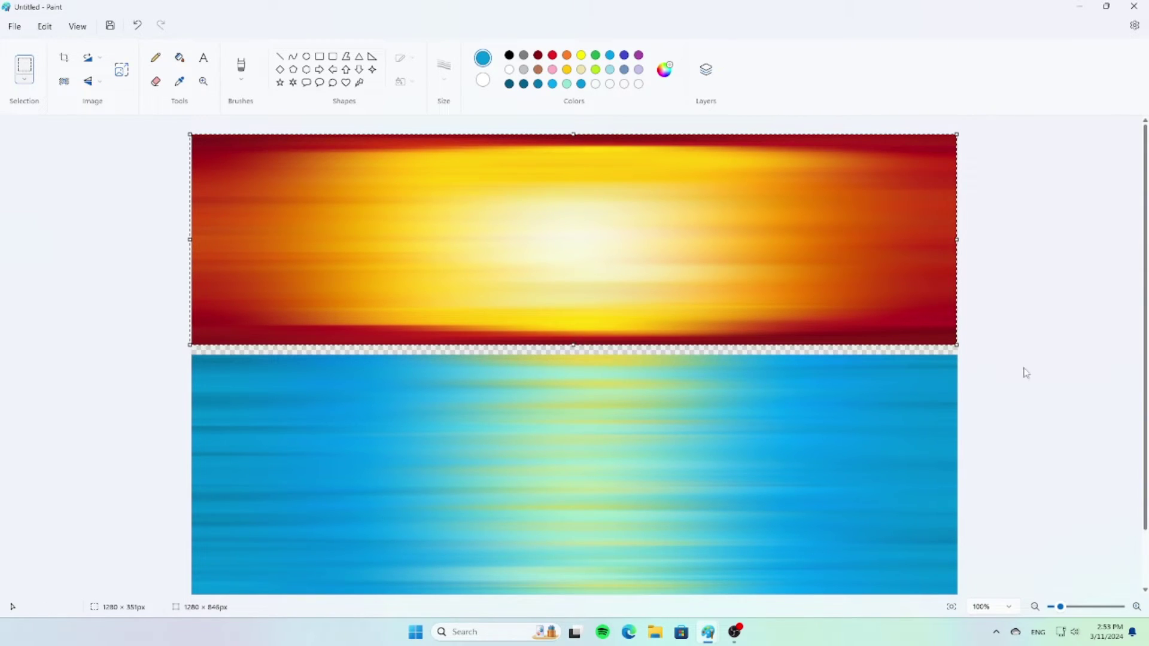
{"action": "left_click_drag", "start_coordinate": [868, 256], "coordinate": [871, 255]}
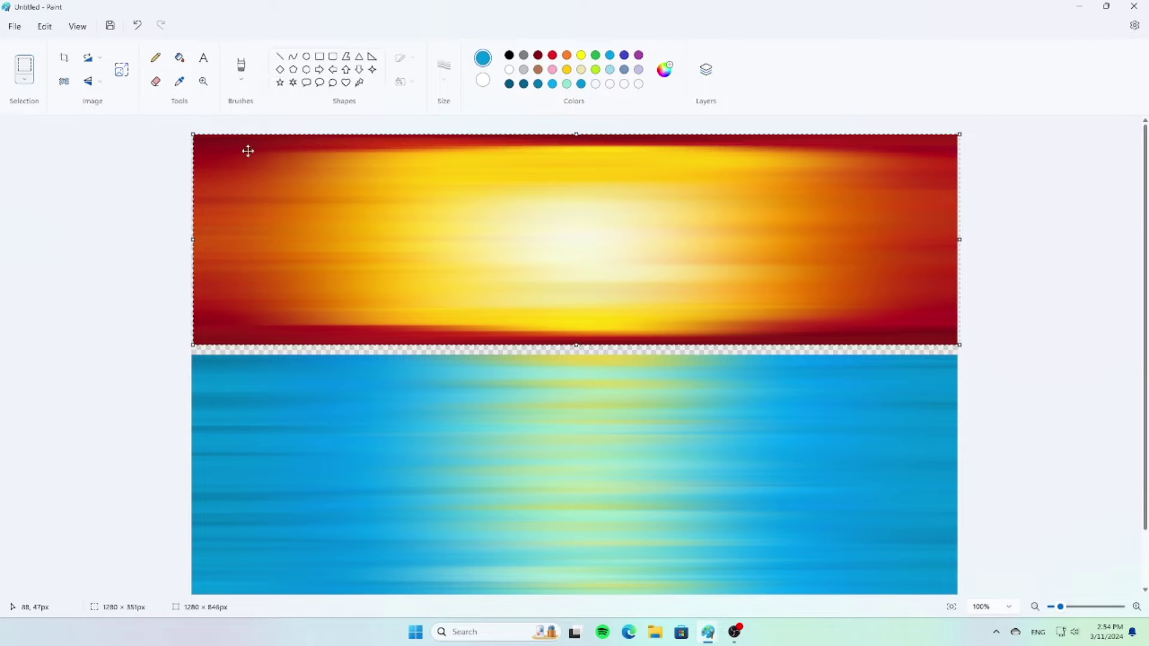
- Deselect the pasted gradient and trim both sides of the canvas to make it 1271 pixels wide
{"action": "left_click", "coordinate": [179, 57]}
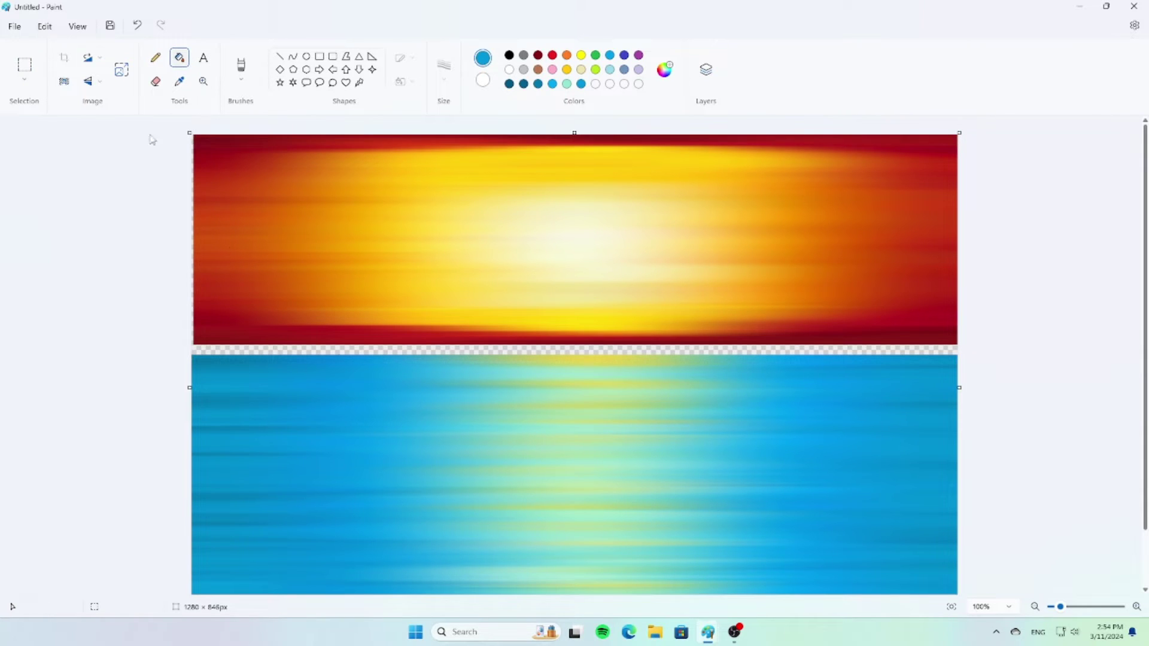
{"action": "left_click_drag", "start_coordinate": [189, 387], "coordinate": [193, 387]}
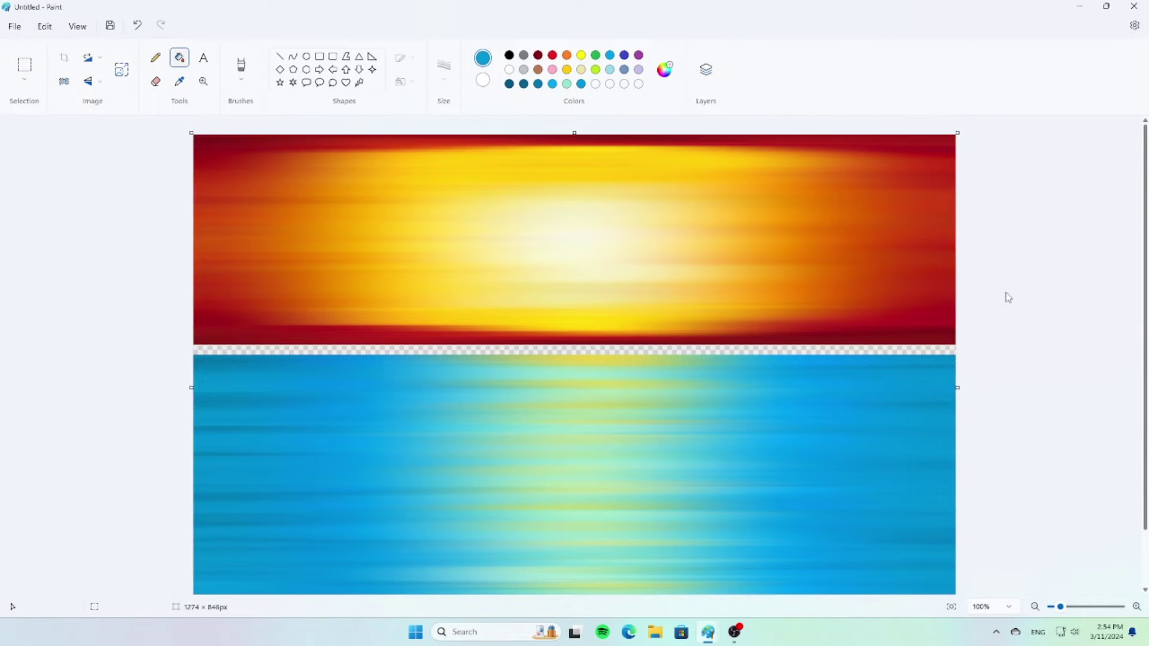
{"action": "left_click_drag", "start_coordinate": [960, 386], "coordinate": [956, 387]}
{"action": "scroll", "coordinate": [605, 546], "scroll_direction": "up", "scroll_amount": 1}
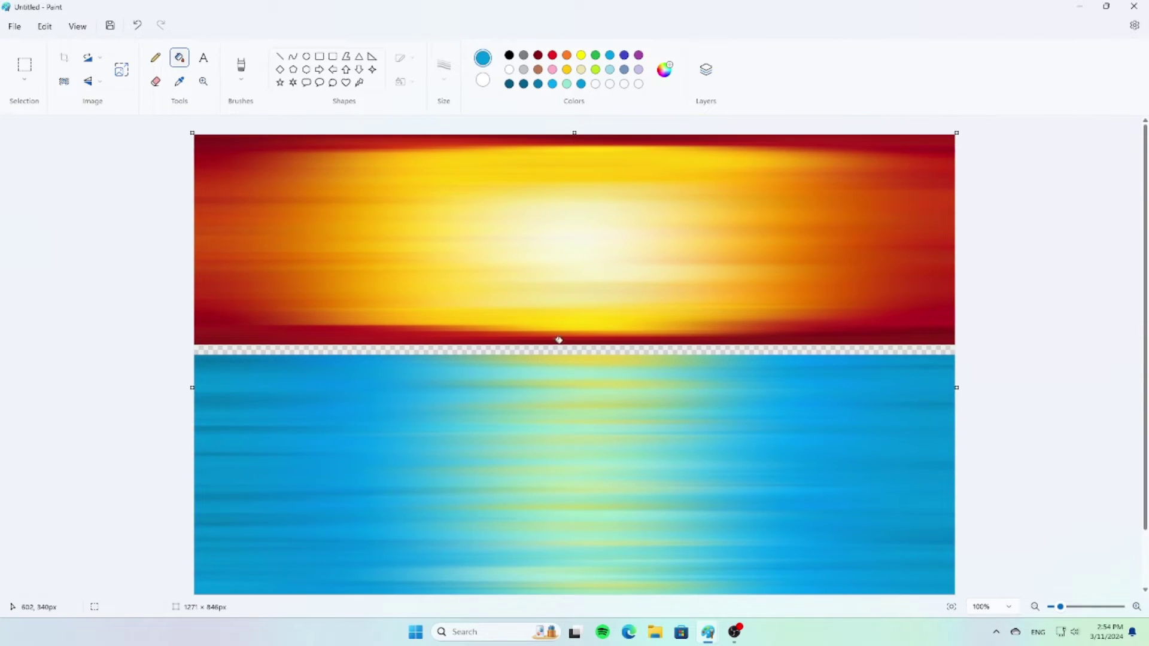
- Fill the transparent gap between the two gradients with black
{"action": "left_click", "coordinate": [509, 56]}
{"action": "left_click", "coordinate": [574, 348]}
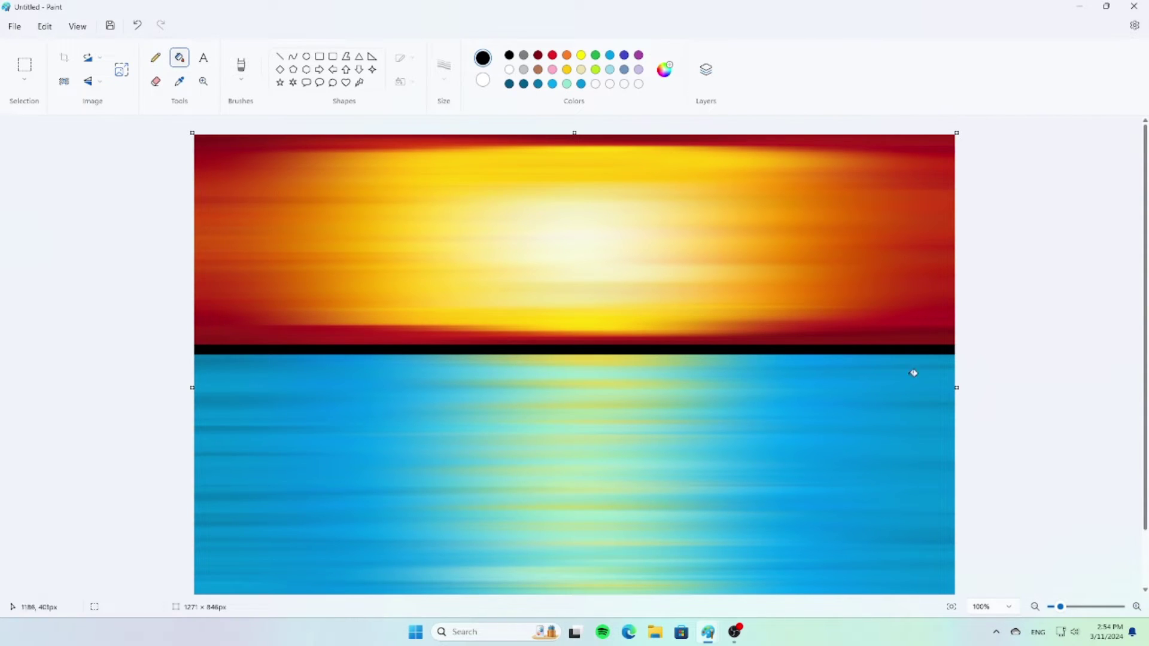
{"action": "scroll", "coordinate": [976, 361], "scroll_direction": "down", "scroll_amount": 2}
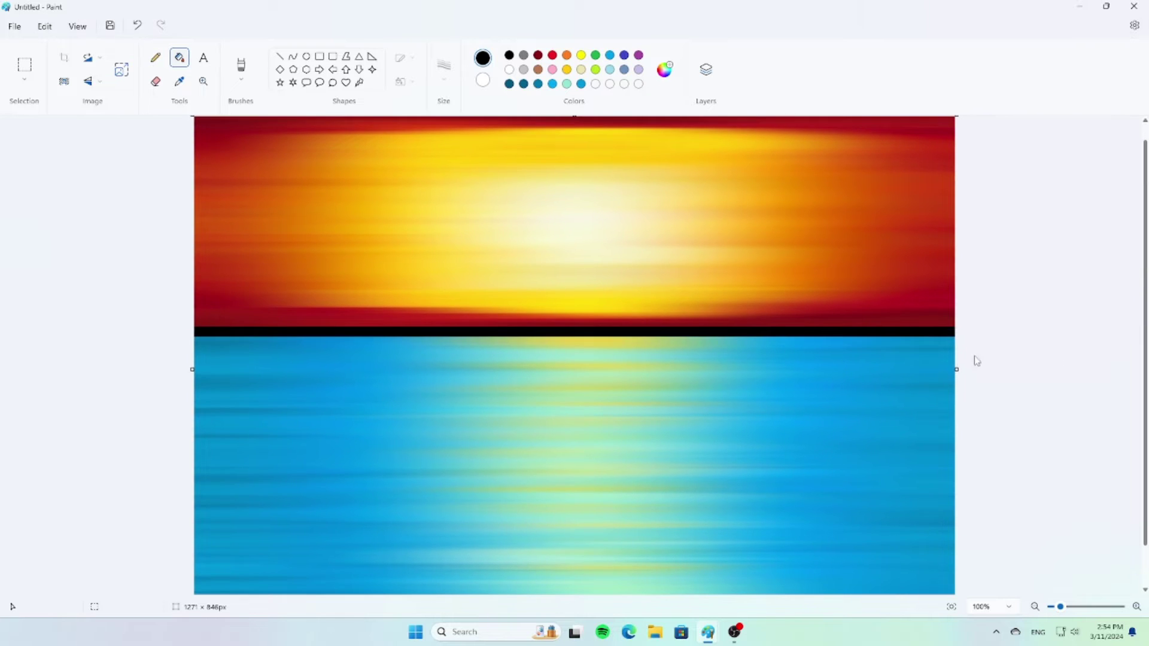
{"action": "left_click", "coordinate": [242, 66]}
{"action": "left_click", "coordinate": [241, 80]}
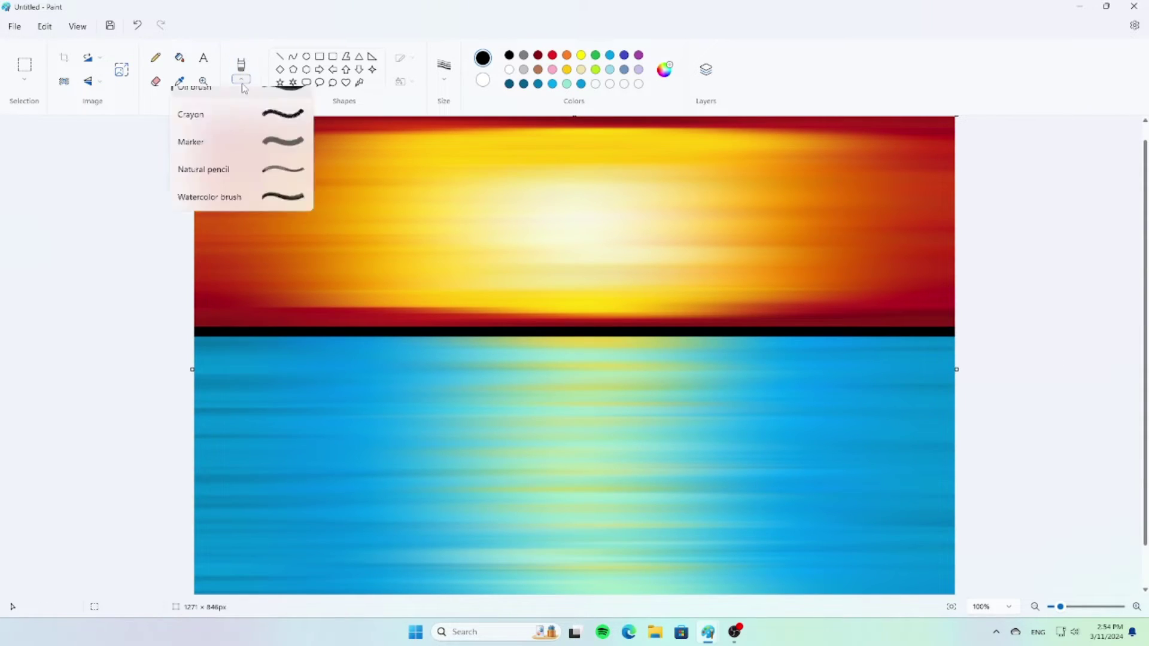
{"action": "left_click", "coordinate": [267, 102]}
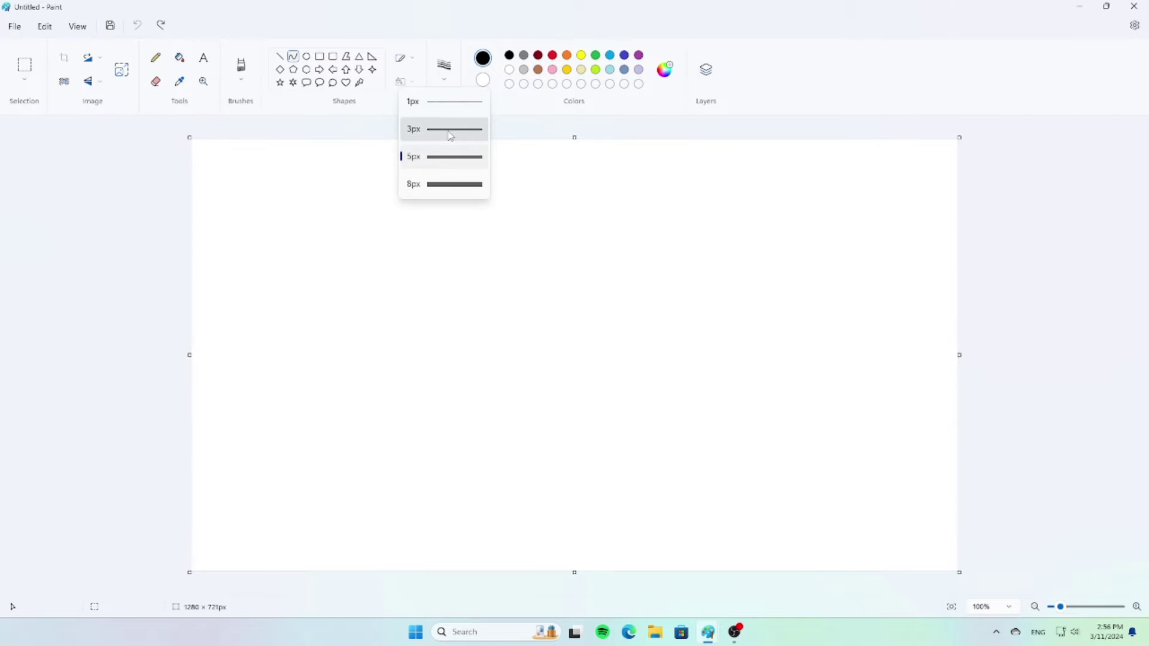
- Draw a mountain ridge across the blank canvas with 3 px black curves, high at both sides and low in the middle
{"action": "left_click", "coordinate": [450, 135]}
{"action": "mouse_move", "coordinate": [191, 256]}
{"action": "left_mouse_down"}
{"action": "mouse_move", "coordinate": [286, 310]}
{"action": "mouse_move", "coordinate": [271, 304]}
{"action": "mouse_move", "coordinate": [372, 341]}
{"action": "mouse_move", "coordinate": [761, 343]}
{"action": "mouse_move", "coordinate": [885, 320]}
{"action": "mouse_move", "coordinate": [958, 282]}
{"action": "left_mouse_up"}
{"action": "left_click", "coordinate": [220, 261]}
{"action": "left_click", "coordinate": [246, 296]}
{"action": "left_click", "coordinate": [287, 308]}
{"action": "left_click", "coordinate": [288, 298]}
{"action": "left_click", "coordinate": [304, 287]}
{"action": "left_click", "coordinate": [343, 324]}
{"action": "left_click", "coordinate": [352, 323]}
- Draw a gently wavy shoreline below the ridge with black curves, stretching the last one past the canvas's right edge
{"action": "left_click", "coordinate": [241, 65]}
{"action": "left_click_drag", "start_coordinate": [222, 358], "coordinate": [987, 353]}
{"action": "left_click", "coordinate": [293, 56]}
{"action": "left_click_drag", "start_coordinate": [718, 360], "coordinate": [715, 370]}
{"action": "left_click_drag", "start_coordinate": [897, 357], "coordinate": [956, 357]}
{"action": "left_click_drag", "start_coordinate": [771, 366], "coordinate": [806, 368]}
{"action": "left_click_drag", "start_coordinate": [1023, 368], "coordinate": [1047, 368]}
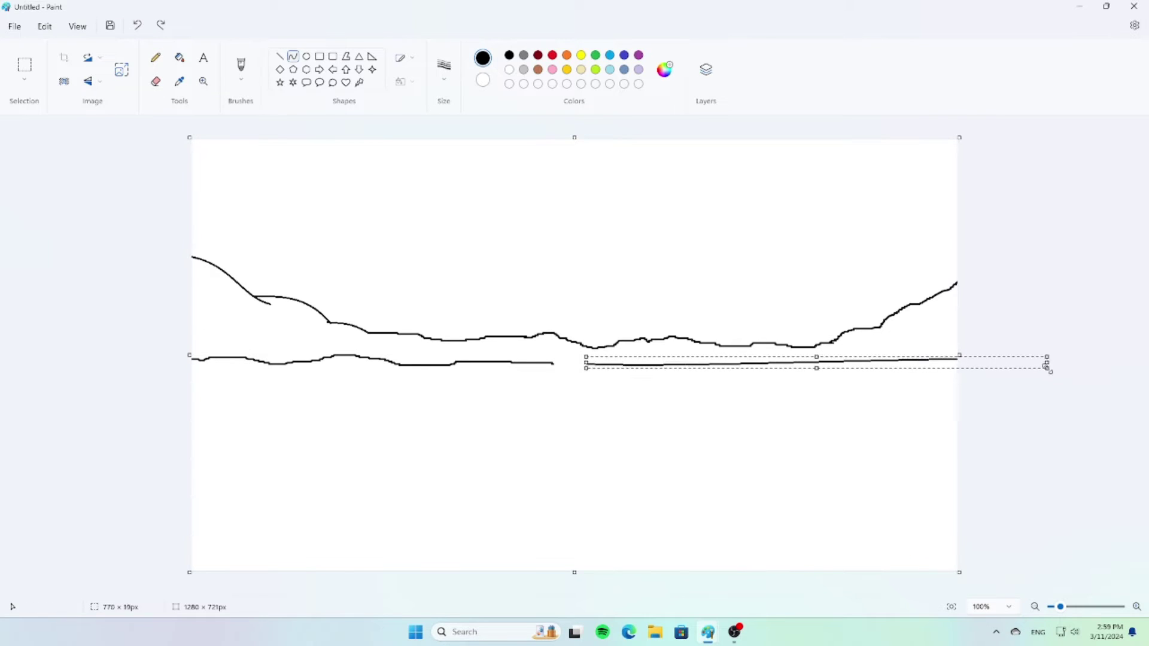
- Bridge the gap in the middle of the shoreline with short curves and add slight bends along its left part
{"action": "left_click_drag", "start_coordinate": [585, 365], "coordinate": [625, 362]}
{"action": "left_click_drag", "start_coordinate": [662, 363], "coordinate": [661, 358]}
{"action": "mouse_move", "coordinate": [553, 363]}
{"action": "left_mouse_down"}
{"action": "mouse_move", "coordinate": [640, 362]}
{"action": "mouse_move", "coordinate": [590, 370]}
{"action": "left_mouse_up"}
{"action": "left_click_drag", "start_coordinate": [700, 362], "coordinate": [736, 360]}
{"action": "left_click_drag", "start_coordinate": [455, 364], "coordinate": [553, 363]}
{"action": "mouse_move", "coordinate": [501, 363]}
{"action": "left_mouse_down"}
{"action": "mouse_move", "coordinate": [530, 365]}
{"action": "mouse_move", "coordinate": [507, 367]}
{"action": "left_mouse_up"}
{"action": "left_click_drag", "start_coordinate": [299, 361], "coordinate": [405, 362]}
{"action": "left_click_drag", "start_coordinate": [360, 361], "coordinate": [360, 354]}
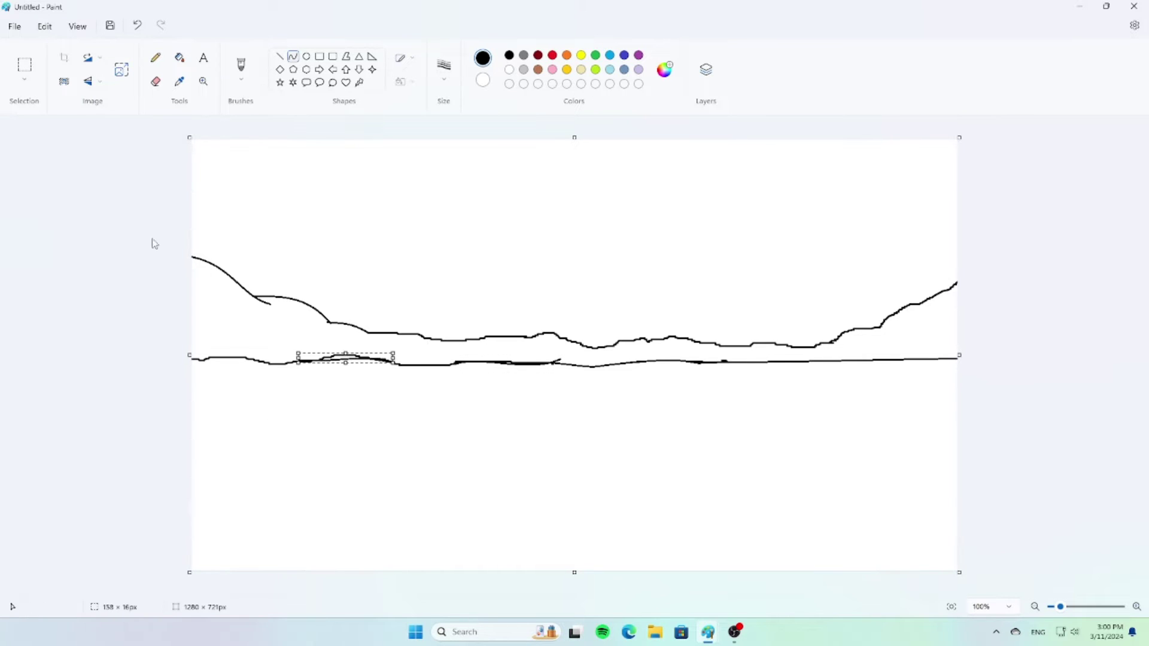
- Fill the mountain outline with black and retrace the ragged edge of the right-hand hill with 5 px curves
{"action": "left_click", "coordinate": [180, 58]}
{"action": "left_click", "coordinate": [345, 356]}
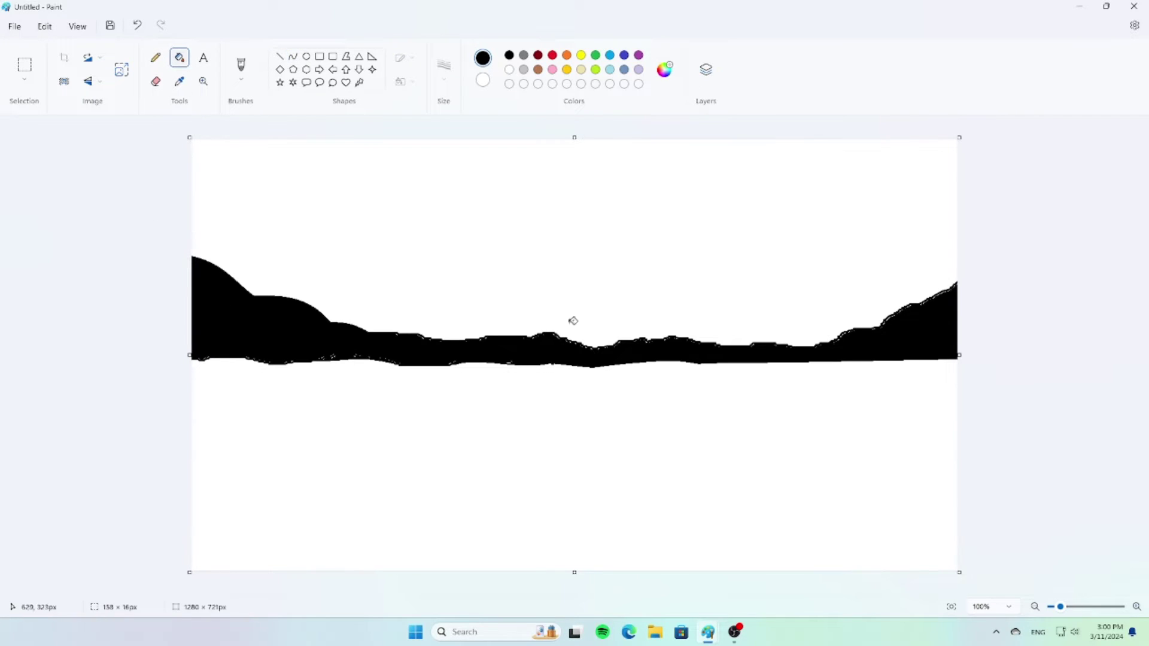
{"action": "left_click", "coordinate": [292, 56]}
{"action": "left_click", "coordinate": [443, 65]}
{"action": "left_click", "coordinate": [447, 150]}
{"action": "left_click_drag", "start_coordinate": [892, 325], "coordinate": [885, 328]}
{"action": "left_click", "coordinate": [943, 327]}
{"action": "left_click_drag", "start_coordinate": [927, 304], "coordinate": [881, 328]}
{"action": "left_click", "coordinate": [942, 326]}
{"action": "left_click_drag", "start_coordinate": [973, 282], "coordinate": [922, 306]}
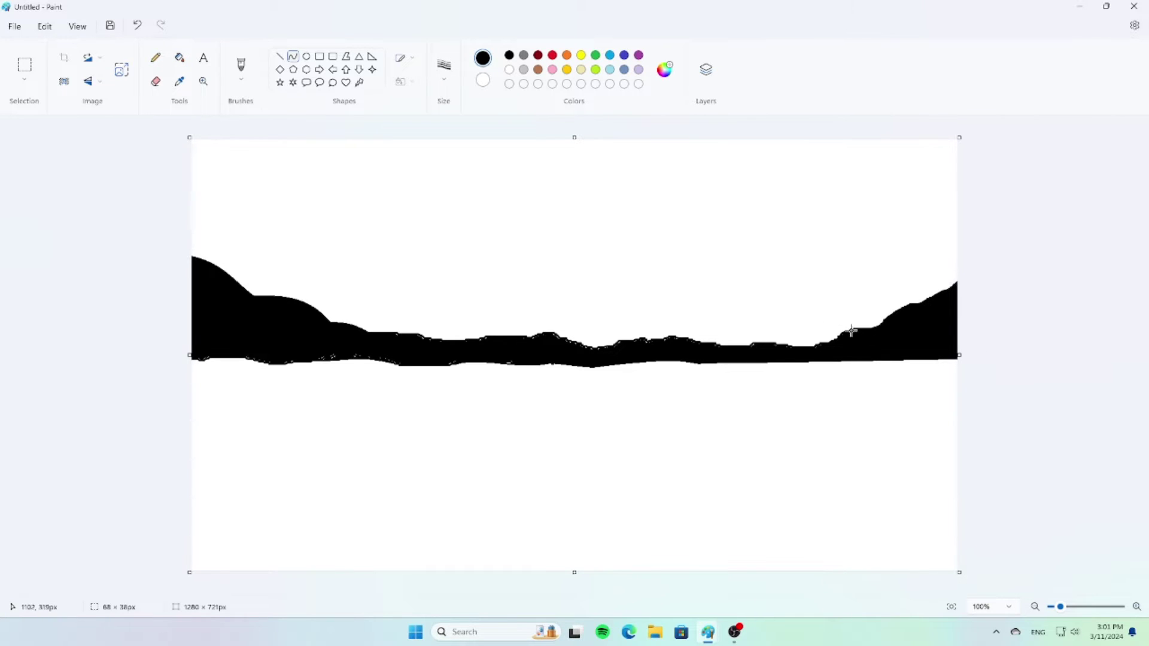
- Cover the white specks along the rest of the ridge and the shoreline with short black curves and fills
{"action": "left_click_drag", "start_coordinate": [837, 345], "coordinate": [670, 351]}
{"action": "left_click_drag", "start_coordinate": [456, 340], "coordinate": [417, 336]}
{"action": "left_click_drag", "start_coordinate": [231, 357], "coordinate": [322, 359]}
{"action": "mouse_move", "coordinate": [347, 358]}
{"action": "left_mouse_down"}
{"action": "mouse_move", "coordinate": [530, 363]}
{"action": "mouse_move", "coordinate": [391, 362]}
{"action": "left_mouse_up"}
{"action": "left_click", "coordinate": [435, 364]}
{"action": "left_click", "coordinate": [401, 341]}
{"action": "left_click", "coordinate": [374, 361]}
{"action": "left_click", "coordinate": [329, 350]}
{"action": "left_click", "coordinate": [517, 462]}
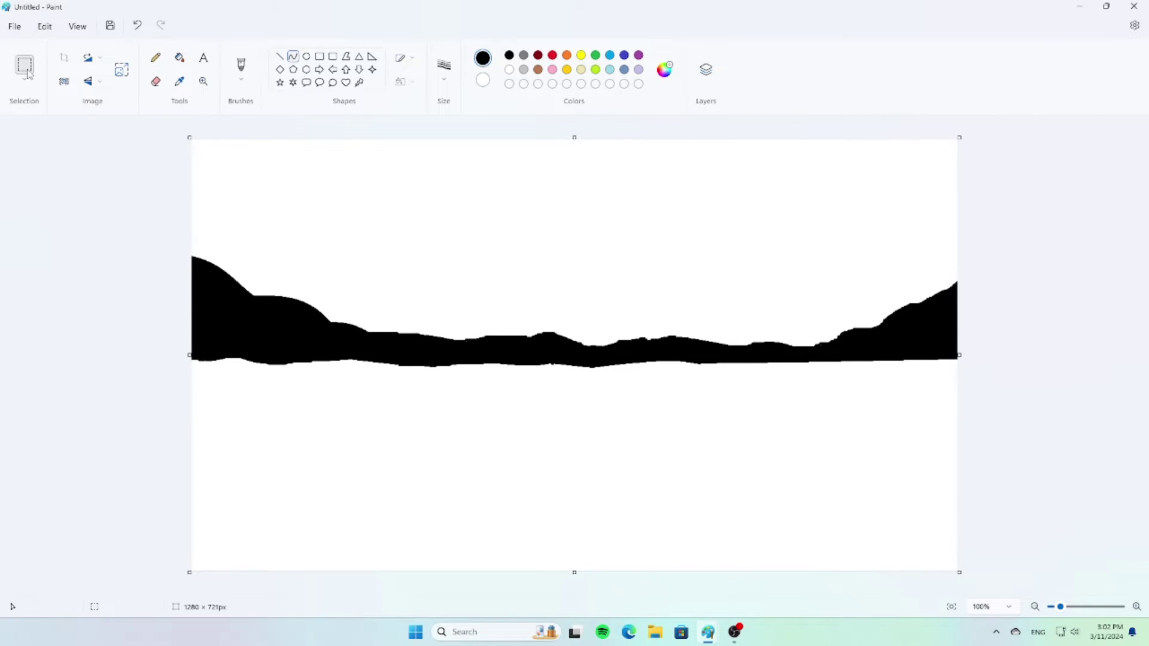
- Select the mountain silhouette over the full canvas width, about 1280 × 213 px, and paste a copy onto a new layer
{"action": "left_click", "coordinate": [27, 71]}
{"action": "left_click_drag", "start_coordinate": [190, 247], "coordinate": [959, 375]}
{"action": "left_click", "coordinate": [708, 77]}
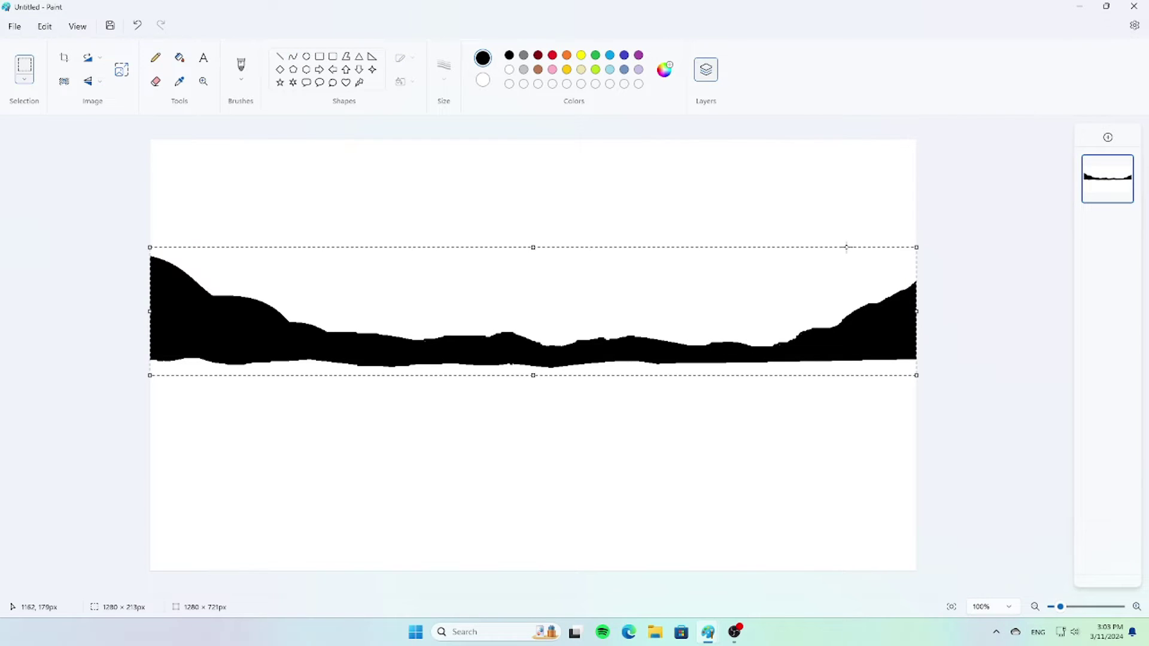
{"action": "right_click", "coordinate": [728, 354]}
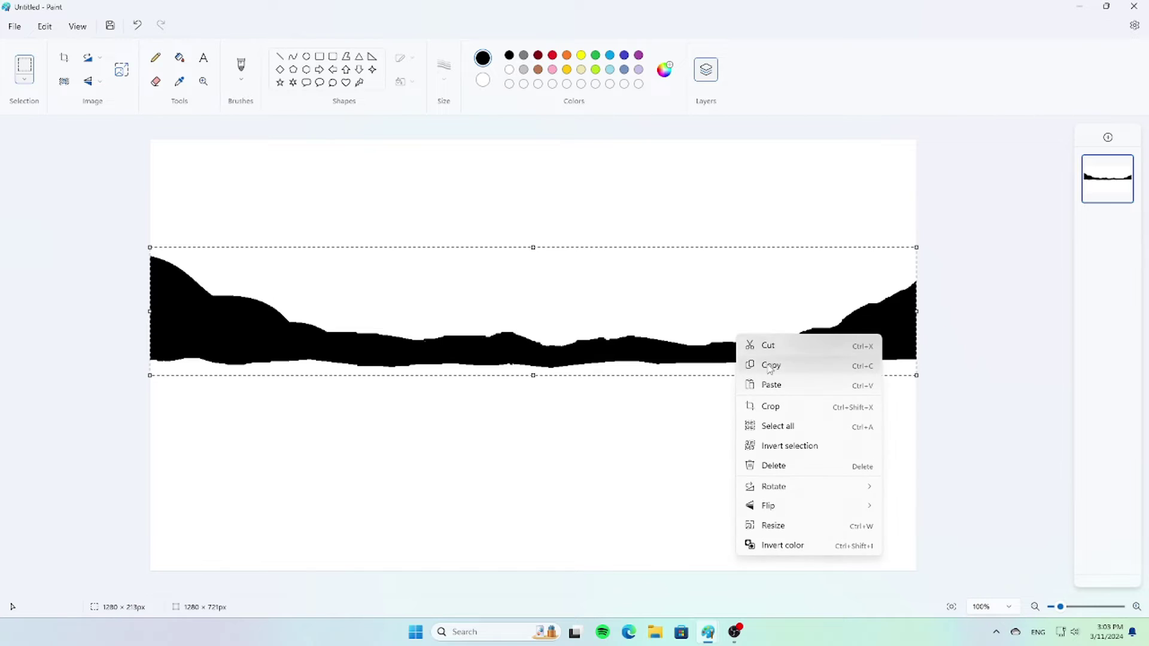
{"action": "left_click", "coordinate": [778, 358]}
{"action": "left_click", "coordinate": [1107, 137]}
{"action": "right_click", "coordinate": [585, 285]}
{"action": "left_click", "coordinate": [621, 331]}
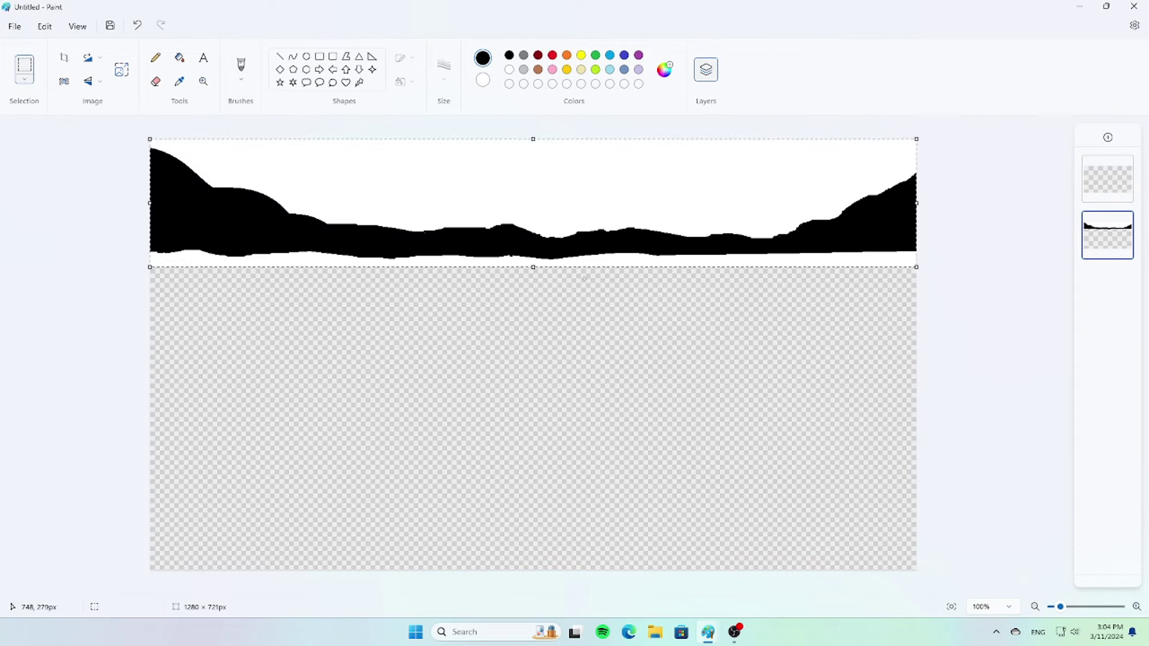
- Move the pasted silhouette down to the middle of the canvas and trim the canvas to 1273 px wide
{"action": "left_click_drag", "start_coordinate": [541, 228], "coordinate": [541, 328]}
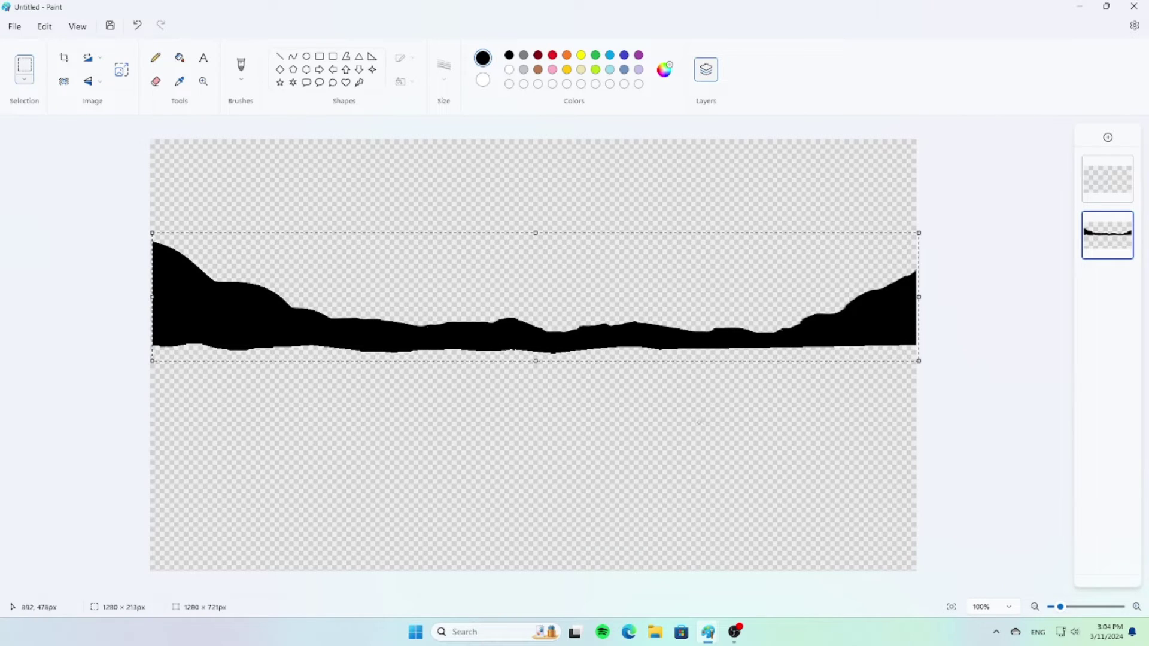
{"action": "left_click_drag", "start_coordinate": [496, 313], "coordinate": [496, 327]}
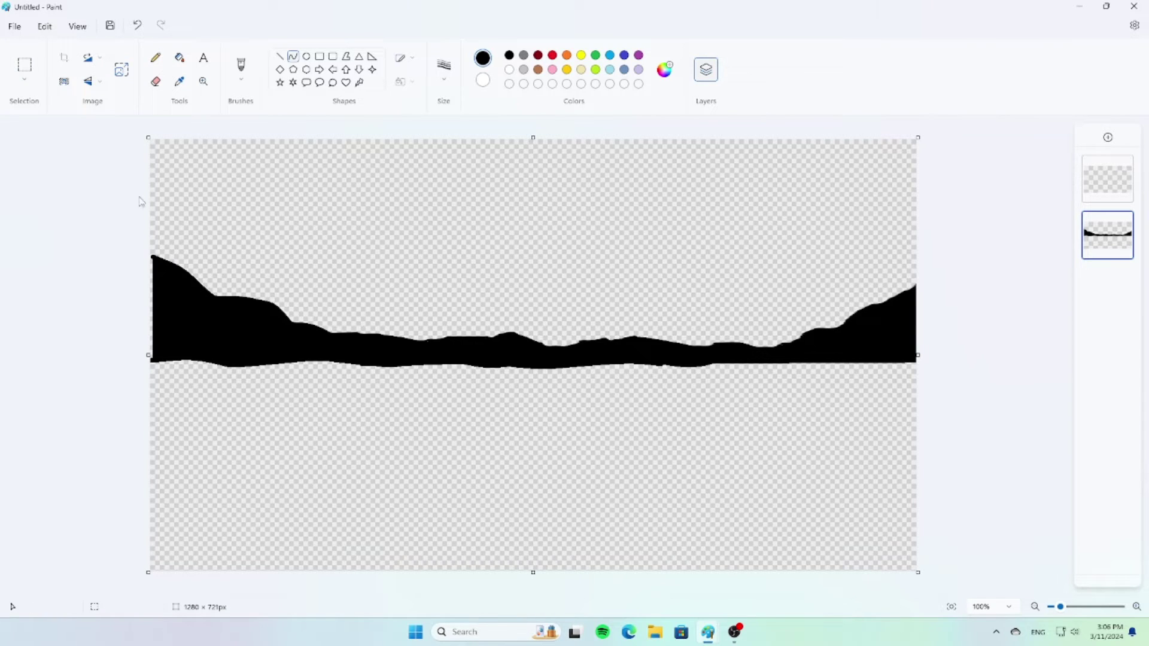
{"action": "left_click_drag", "start_coordinate": [147, 356], "coordinate": [152, 356]}
- Copy the entire silhouette canvas and paste it into the sunset picture in the other Paint window
{"action": "left_click", "coordinate": [24, 79]}
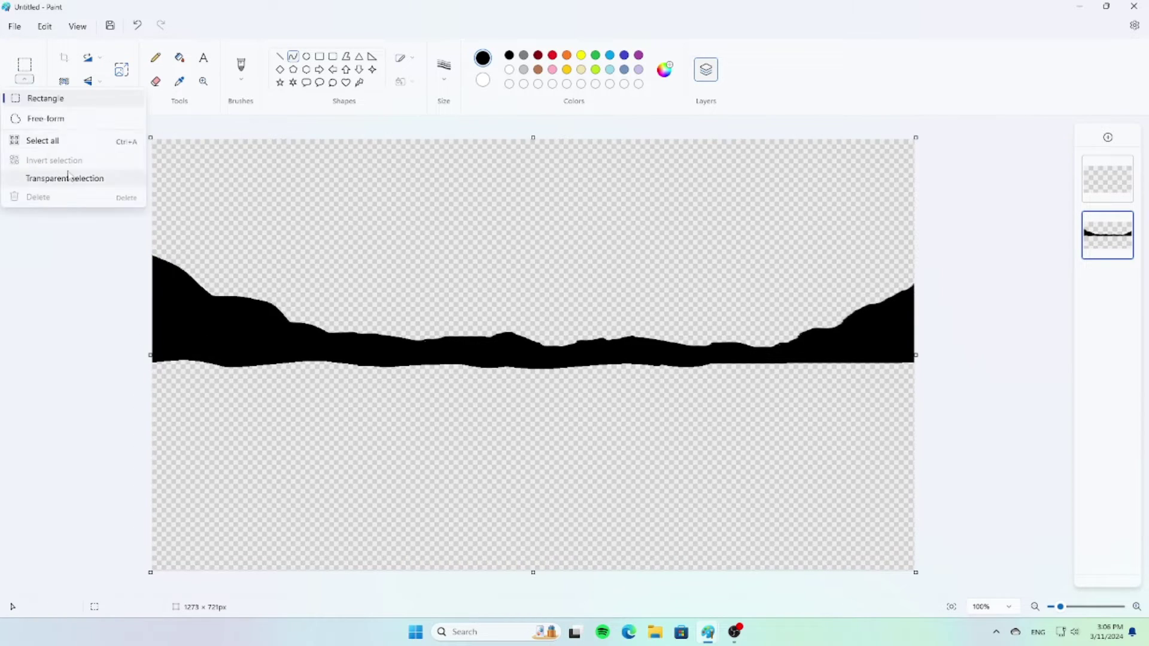
{"action": "left_click", "coordinate": [58, 142]}
{"action": "right_click", "coordinate": [734, 277]}
{"action": "left_click", "coordinate": [778, 312]}
{"action": "left_click", "coordinate": [709, 635]}
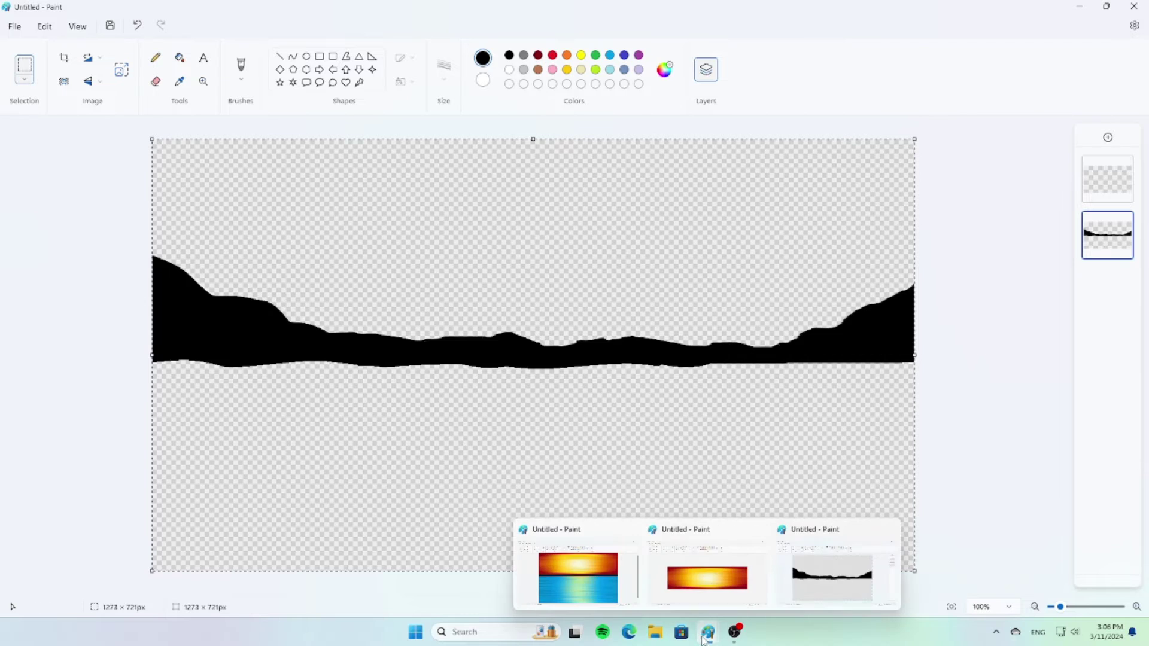
{"action": "right_click", "coordinate": [432, 301]}
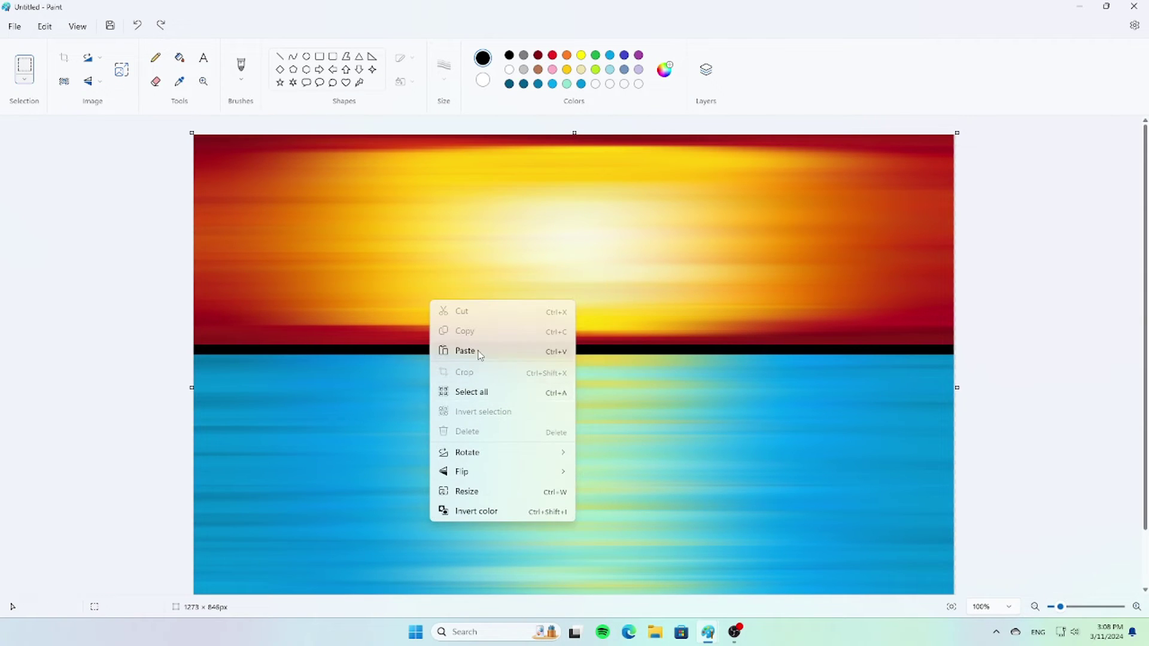
{"action": "left_click", "coordinate": [479, 353]}
- Squash and move the pasted mountains to cover the black band between sky and sea, touching up the shoreline at the far left
{"action": "left_click_drag", "start_coordinate": [575, 519], "coordinate": [575, 469]}
{"action": "left_click_drag", "start_coordinate": [610, 321], "coordinate": [608, 353]}
{"action": "left_click", "coordinate": [126, 389]}
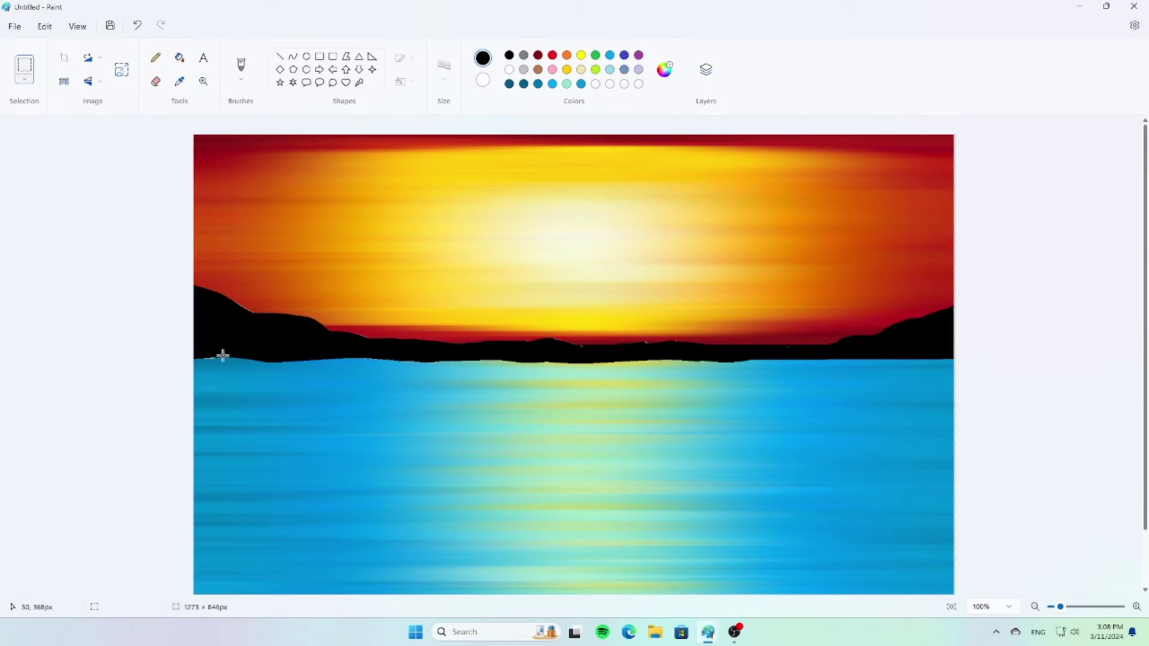
{"action": "left_click_drag", "start_coordinate": [223, 356], "coordinate": [192, 362]}
{"action": "left_click", "coordinate": [241, 66]}
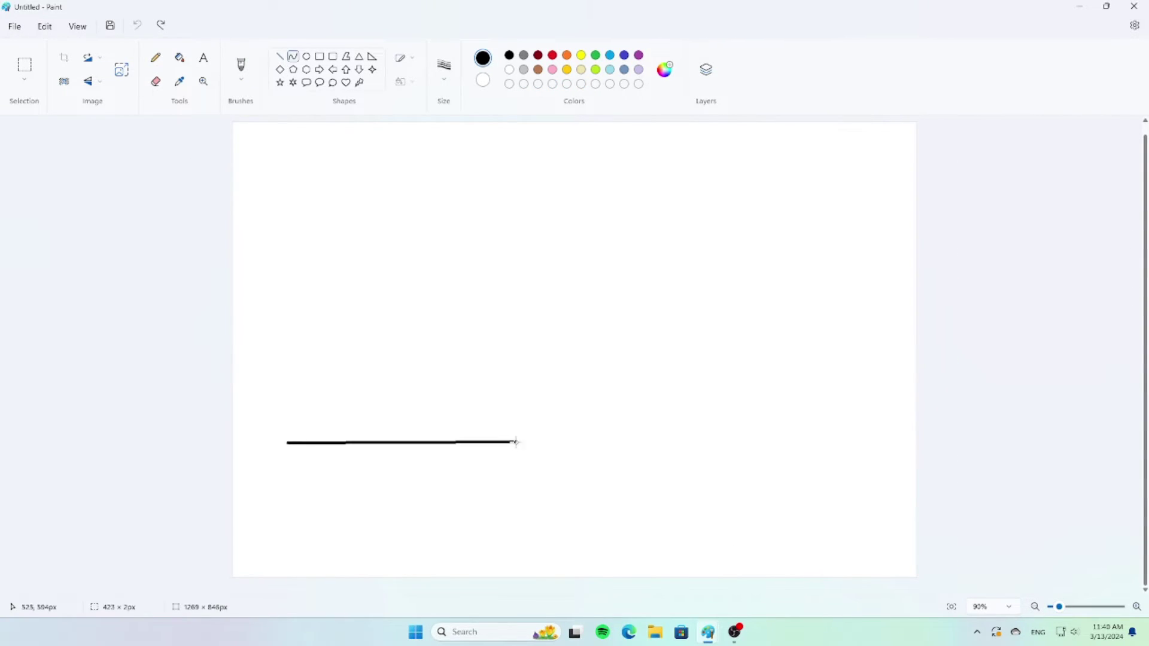
- Outline a boat hull about 438 px long with curves in the lower left of the blank canvas and fill it with black
{"action": "left_click_drag", "start_coordinate": [515, 441], "coordinate": [524, 446]}
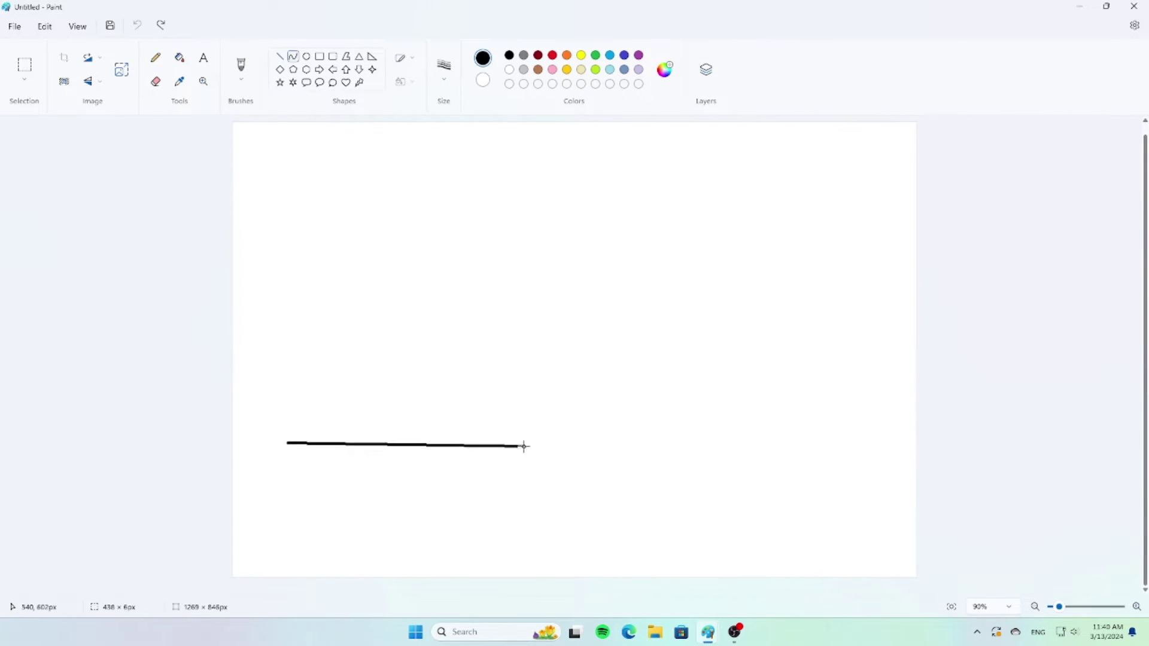
{"action": "mouse_move", "coordinate": [302, 446]}
{"action": "left_mouse_down"}
{"action": "mouse_move", "coordinate": [448, 446]}
{"action": "mouse_move", "coordinate": [287, 449]}
{"action": "mouse_move", "coordinate": [312, 483]}
{"action": "mouse_move", "coordinate": [304, 487]}
{"action": "mouse_move", "coordinate": [489, 490]}
{"action": "left_mouse_up"}
{"action": "left_click", "coordinate": [466, 491]}
{"action": "left_click_drag", "start_coordinate": [383, 494], "coordinate": [464, 501]}
{"action": "mouse_move", "coordinate": [518, 446]}
{"action": "left_mouse_down"}
{"action": "mouse_move", "coordinate": [488, 489]}
{"action": "mouse_move", "coordinate": [505, 458]}
{"action": "left_mouse_up"}
{"action": "left_click", "coordinate": [180, 57]}
{"action": "left_click", "coordinate": [389, 469]}
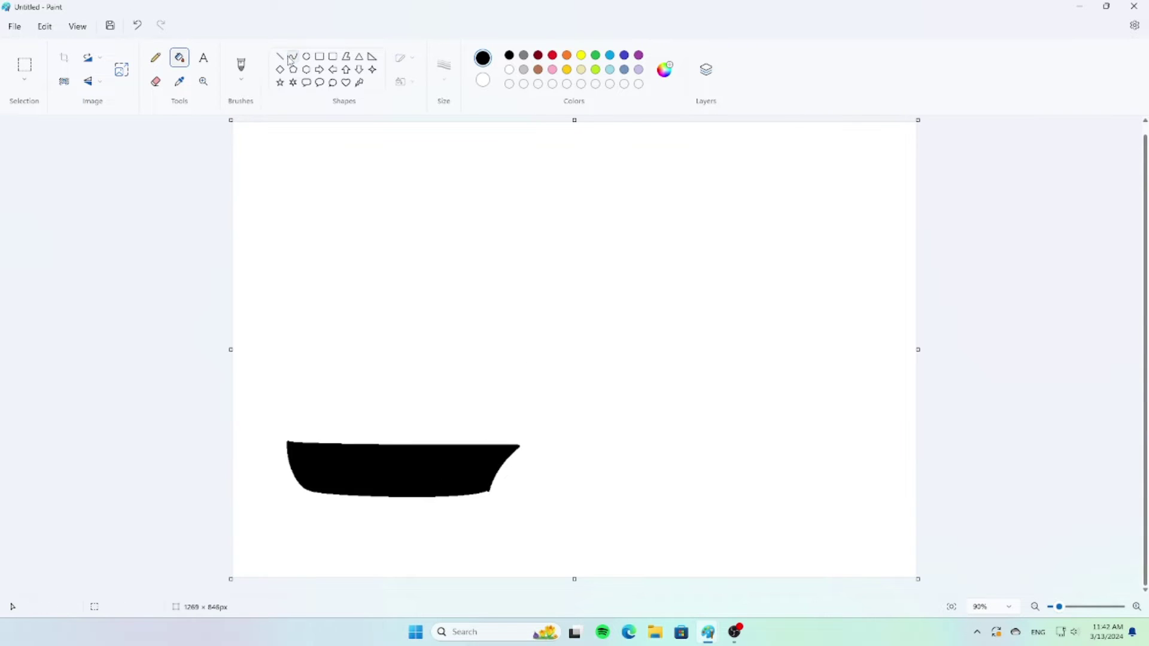
- Draw a vertical mast line about 326 px tall on the hull and a slightly shorter parallel line close to its left
{"action": "left_click", "coordinate": [279, 56]}
{"action": "mouse_move", "coordinate": [706, 630]}
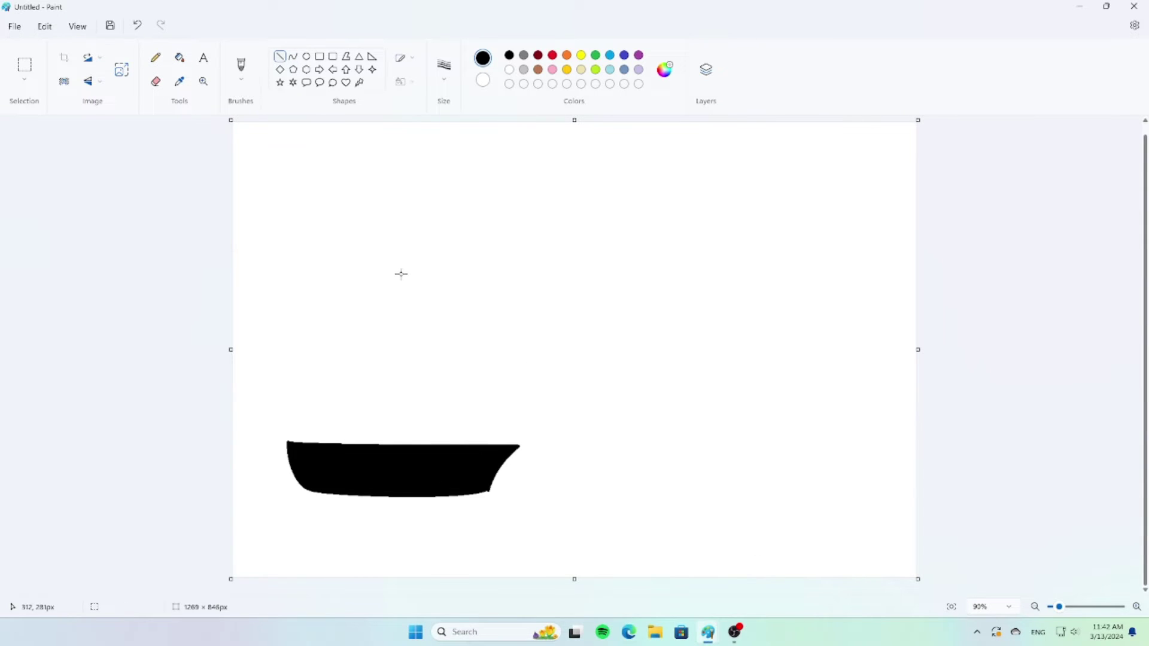
{"action": "left_click_drag", "start_coordinate": [417, 282], "coordinate": [417, 457]}
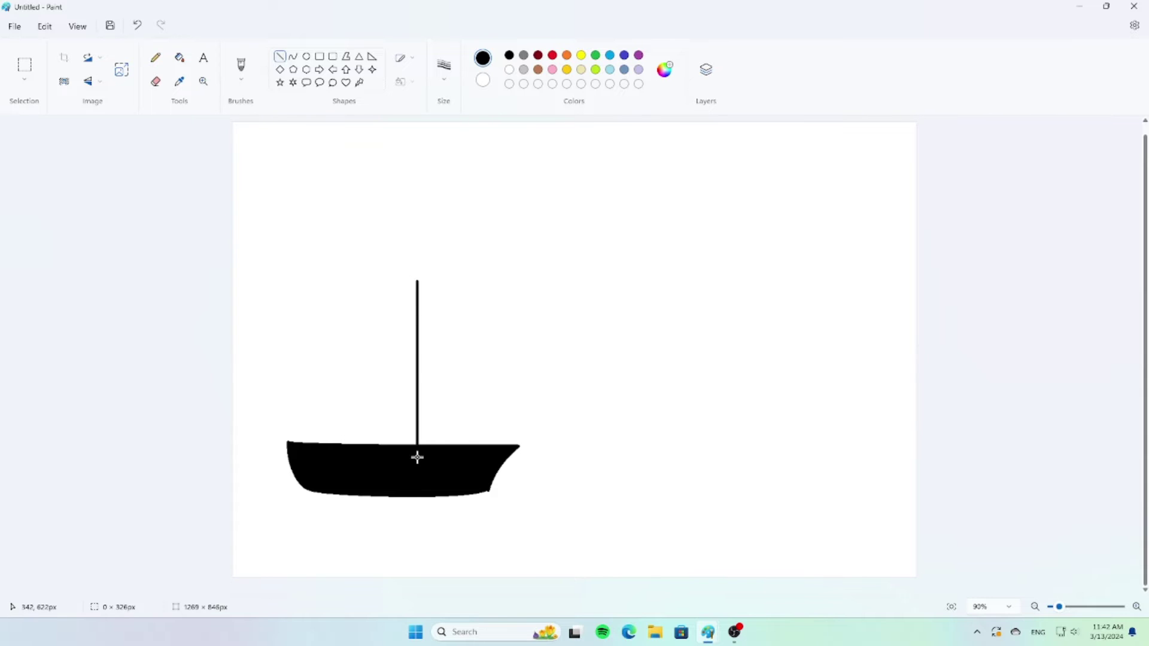
{"action": "left_click_drag", "start_coordinate": [418, 359], "coordinate": [413, 350]}
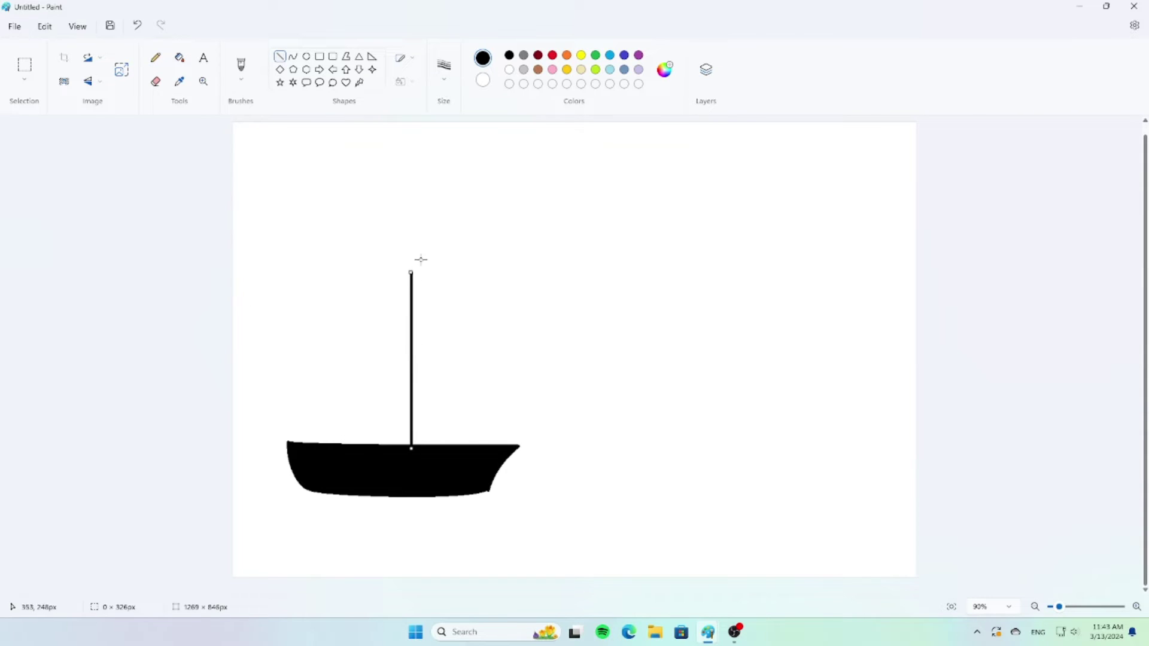
{"action": "mouse_move", "coordinate": [404, 306]}
{"action": "left_mouse_down"}
{"action": "mouse_move", "coordinate": [393, 431]}
{"action": "mouse_move", "coordinate": [405, 456]}
{"action": "left_mouse_up"}
- Outline the left sail with a bowed curve from the masthead and a slightly sagging lower edge back to the mast
{"action": "left_click", "coordinate": [293, 56]}
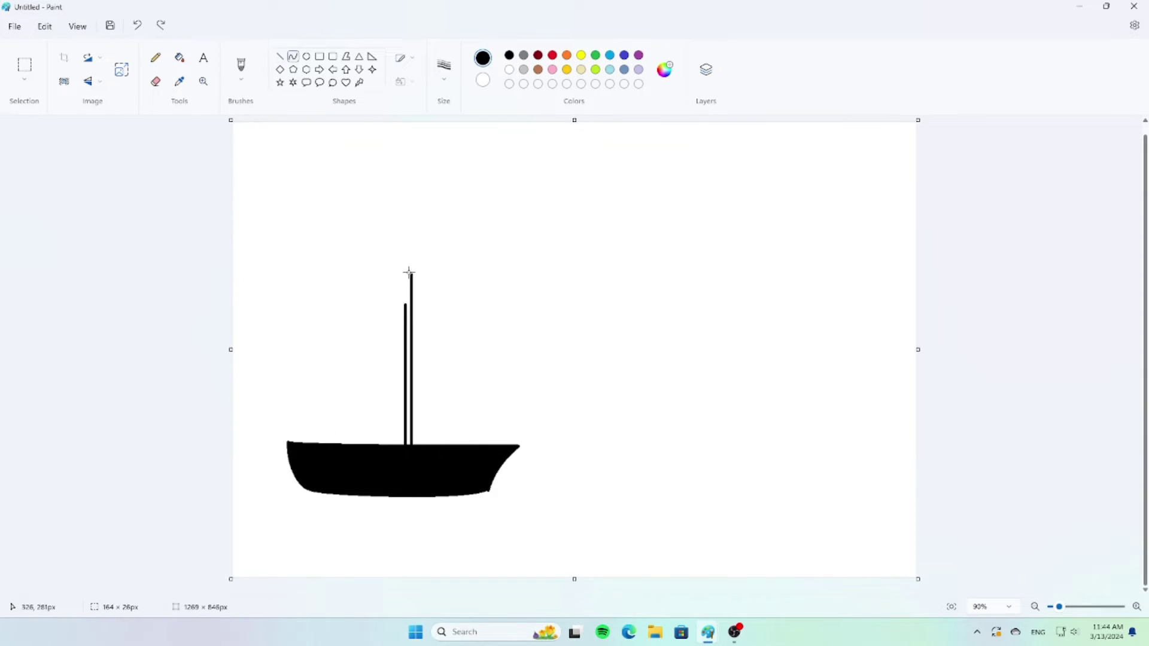
{"action": "left_click_drag", "start_coordinate": [411, 273], "coordinate": [333, 392]}
{"action": "mouse_move", "coordinate": [381, 345]}
{"action": "left_mouse_down"}
{"action": "mouse_move", "coordinate": [361, 391]}
{"action": "mouse_move", "coordinate": [367, 375]}
{"action": "mouse_move", "coordinate": [411, 394]}
{"action": "left_mouse_up"}
{"action": "left_click_drag", "start_coordinate": [381, 394], "coordinate": [387, 392]}
{"action": "left_click", "coordinate": [205, 132]}
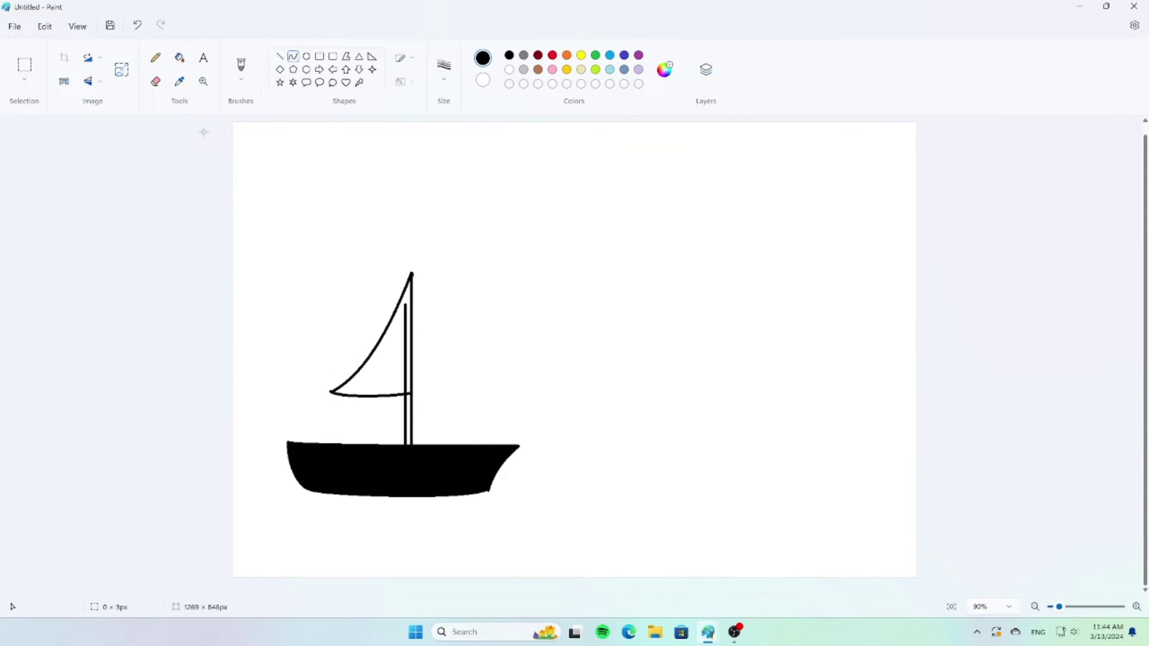
- Outline the larger right sail with an outward-bulging outer curve, a bowed inner curve and a lower edge crossing the mast
{"action": "left_click_drag", "start_coordinate": [412, 304], "coordinate": [489, 422]}
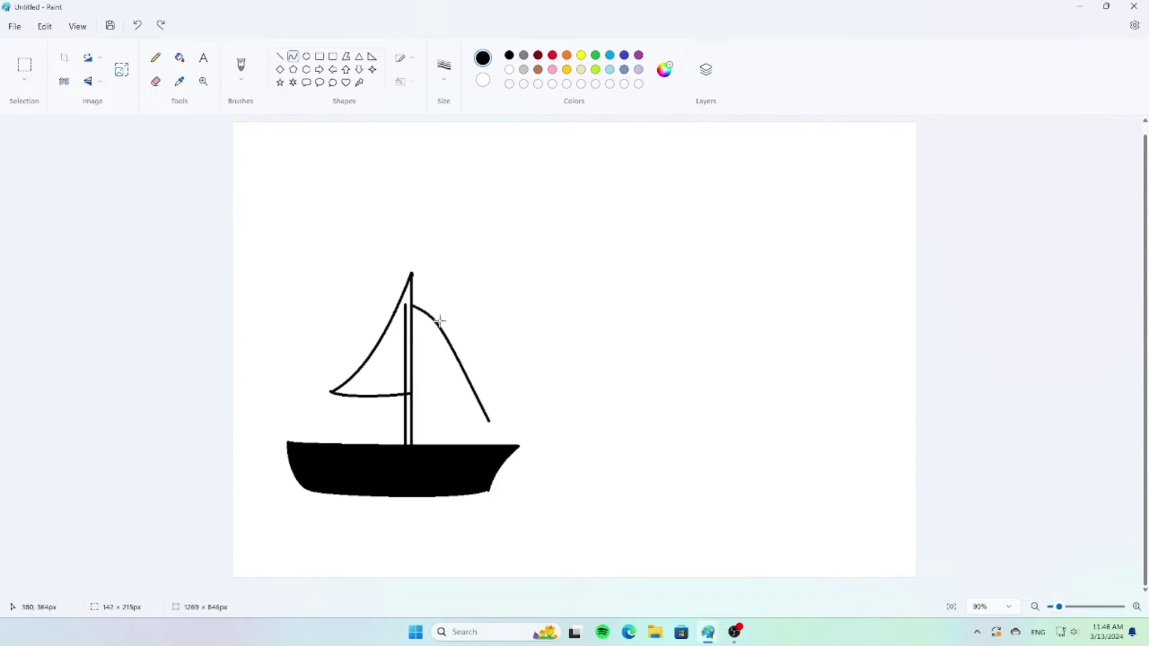
{"action": "left_click_drag", "start_coordinate": [438, 321], "coordinate": [486, 362]}
{"action": "left_click_drag", "start_coordinate": [491, 363], "coordinate": [495, 363]}
{"action": "left_click", "coordinate": [410, 305]}
{"action": "left_click_drag", "start_coordinate": [412, 310], "coordinate": [381, 425]}
{"action": "mouse_move", "coordinate": [399, 363]}
{"action": "left_mouse_down"}
{"action": "mouse_move", "coordinate": [447, 367]}
{"action": "mouse_move", "coordinate": [430, 404]}
{"action": "mouse_move", "coordinate": [495, 423]}
{"action": "mouse_move", "coordinate": [446, 430]}
{"action": "mouse_move", "coordinate": [467, 426]}
{"action": "left_mouse_up"}
{"action": "left_click", "coordinate": [379, 310]}
- Fill both sails and the gaps between the mast lines with black
{"action": "left_click", "coordinate": [179, 57]}
{"action": "left_click", "coordinate": [386, 371]}
{"action": "left_click", "coordinate": [450, 401]}
{"action": "left_click", "coordinate": [409, 420]}
{"action": "left_click", "coordinate": [409, 402]}
{"action": "left_click", "coordinate": [400, 421]}
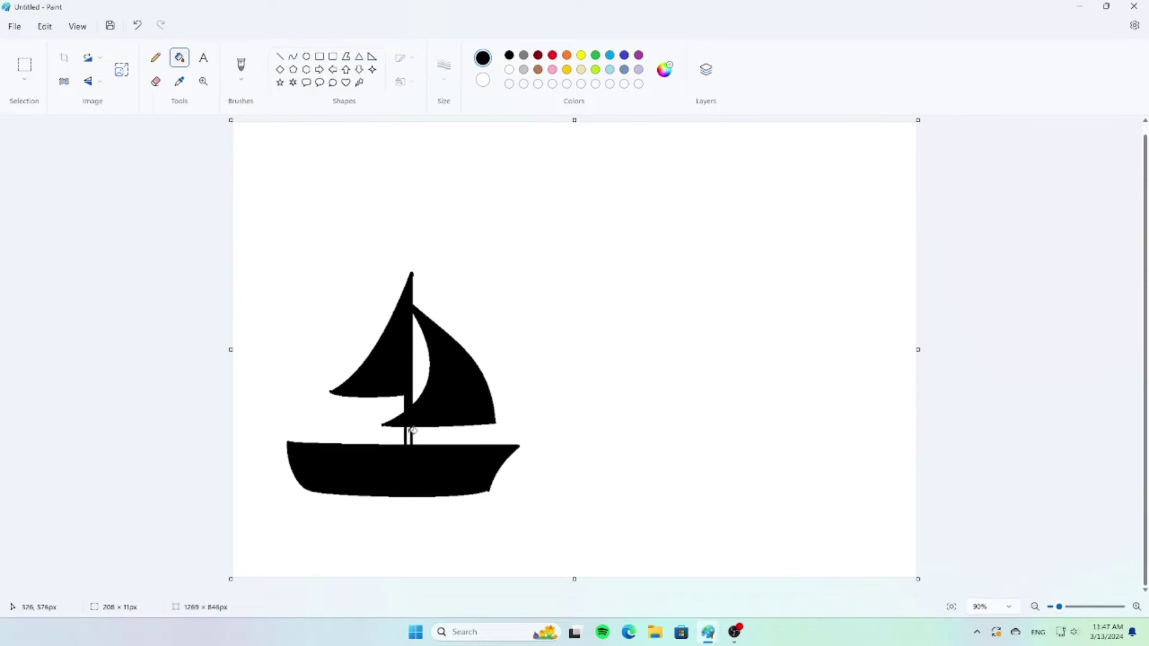
- Set the second colour to black and draw small round passenger heads above the boat's stern
{"action": "left_click", "coordinate": [307, 56]}
{"action": "left_click", "coordinate": [482, 80]}
{"action": "left_click", "coordinate": [509, 55]}
{"action": "mouse_move", "coordinate": [332, 418]}
{"action": "left_mouse_down"}
{"action": "mouse_move", "coordinate": [344, 430]}
{"action": "mouse_move", "coordinate": [316, 432]}
{"action": "mouse_move", "coordinate": [346, 449]}
{"action": "mouse_move", "coordinate": [304, 449]}
{"action": "mouse_move", "coordinate": [315, 438]}
{"action": "mouse_move", "coordinate": [318, 456]}
{"action": "left_mouse_up"}
- Draw the two passengers' bodies with curves below their heads, undo the misplaced strokes and fill the bodies with black
{"action": "left_click", "coordinate": [293, 56]}
{"action": "left_click", "coordinate": [137, 25]}
{"action": "left_click", "coordinate": [339, 440]}
{"action": "left_click", "coordinate": [341, 438]}
{"action": "left_click", "coordinate": [334, 470]}
{"action": "left_click", "coordinate": [339, 470]}
{"action": "left_click", "coordinate": [137, 26]}
{"action": "left_click", "coordinate": [179, 58]}
{"action": "left_click", "coordinate": [312, 440]}
{"action": "left_click", "coordinate": [338, 440]}
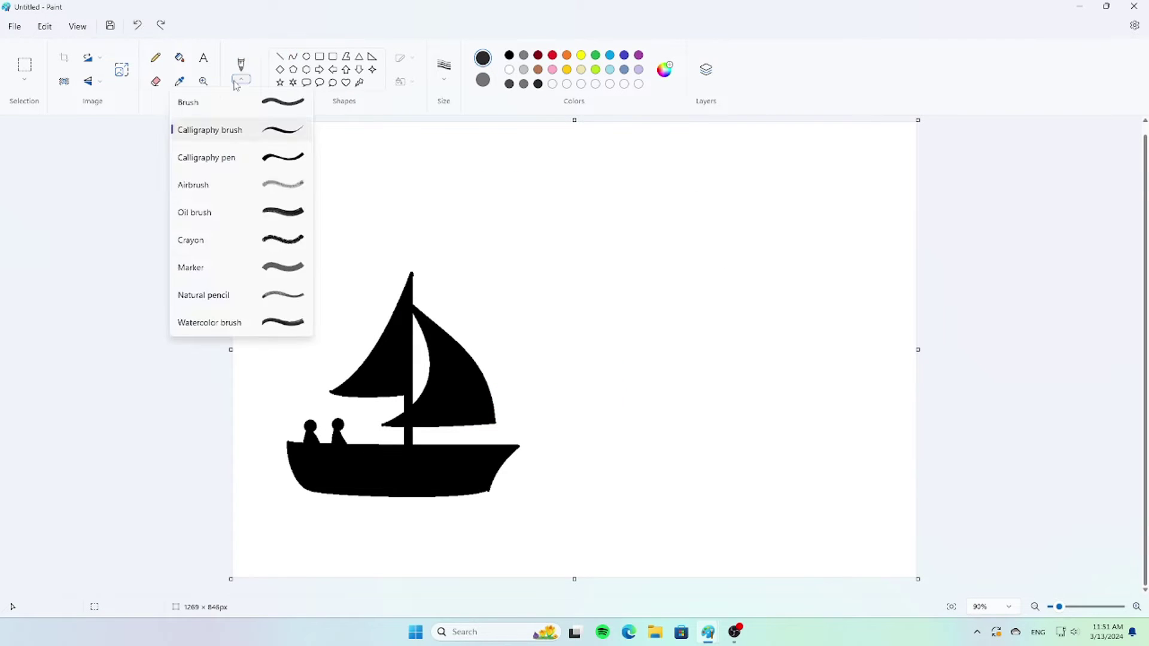
- Shade the hull with dark grey natural pencil strokes that follow its length, undoing the unwanted ones
{"action": "left_click", "coordinate": [239, 295]}
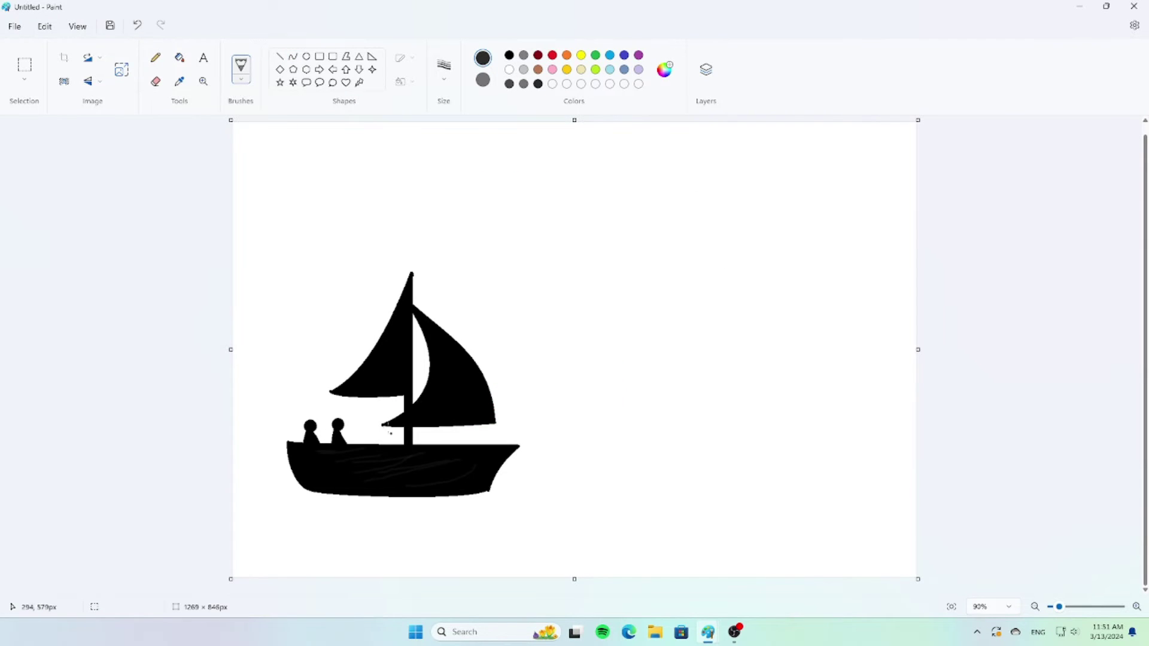
{"action": "mouse_move", "coordinate": [299, 447]}
{"action": "left_mouse_down"}
{"action": "mouse_move", "coordinate": [404, 454]}
{"action": "mouse_move", "coordinate": [323, 470]}
{"action": "mouse_move", "coordinate": [364, 480]}
{"action": "mouse_move", "coordinate": [367, 458]}
{"action": "left_mouse_up"}
{"action": "left_click", "coordinate": [141, 25]}
{"action": "left_click_drag", "start_coordinate": [326, 466], "coordinate": [400, 478]}
{"action": "left_click", "coordinate": [138, 25]}
{"action": "mouse_move", "coordinate": [324, 483]}
{"action": "left_mouse_down"}
{"action": "mouse_move", "coordinate": [389, 491]}
{"action": "mouse_move", "coordinate": [350, 490]}
{"action": "mouse_move", "coordinate": [470, 478]}
{"action": "mouse_move", "coordinate": [492, 450]}
{"action": "mouse_move", "coordinate": [495, 465]}
{"action": "left_mouse_up"}
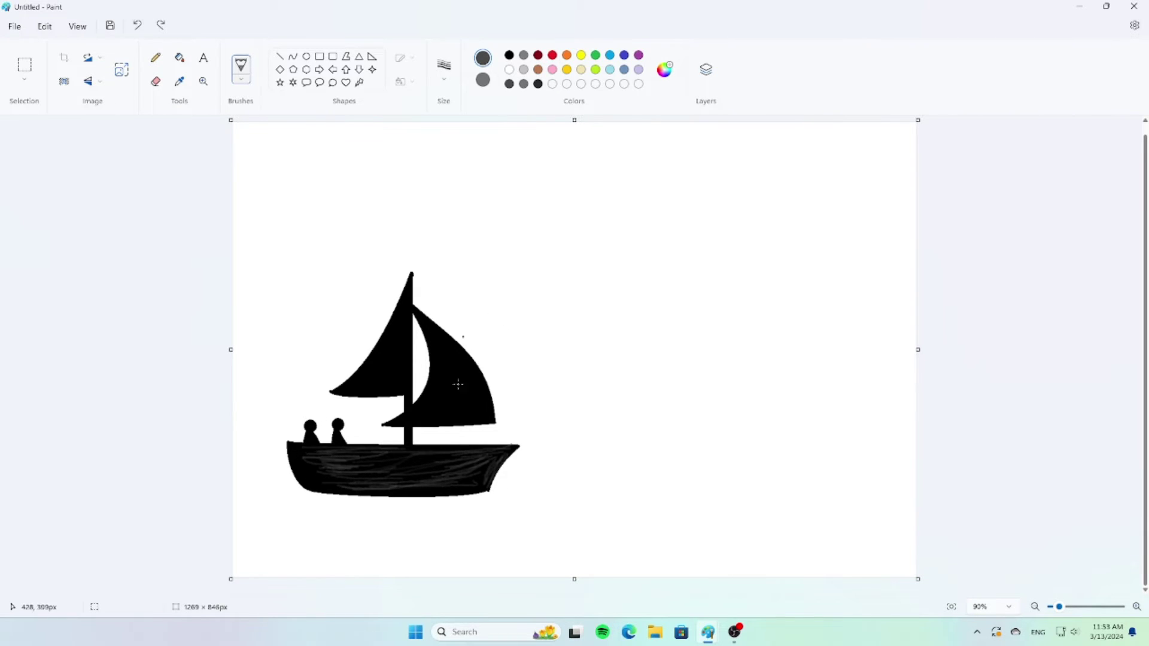
- Shade the inner part of the right sail and the outer edge of the left sail with dark grey pencil strokes
{"action": "scroll", "coordinate": [441, 358], "scroll_direction": "up", "scroll_amount": 2}
{"action": "mouse_move", "coordinate": [419, 359]}
{"action": "left_mouse_down"}
{"action": "mouse_move", "coordinate": [413, 389]}
{"action": "mouse_move", "coordinate": [395, 368]}
{"action": "mouse_move", "coordinate": [430, 411]}
{"action": "mouse_move", "coordinate": [377, 432]}
{"action": "left_mouse_up"}
{"action": "left_click_drag", "start_coordinate": [402, 373], "coordinate": [412, 426]}
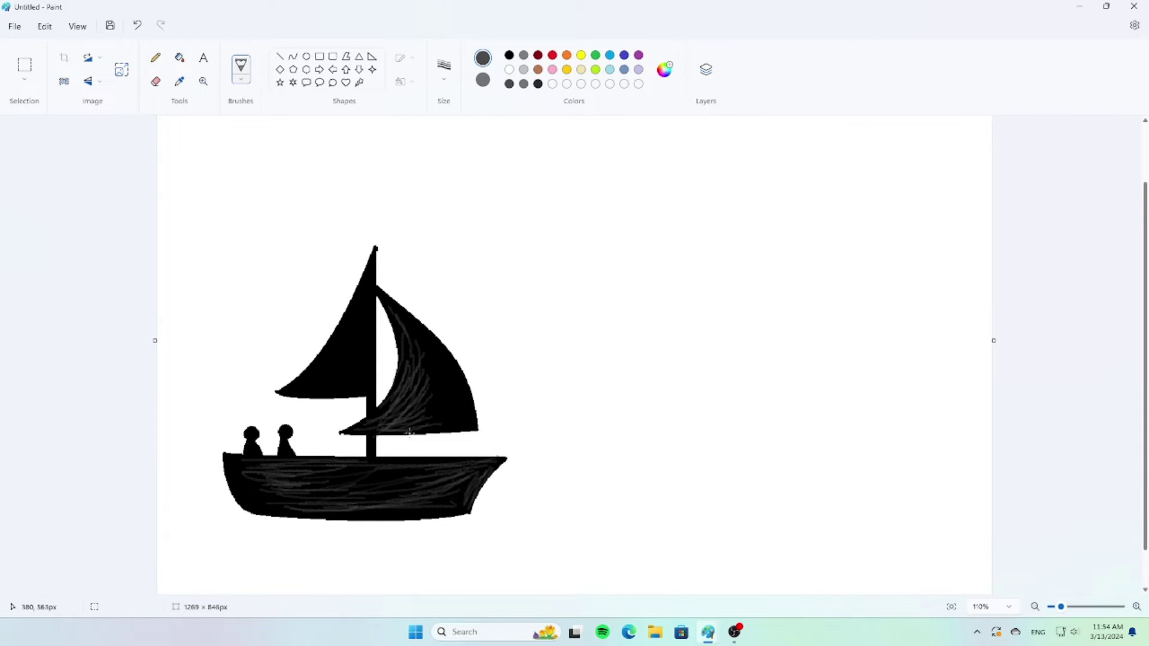
{"action": "left_click_drag", "start_coordinate": [368, 273], "coordinate": [302, 385]}
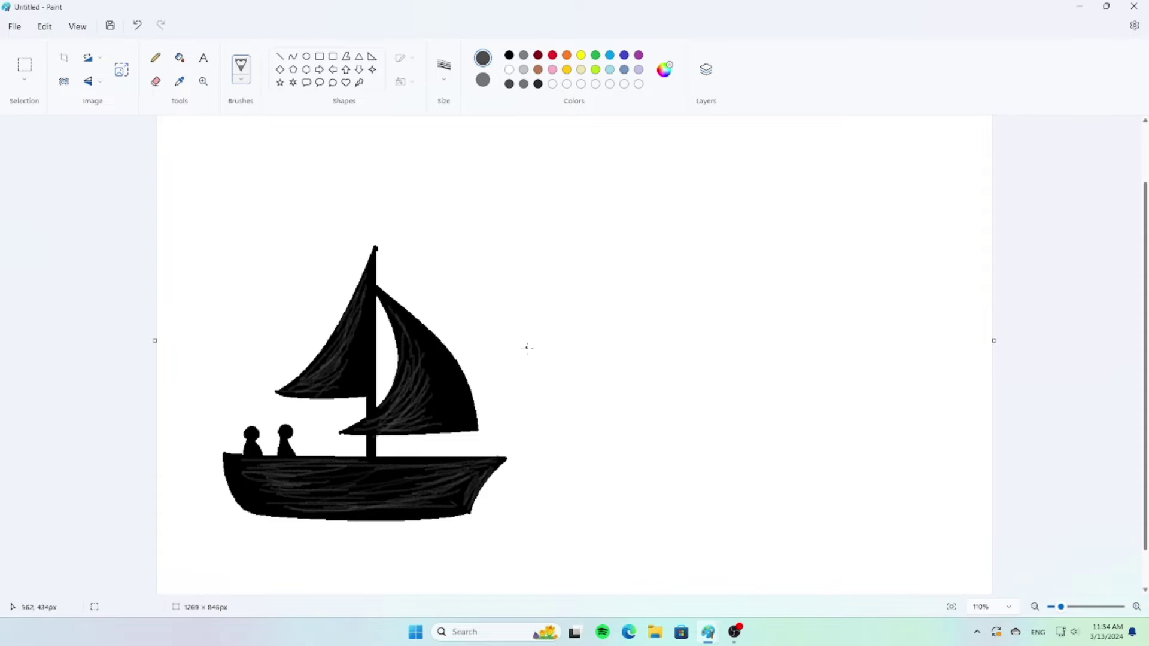
{"action": "left_click", "coordinate": [1035, 607]}
{"action": "left_click", "coordinate": [1036, 607]}
{"action": "left_click", "coordinate": [137, 25]}
{"action": "left_click_drag", "start_coordinate": [1145, 322], "coordinate": [1147, 289]}
{"action": "left_click", "coordinate": [1061, 607]}
{"action": "left_click", "coordinate": [1036, 607]}
- Draw a black arched mound about 309 px wide in the lower right corner of the canvas and fill it with black
{"action": "left_click", "coordinate": [292, 57]}
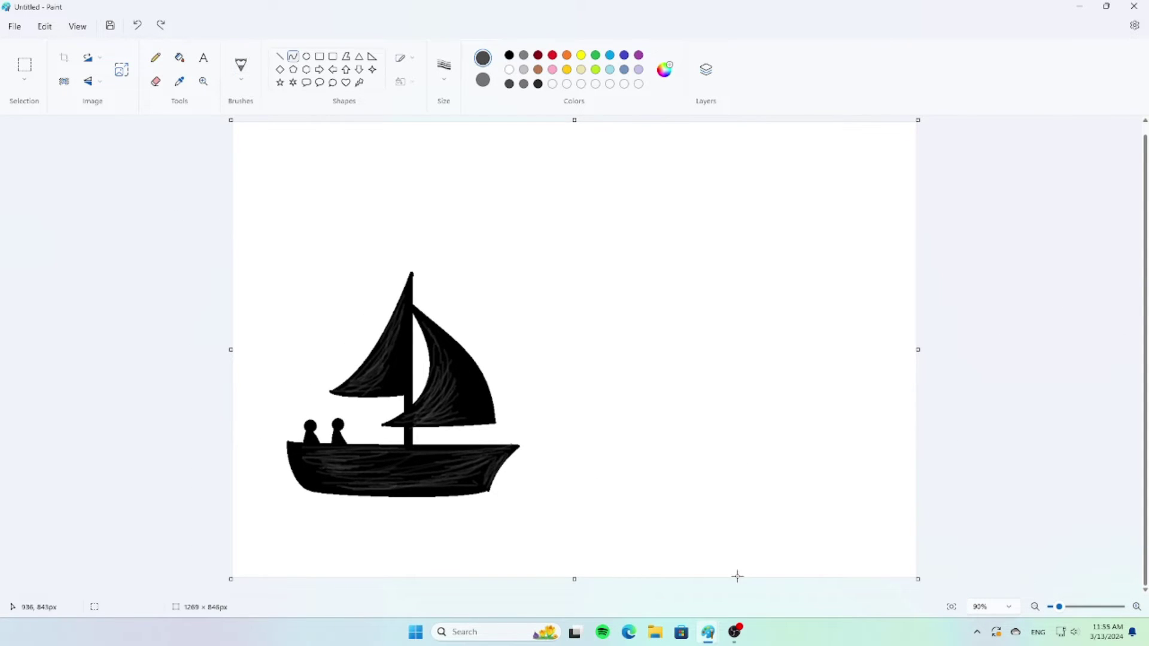
{"action": "left_click", "coordinate": [509, 55]}
{"action": "left_click_drag", "start_coordinate": [736, 577], "coordinate": [910, 577]}
{"action": "left_click_drag", "start_coordinate": [847, 553], "coordinate": [851, 513]}
{"action": "left_click", "coordinate": [849, 516]}
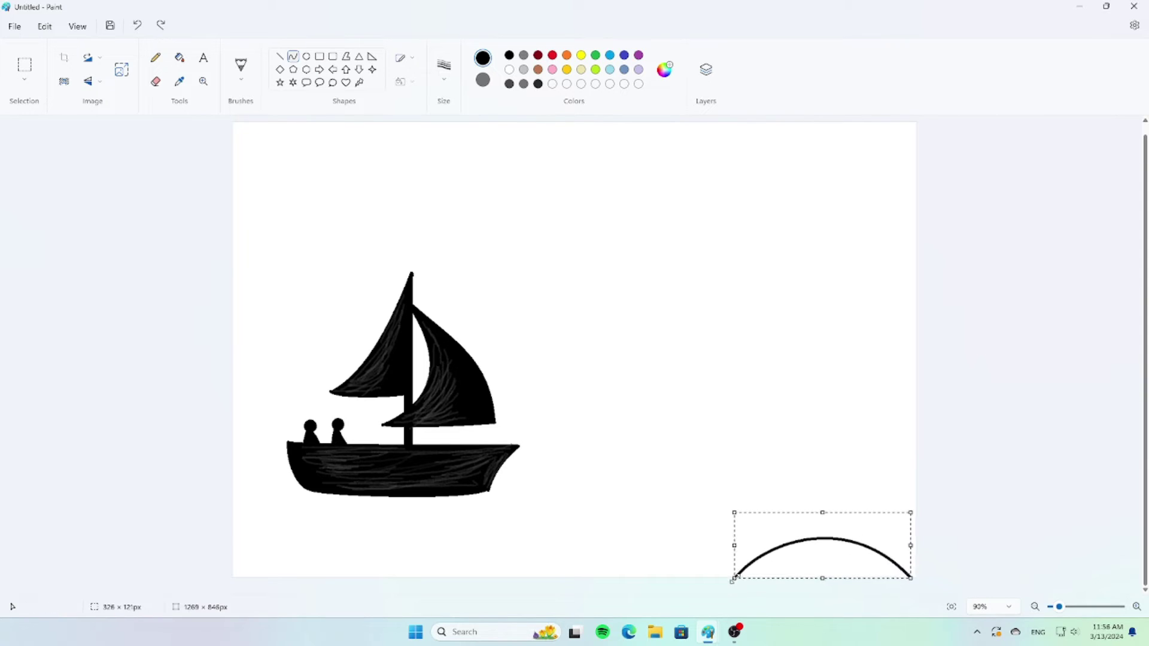
{"action": "left_click_drag", "start_coordinate": [734, 578], "coordinate": [757, 580]}
{"action": "left_click_drag", "start_coordinate": [911, 580], "coordinate": [923, 581]}
{"action": "left_click", "coordinate": [179, 58]}
{"action": "left_click", "coordinate": [846, 566]}
- Draw the outer edge of a tall palm trunk as a black curve rising from the mound and leaning up to the left
{"action": "left_click", "coordinate": [293, 57]}
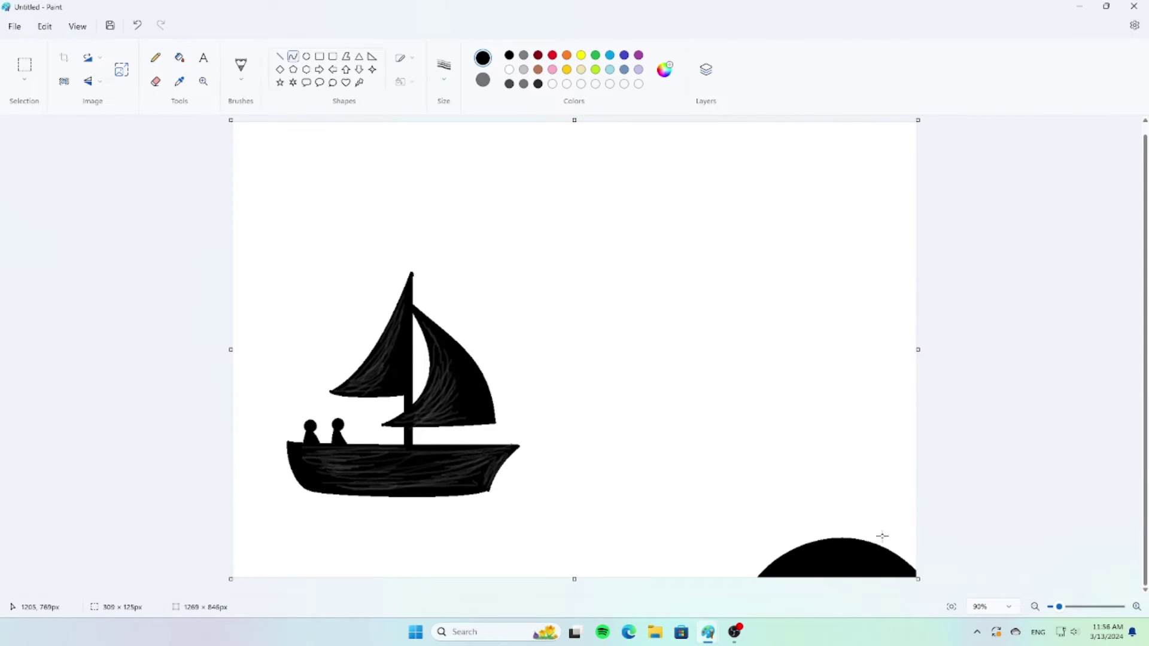
{"action": "mouse_move", "coordinate": [878, 544]}
{"action": "left_mouse_down"}
{"action": "mouse_move", "coordinate": [811, 241]}
{"action": "mouse_move", "coordinate": [818, 259]}
{"action": "mouse_move", "coordinate": [799, 251]}
{"action": "left_mouse_up"}
{"action": "left_click_drag", "start_coordinate": [864, 458], "coordinate": [925, 457]}
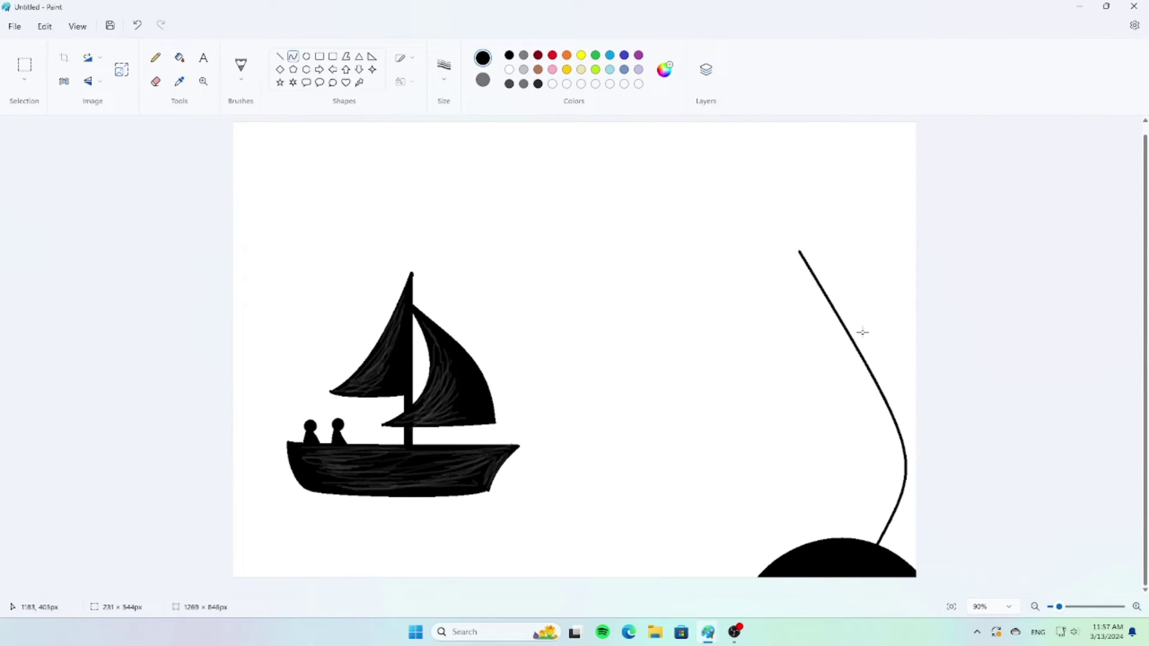
{"action": "left_click_drag", "start_coordinate": [862, 332], "coordinate": [916, 330]}
{"action": "left_click", "coordinate": [759, 279]}
- Draw the tall trunk's inner edge as a second curve, narrowing towards the first one at the tip
{"action": "left_click_drag", "start_coordinate": [796, 259], "coordinate": [858, 543]}
{"action": "mouse_move", "coordinate": [857, 327]}
{"action": "left_mouse_down"}
{"action": "mouse_move", "coordinate": [860, 313]}
{"action": "mouse_move", "coordinate": [921, 375]}
{"action": "mouse_move", "coordinate": [890, 441]}
{"action": "left_mouse_up"}
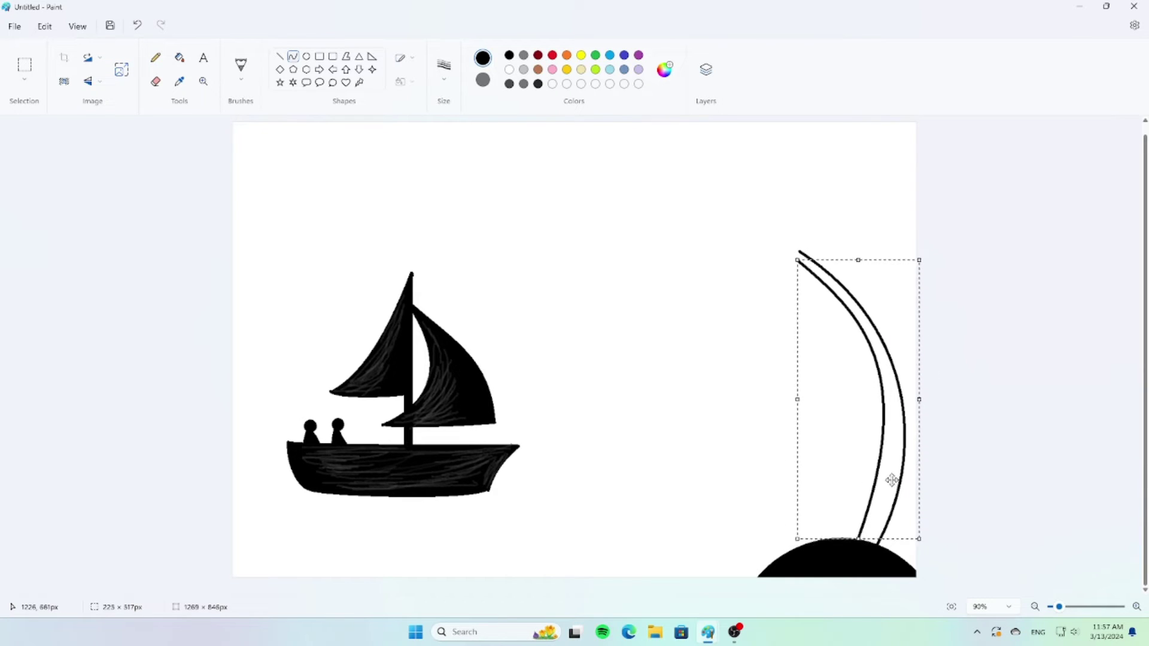
{"action": "left_click_drag", "start_coordinate": [892, 479], "coordinate": [884, 488]}
{"action": "left_click_drag", "start_coordinate": [798, 265], "coordinate": [796, 257]}
{"action": "left_click", "coordinate": [819, 546]}
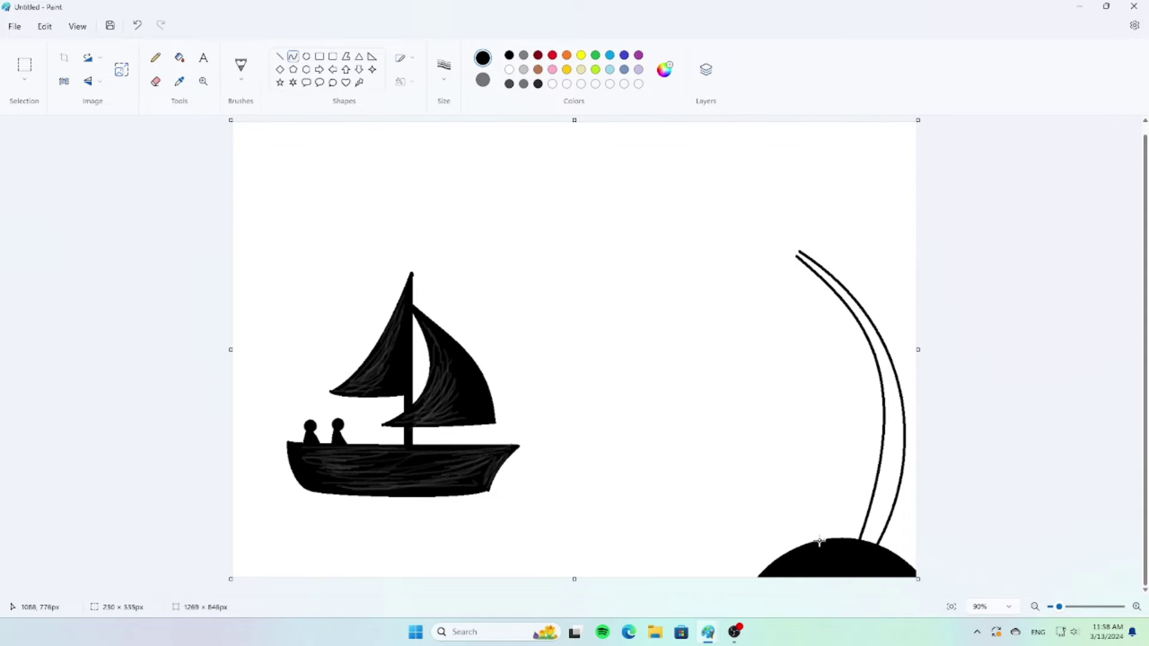
- Draw a short palm trunk with two left-leaning curves on the mound, left of the tall trunk
{"action": "mouse_move", "coordinate": [840, 538]}
{"action": "left_mouse_down"}
{"action": "mouse_move", "coordinate": [791, 458]}
{"action": "mouse_move", "coordinate": [773, 457]}
{"action": "left_mouse_up"}
{"action": "left_click_drag", "start_coordinate": [831, 504], "coordinate": [842, 504]}
{"action": "left_click_drag", "start_coordinate": [784, 462], "coordinate": [774, 444]}
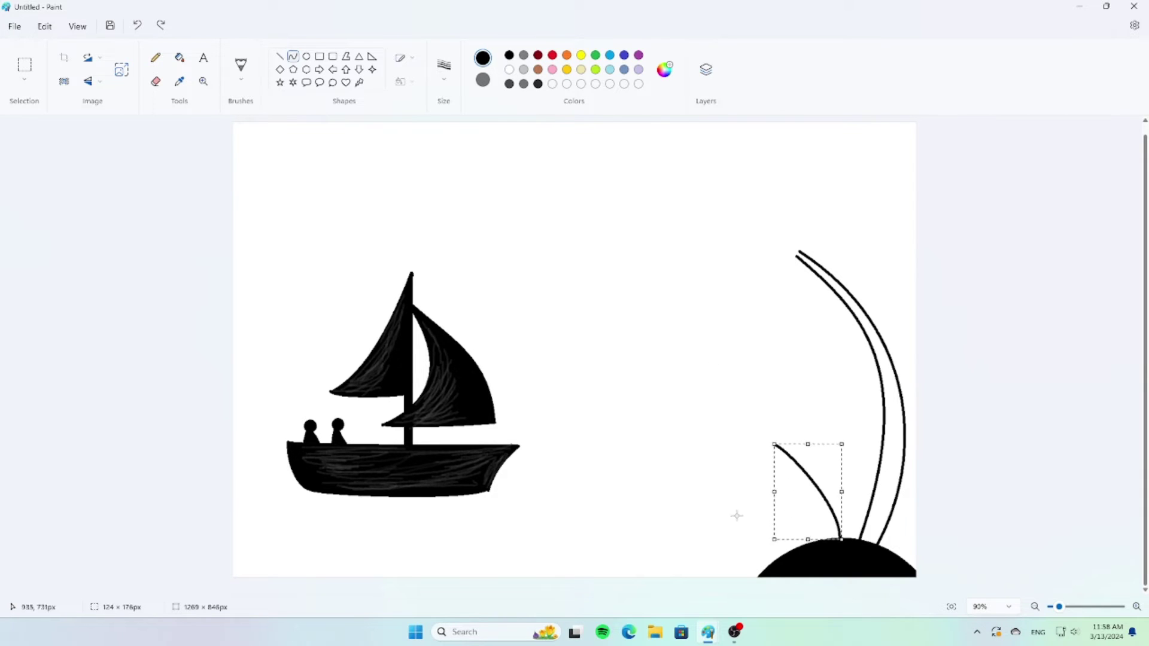
{"action": "left_click", "coordinate": [736, 516]}
{"action": "left_click_drag", "start_coordinate": [818, 540], "coordinate": [767, 448]}
{"action": "left_click_drag", "start_coordinate": [804, 510], "coordinate": [817, 507]}
{"action": "mouse_move", "coordinate": [783, 467]}
{"action": "left_mouse_down"}
{"action": "mouse_move", "coordinate": [795, 458]}
{"action": "mouse_move", "coordinate": [793, 470]}
{"action": "left_mouse_up"}
{"action": "left_click", "coordinate": [872, 357]}
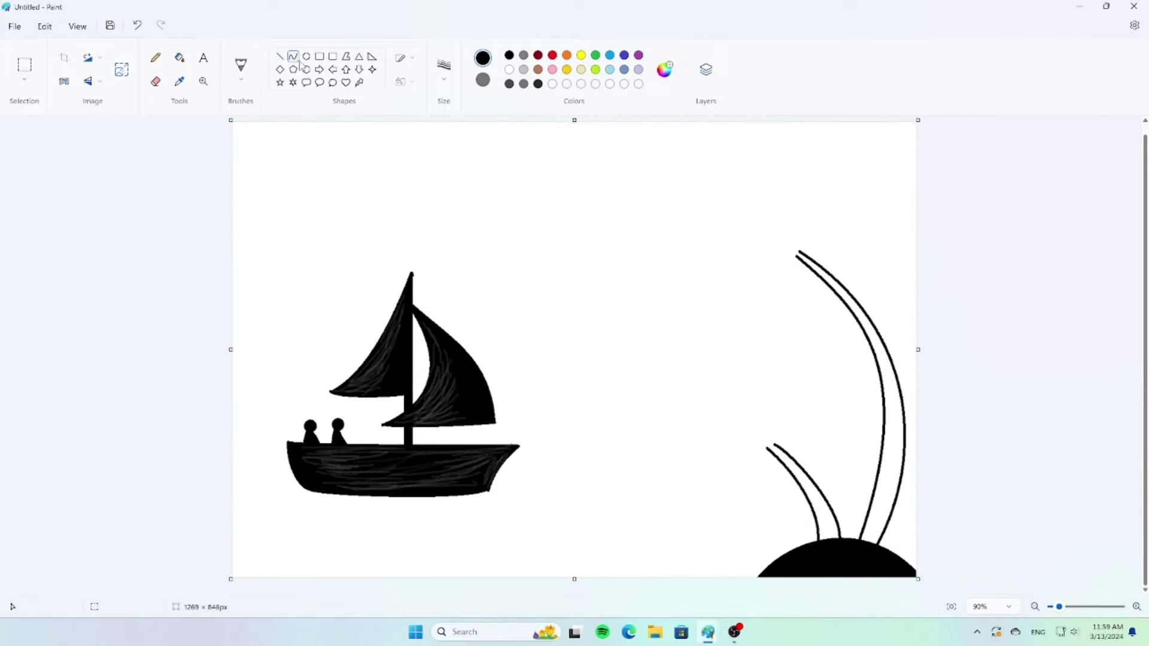
- Draw a black feathery palm frond above the tall trunk's tip from a curved midrib and short straight strokes
{"action": "mouse_move", "coordinate": [791, 242]}
{"action": "left_mouse_down"}
{"action": "mouse_move", "coordinate": [857, 213]}
{"action": "mouse_move", "coordinate": [839, 219]}
{"action": "left_mouse_up"}
{"action": "left_click_drag", "start_coordinate": [808, 232], "coordinate": [849, 214]}
{"action": "left_click", "coordinate": [862, 195]}
{"action": "left_click", "coordinate": [279, 56]}
{"action": "left_click_drag", "start_coordinate": [790, 242], "coordinate": [808, 239]}
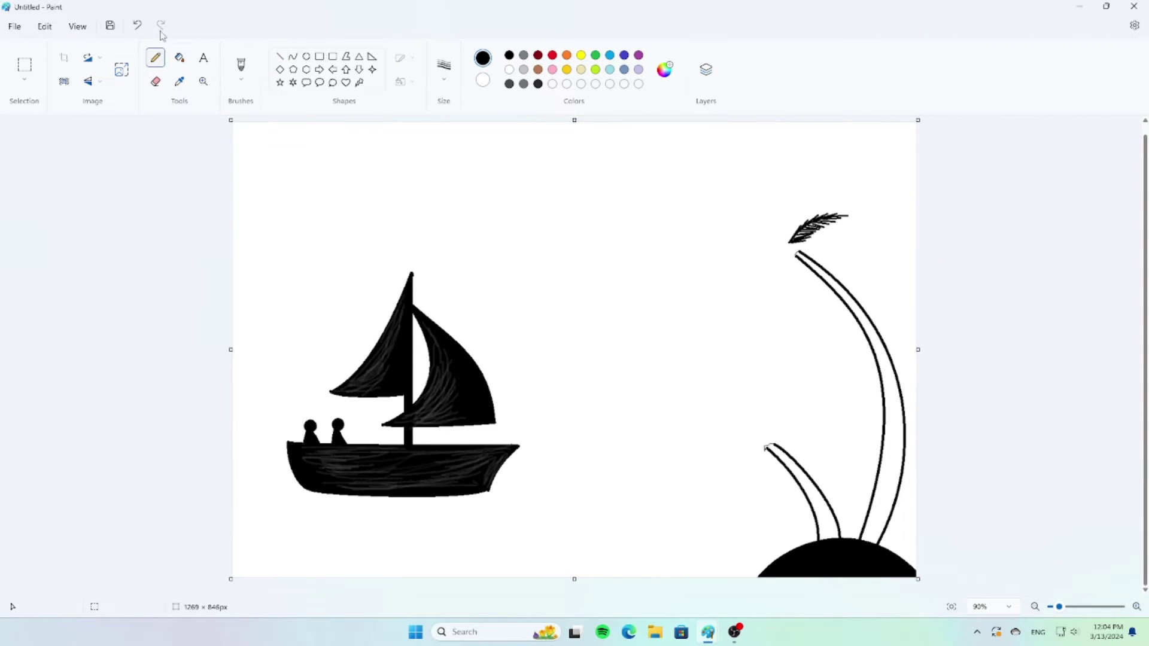
- Fill both palm trunks with black and draw a second, steeper feathery frond above and left of the first
{"action": "left_click", "coordinate": [179, 57]}
{"action": "left_click", "coordinate": [802, 496]}
{"action": "left_click", "coordinate": [884, 395]}
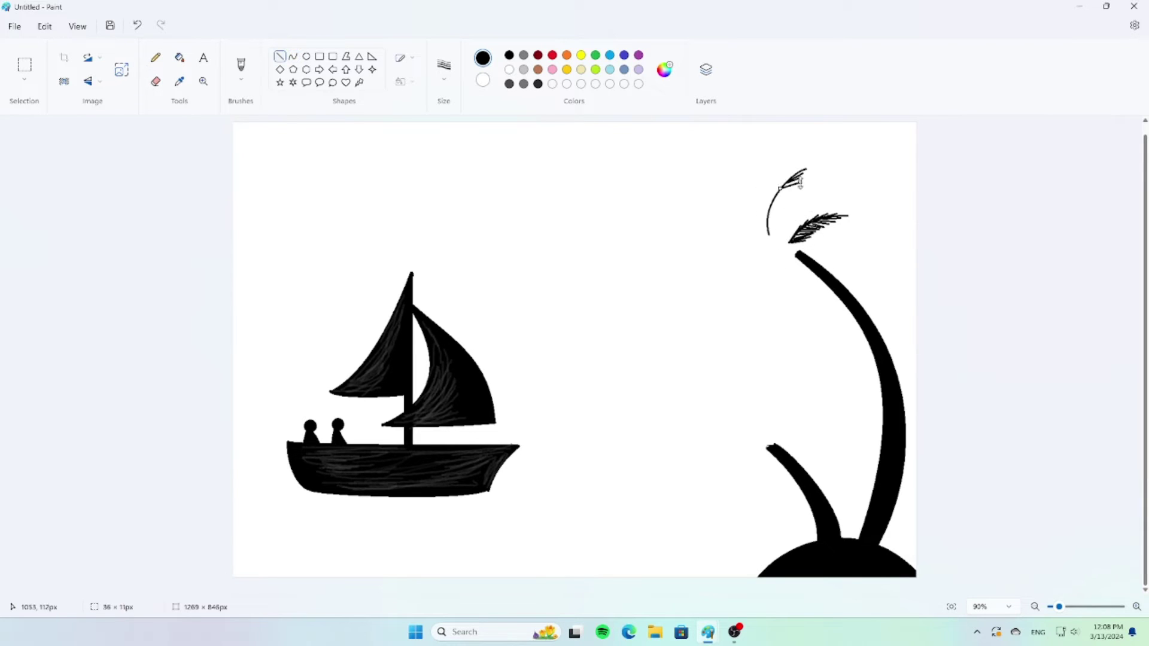
{"action": "left_click_drag", "start_coordinate": [768, 234], "coordinate": [769, 219]}
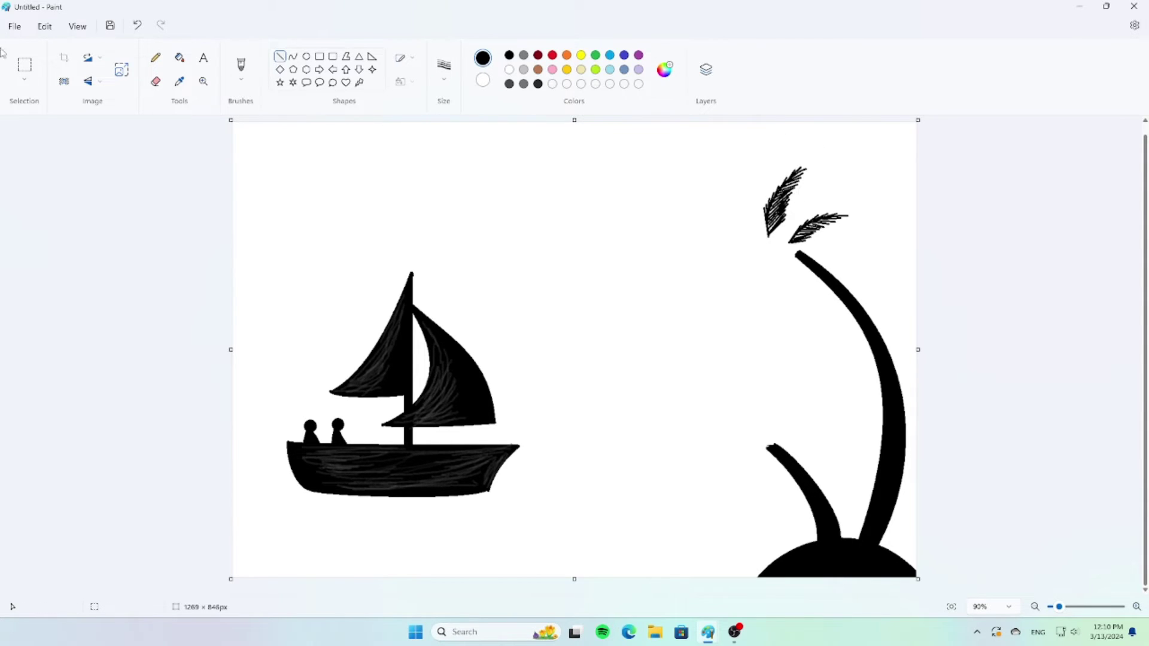
- Outline the steeper upper frond with a free-form selection and copy it
{"action": "left_click", "coordinate": [23, 65]}
{"action": "mouse_move", "coordinate": [808, 161]}
{"action": "left_mouse_down"}
{"action": "mouse_move", "coordinate": [740, 219]}
{"action": "mouse_move", "coordinate": [799, 151]}
{"action": "left_mouse_up"}
{"action": "left_click", "coordinate": [24, 78]}
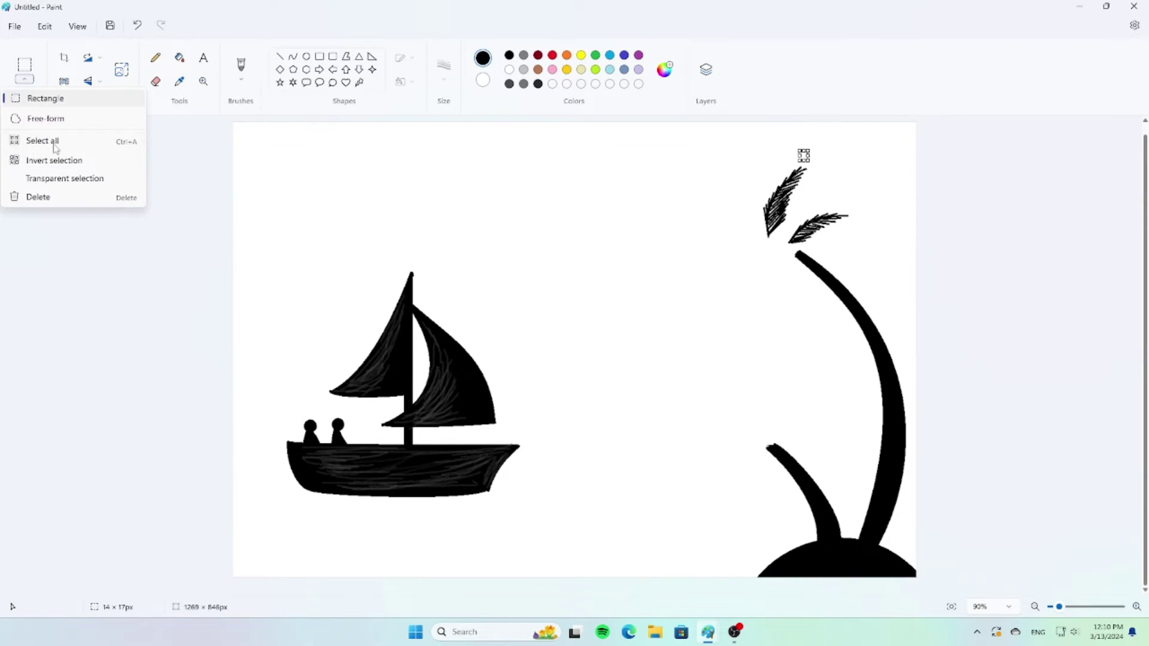
{"action": "left_click", "coordinate": [19, 142]}
{"action": "left_click_drag", "start_coordinate": [788, 235], "coordinate": [808, 161]}
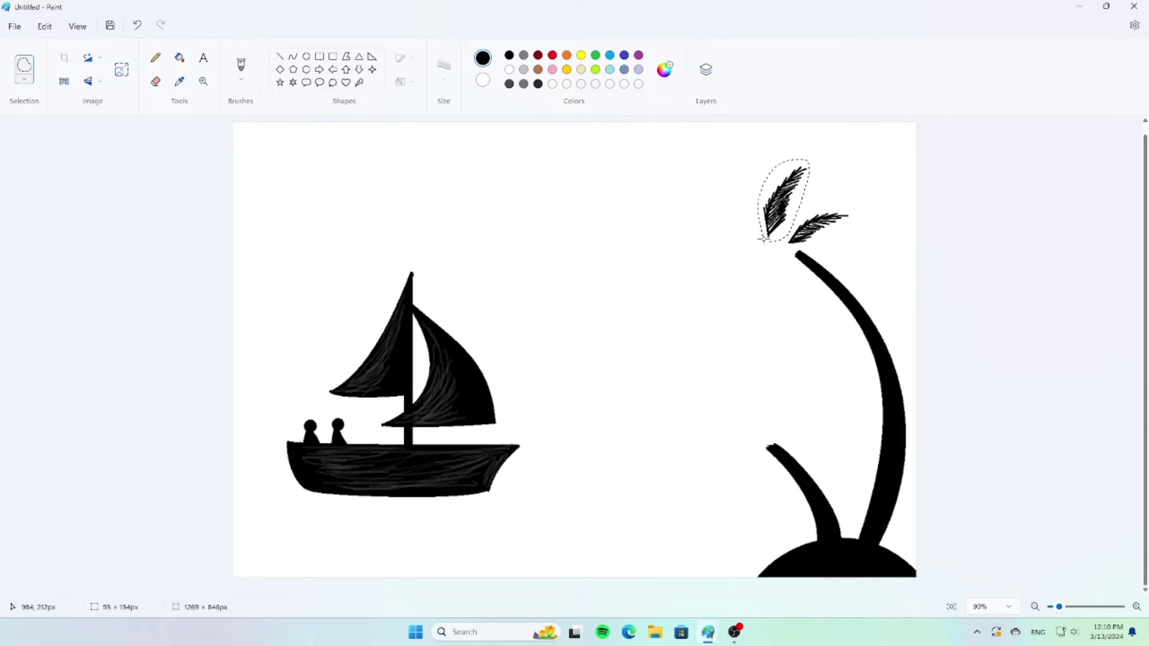
{"action": "left_click_drag", "start_coordinate": [764, 239], "coordinate": [764, 240]}
{"action": "right_click", "coordinate": [801, 198]}
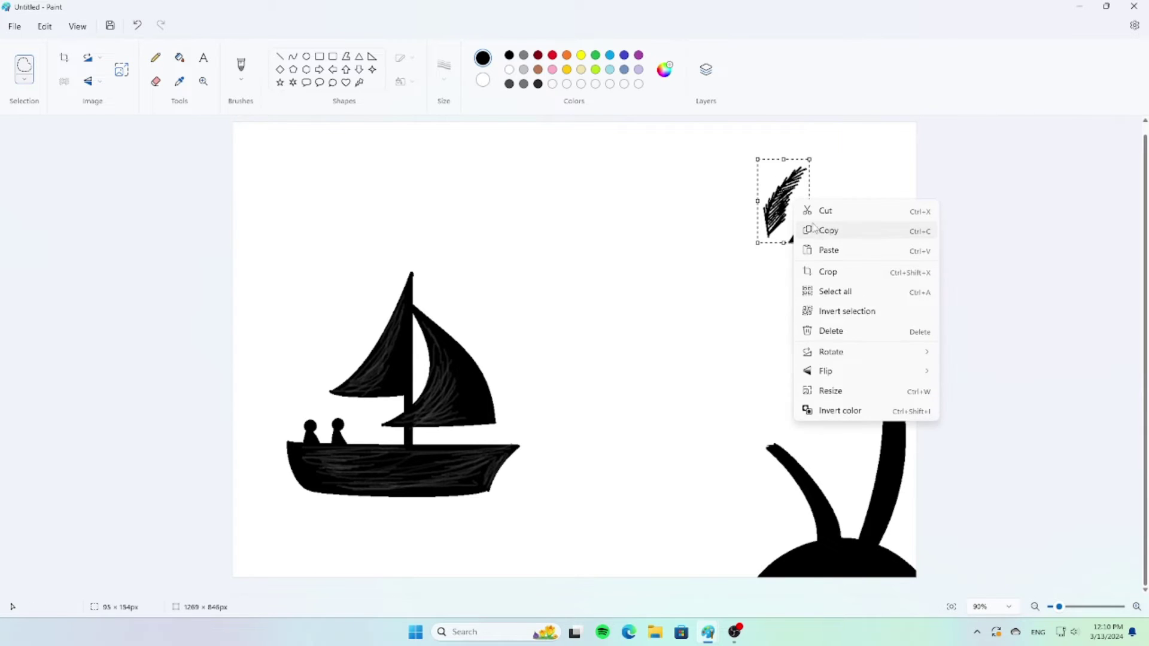
{"action": "left_click", "coordinate": [823, 230]}
- Paste the frond, flip it horizontally, rotate it left 90° and place it in the empty area left of the fronds
{"action": "right_click", "coordinate": [737, 226]}
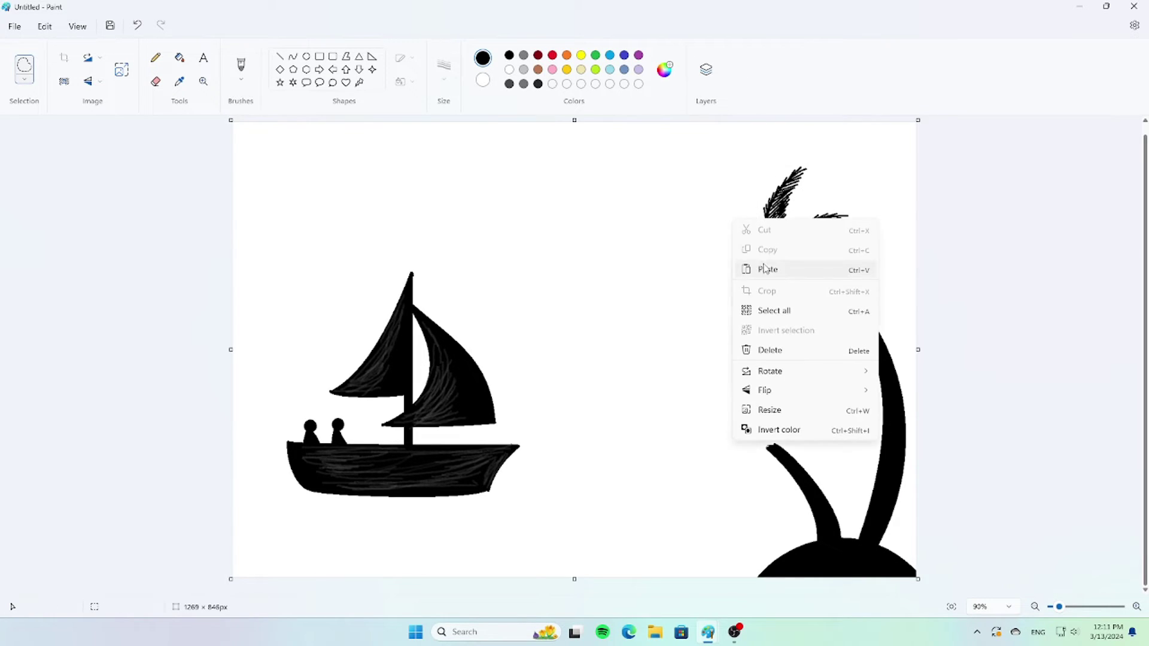
{"action": "left_click", "coordinate": [770, 267]}
{"action": "left_click_drag", "start_coordinate": [260, 172], "coordinate": [720, 228]}
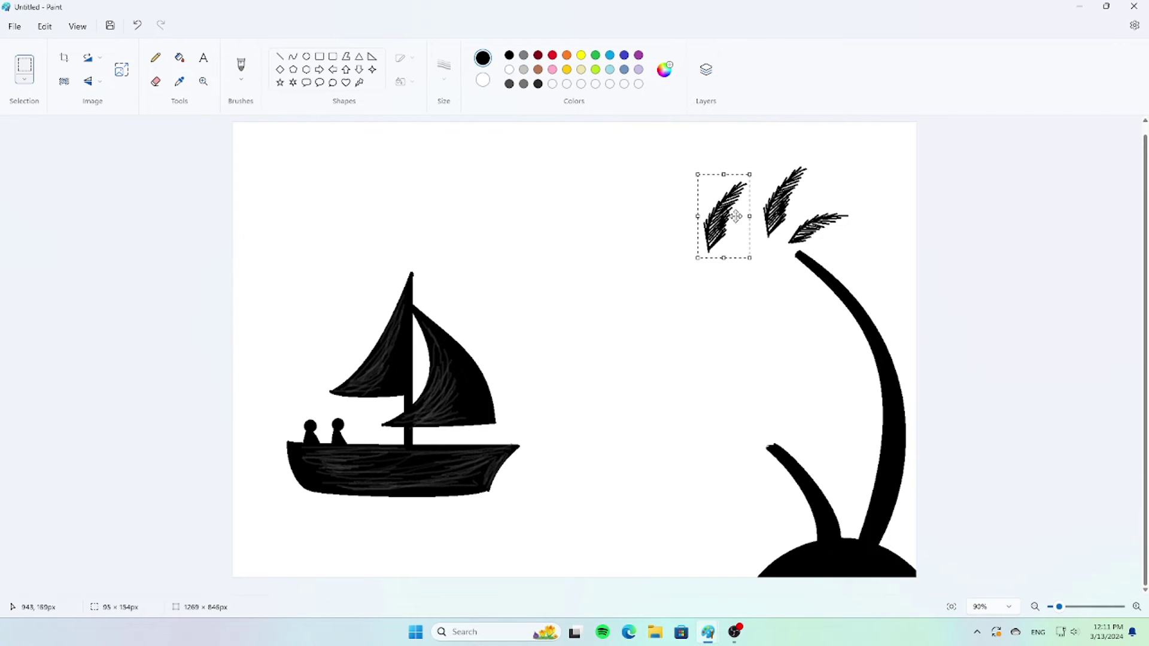
{"action": "left_click", "coordinate": [96, 84]}
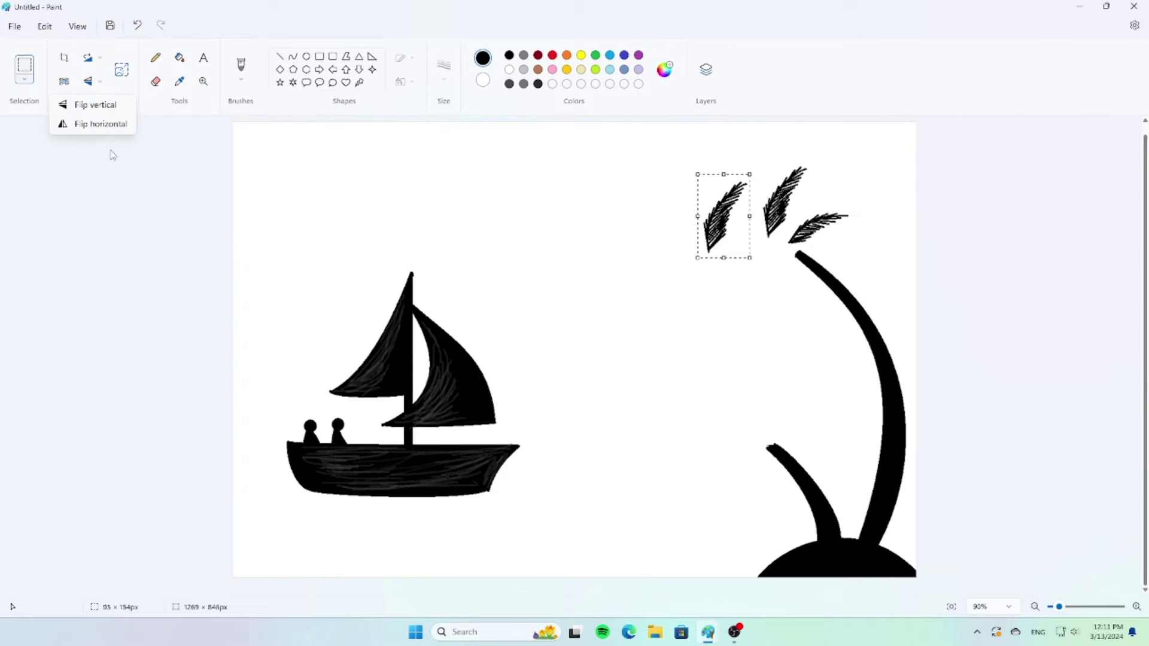
{"action": "left_click", "coordinate": [110, 130]}
{"action": "left_click", "coordinate": [91, 60]}
{"action": "left_click", "coordinate": [83, 99]}
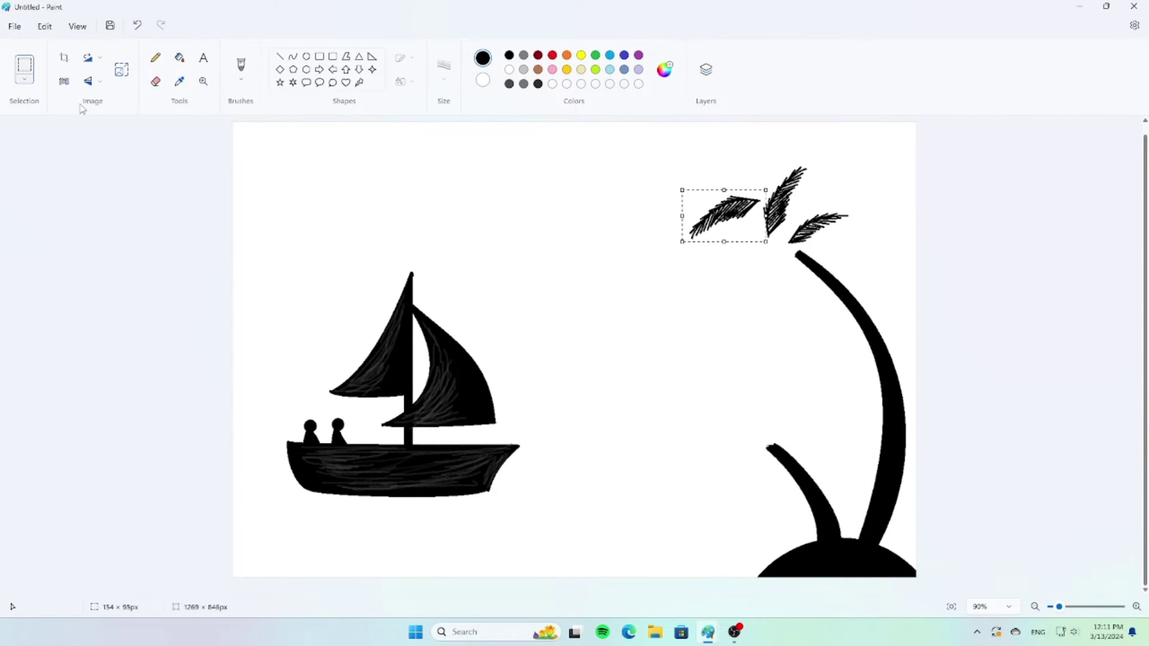
{"action": "left_click_drag", "start_coordinate": [749, 219], "coordinate": [704, 185]}
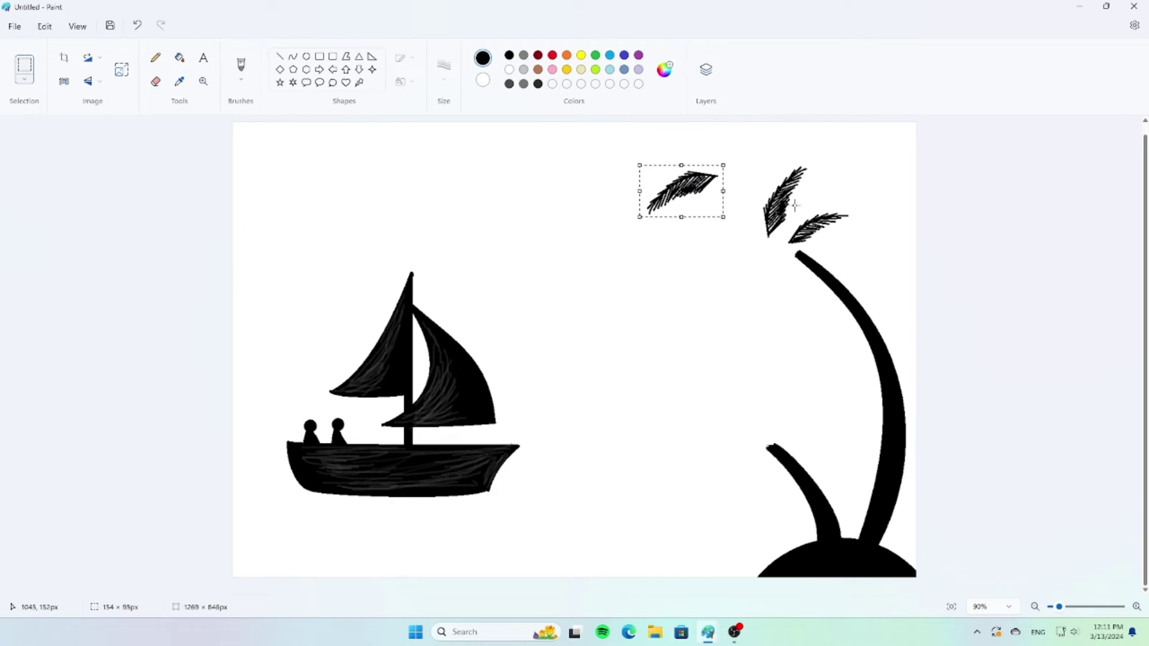
- Move the steeper original frond onto the base of the small frond and enlarge it to about 122 × 212 px
{"action": "left_click", "coordinate": [19, 82]}
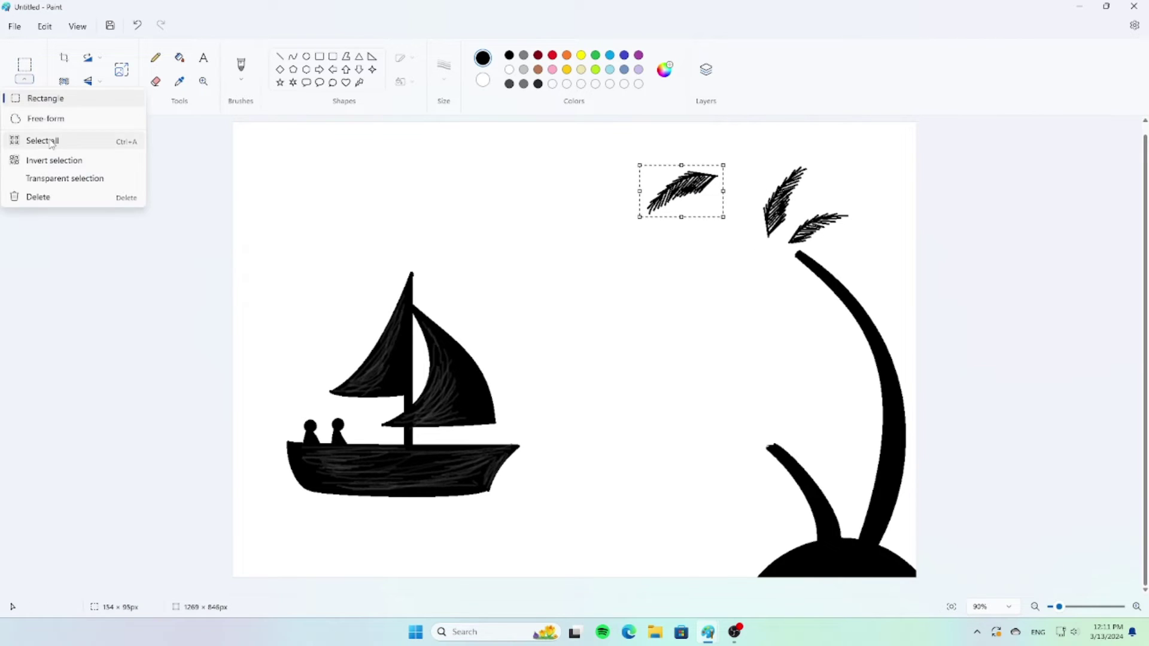
{"action": "left_click", "coordinate": [27, 118]}
{"action": "mouse_move", "coordinate": [769, 247]}
{"action": "left_mouse_down"}
{"action": "mouse_move", "coordinate": [799, 206]}
{"action": "mouse_move", "coordinate": [759, 246]}
{"action": "left_mouse_up"}
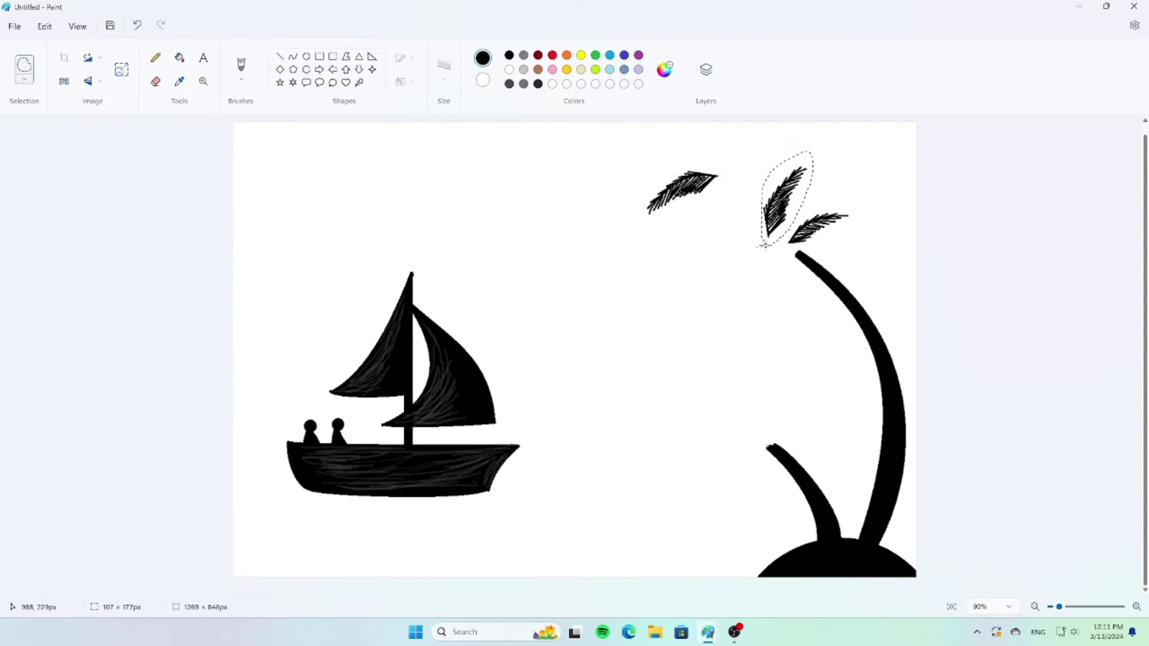
{"action": "left_click_drag", "start_coordinate": [783, 200], "coordinate": [804, 204]}
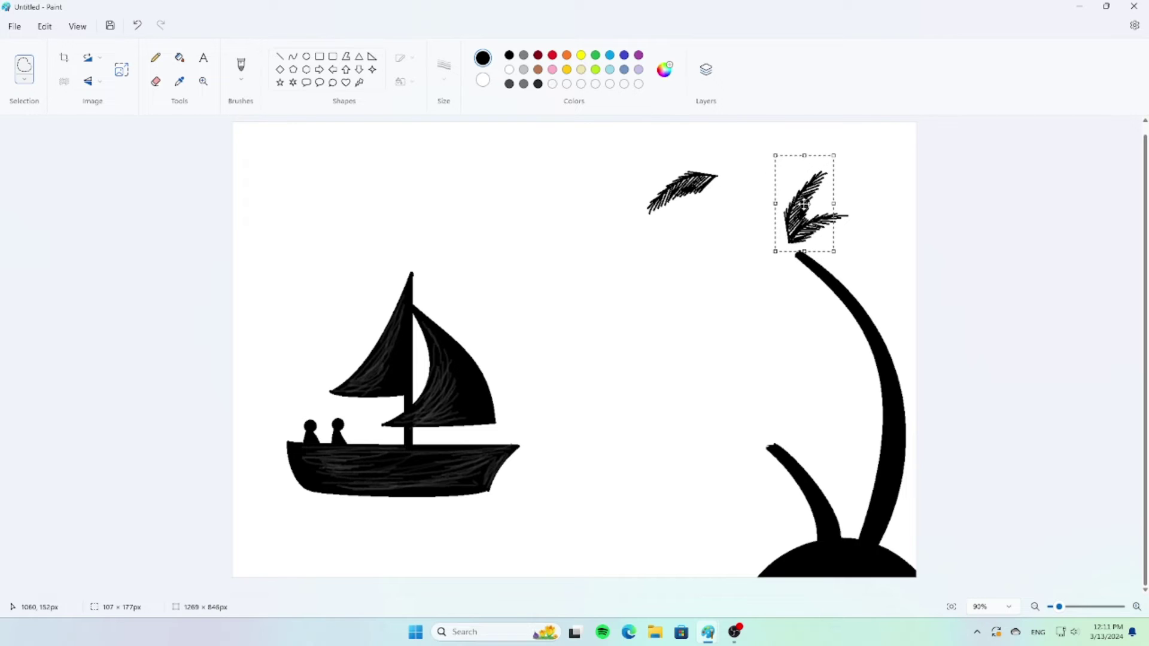
{"action": "left_click_drag", "start_coordinate": [833, 155], "coordinate": [840, 137]}
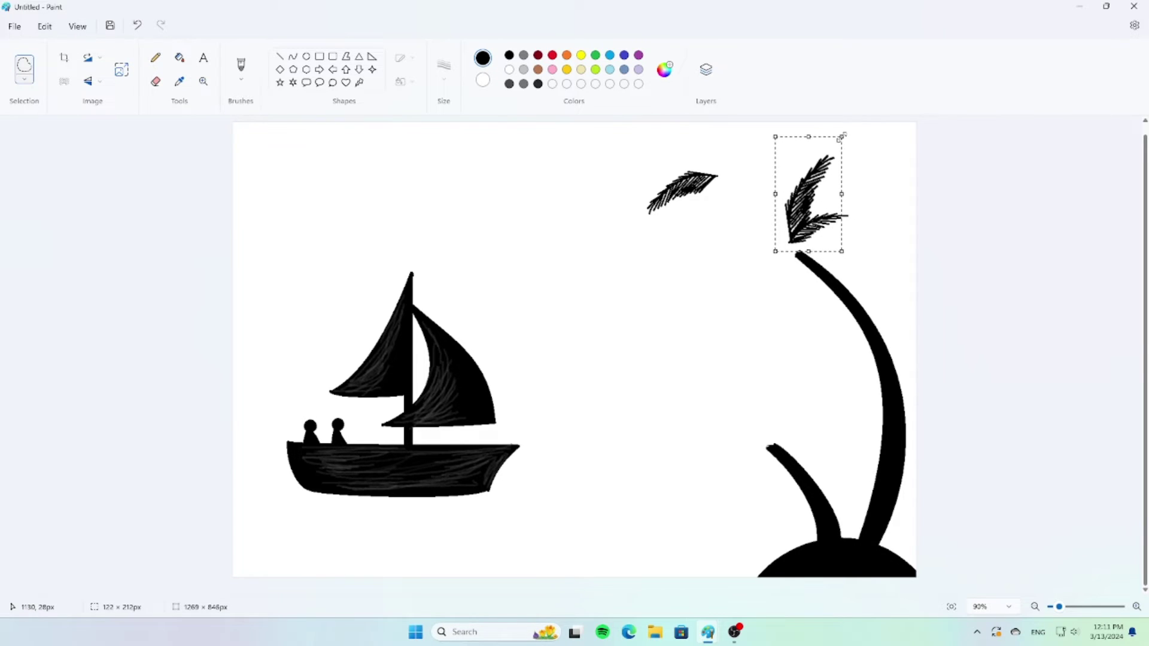
{"action": "mouse_move", "coordinate": [803, 208]}
{"action": "left_mouse_down"}
{"action": "mouse_move", "coordinate": [794, 204]}
{"action": "mouse_move", "coordinate": [802, 211]}
{"action": "left_mouse_up"}
- Move the rotated frond so its base joins the palm crown and widen its selection to about 216 × 158 px
{"action": "mouse_move", "coordinate": [634, 151]}
{"action": "left_mouse_down"}
{"action": "mouse_move", "coordinate": [655, 234]}
{"action": "mouse_move", "coordinate": [720, 166]}
{"action": "left_mouse_up"}
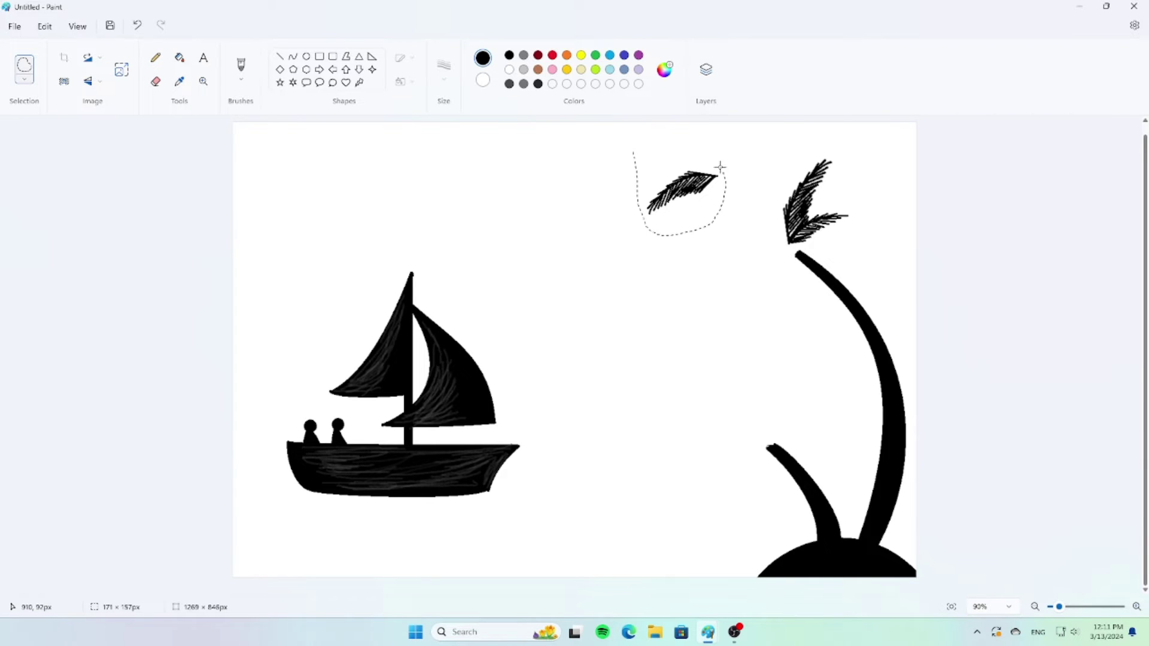
{"action": "left_click_drag", "start_coordinate": [638, 162], "coordinate": [636, 155]}
{"action": "mouse_move", "coordinate": [675, 197]}
{"action": "left_mouse_down"}
{"action": "mouse_move", "coordinate": [734, 210]}
{"action": "mouse_move", "coordinate": [746, 265]}
{"action": "left_mouse_up"}
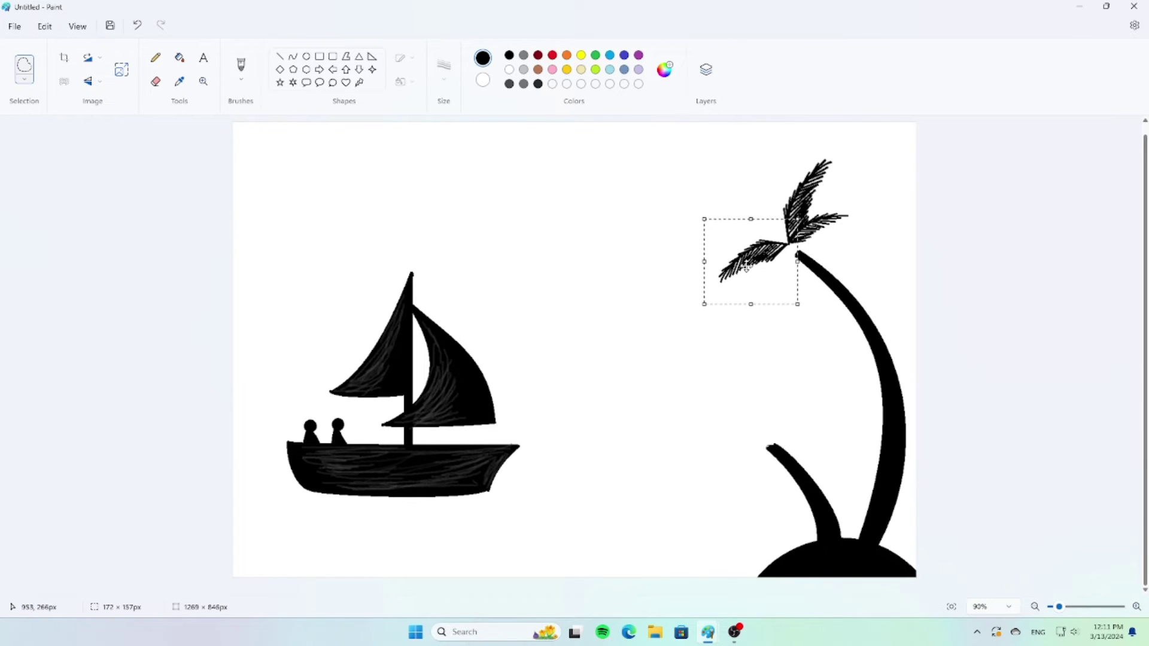
{"action": "left_click_drag", "start_coordinate": [704, 304], "coordinate": [681, 305]}
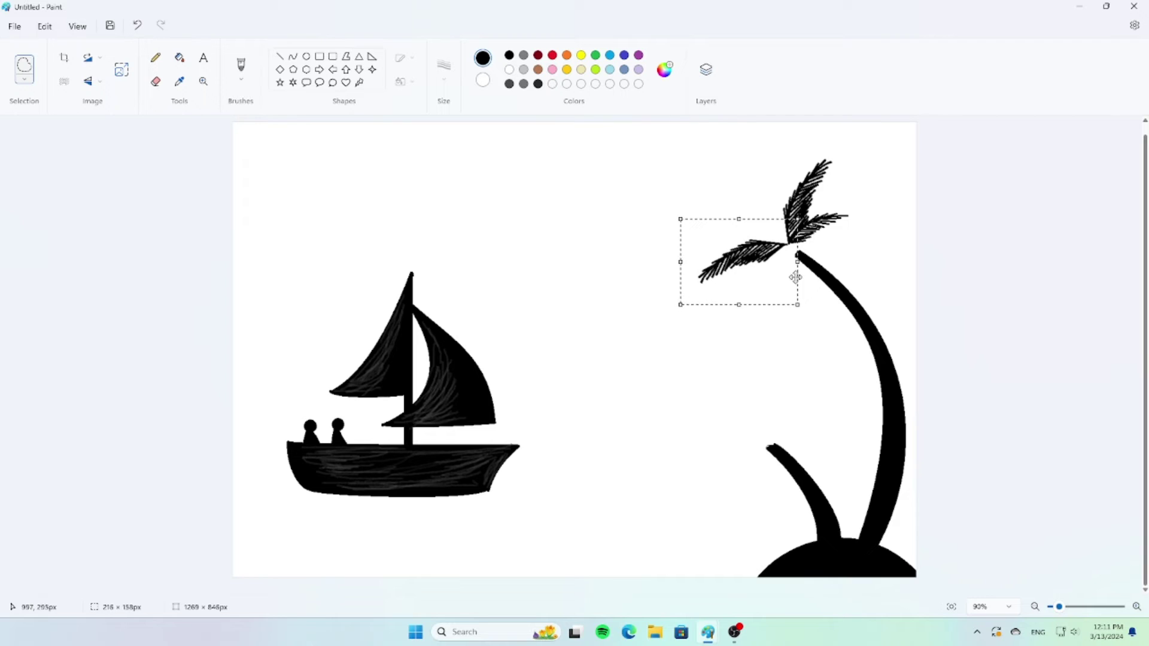
{"action": "mouse_move", "coordinate": [744, 261]}
{"action": "left_mouse_down"}
{"action": "mouse_move", "coordinate": [749, 269]}
{"action": "mouse_move", "coordinate": [751, 257]}
{"action": "left_mouse_up"}
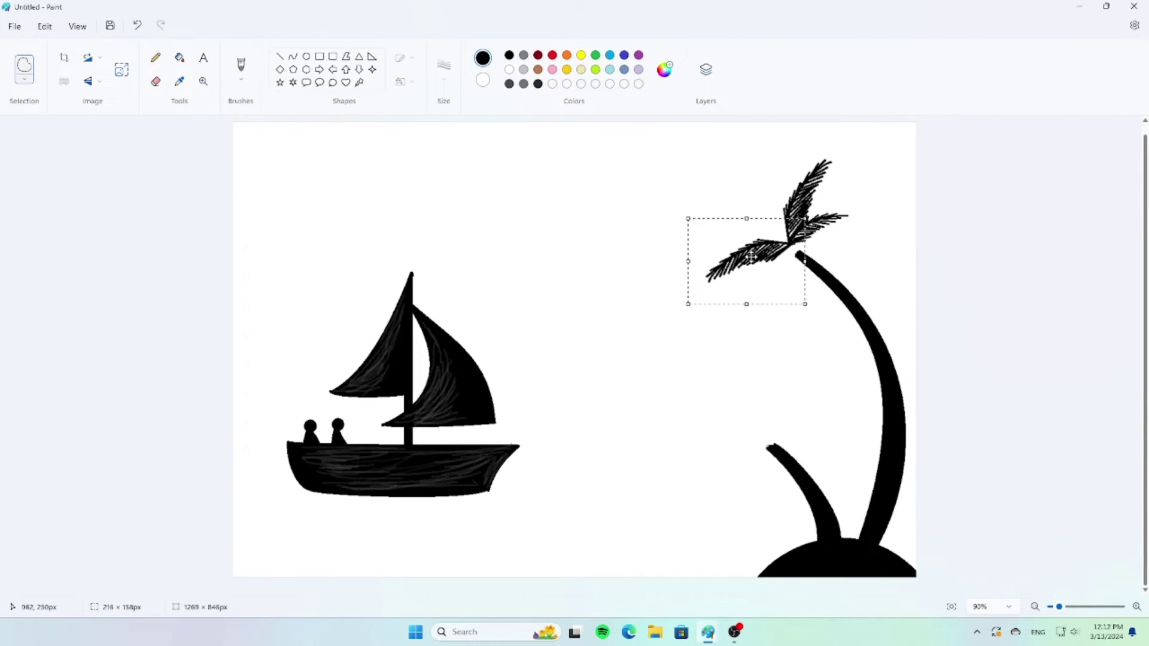
- Paste a frond copy, rotate it right 90° and place it pointing up-left from the palm crown
{"action": "right_click", "coordinate": [747, 217]}
{"action": "left_click", "coordinate": [772, 264]}
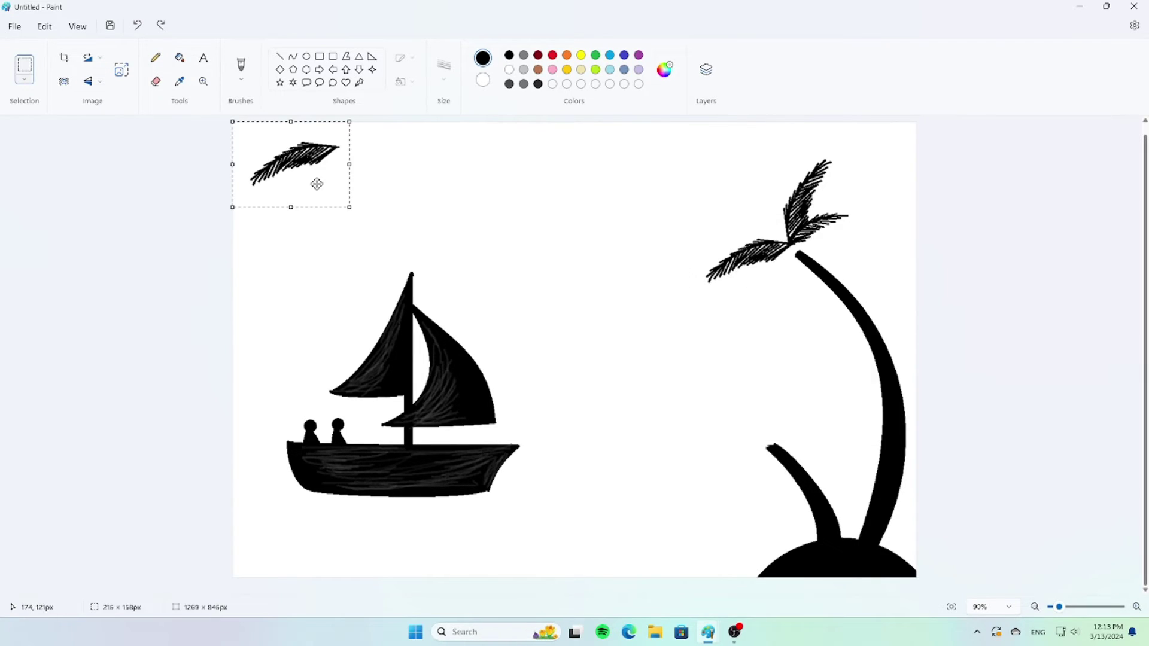
{"action": "left_click_drag", "start_coordinate": [316, 182], "coordinate": [748, 256]}
{"action": "left_click", "coordinate": [90, 57]}
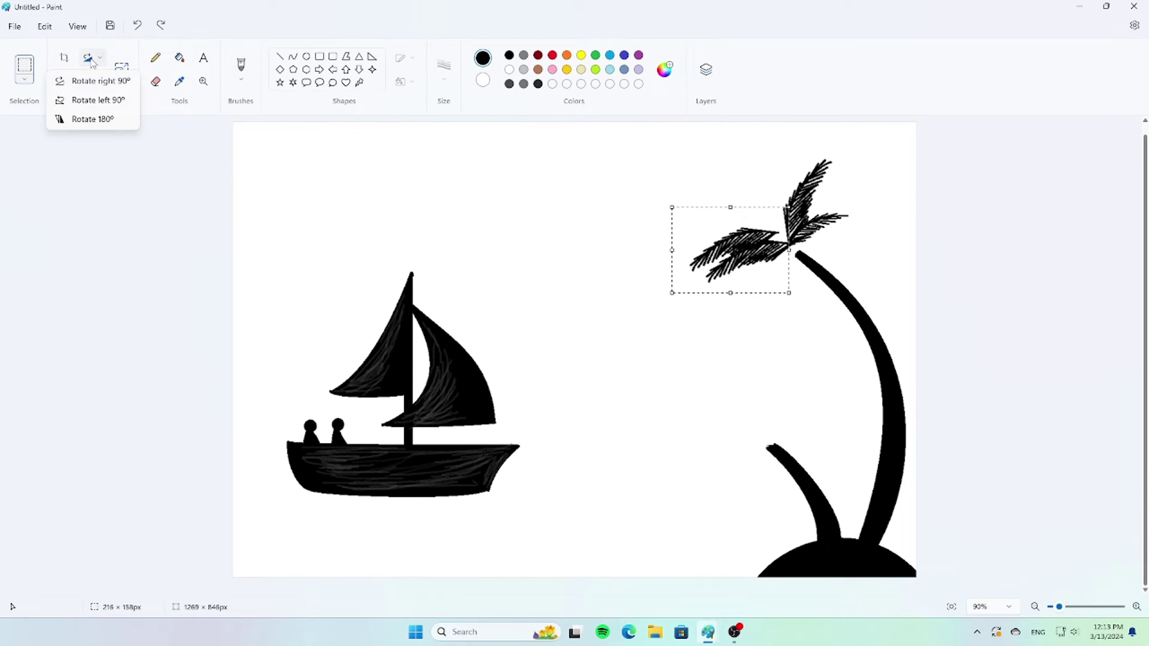
{"action": "left_click", "coordinate": [77, 95]}
{"action": "left_click_drag", "start_coordinate": [751, 279], "coordinate": [781, 225]}
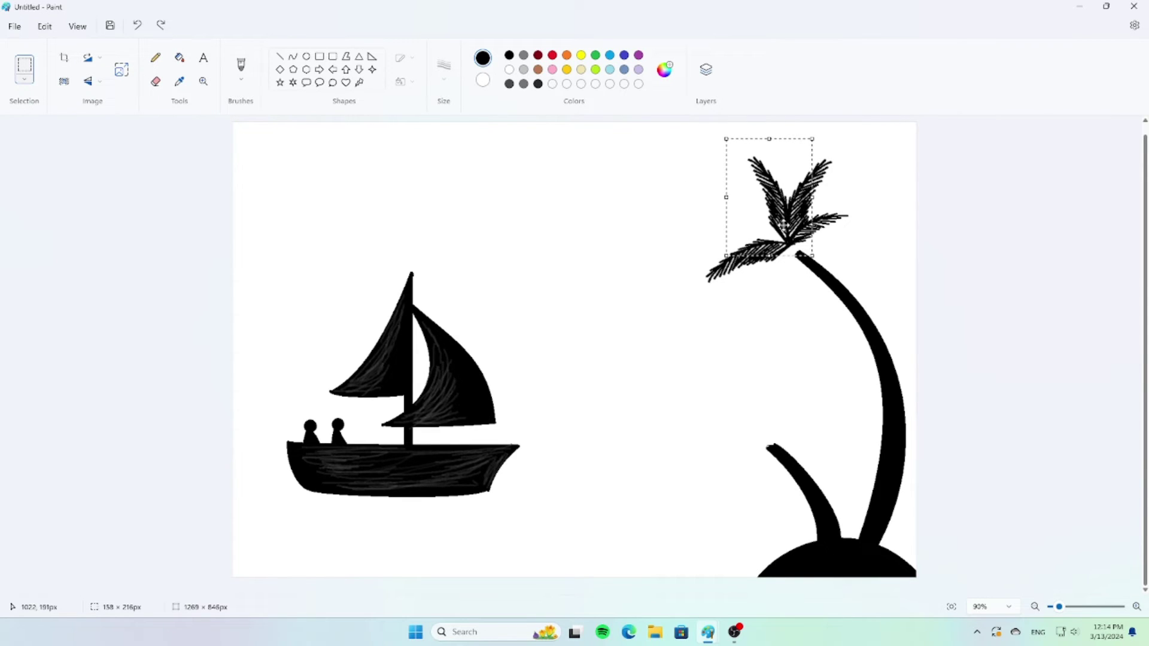
- Try rotating the up-left frond by 180° and turn it back
{"action": "left_click", "coordinate": [99, 82]}
{"action": "left_click", "coordinate": [91, 58]}
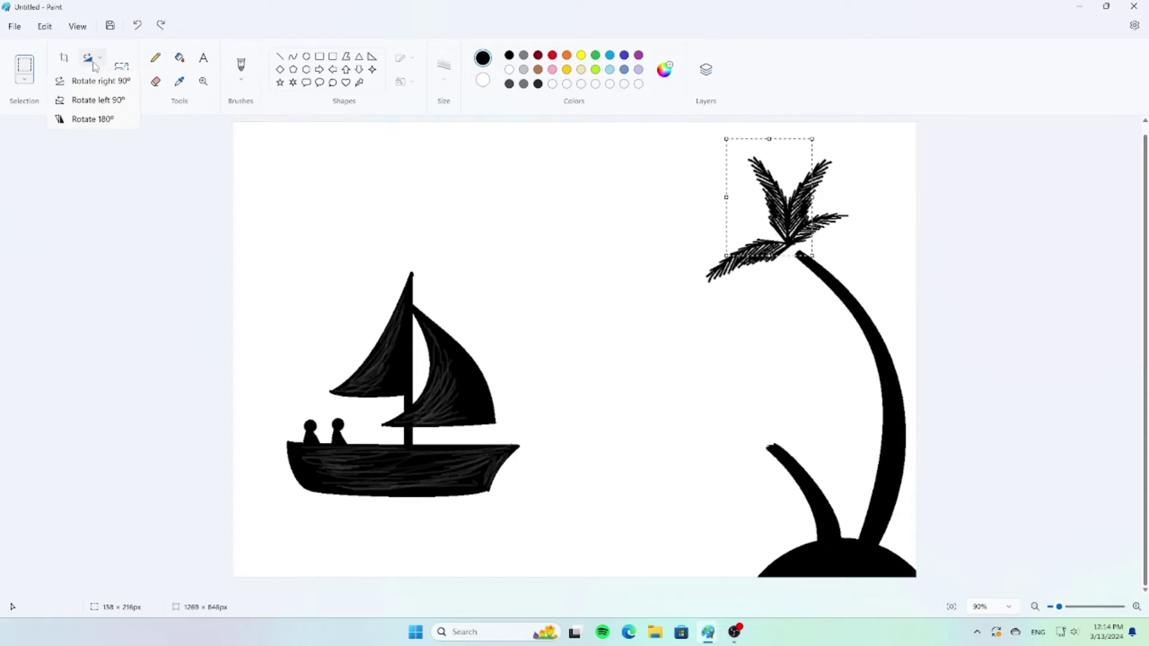
{"action": "left_click", "coordinate": [76, 120]}
{"action": "left_click", "coordinate": [97, 56]}
{"action": "left_click", "coordinate": [81, 121]}
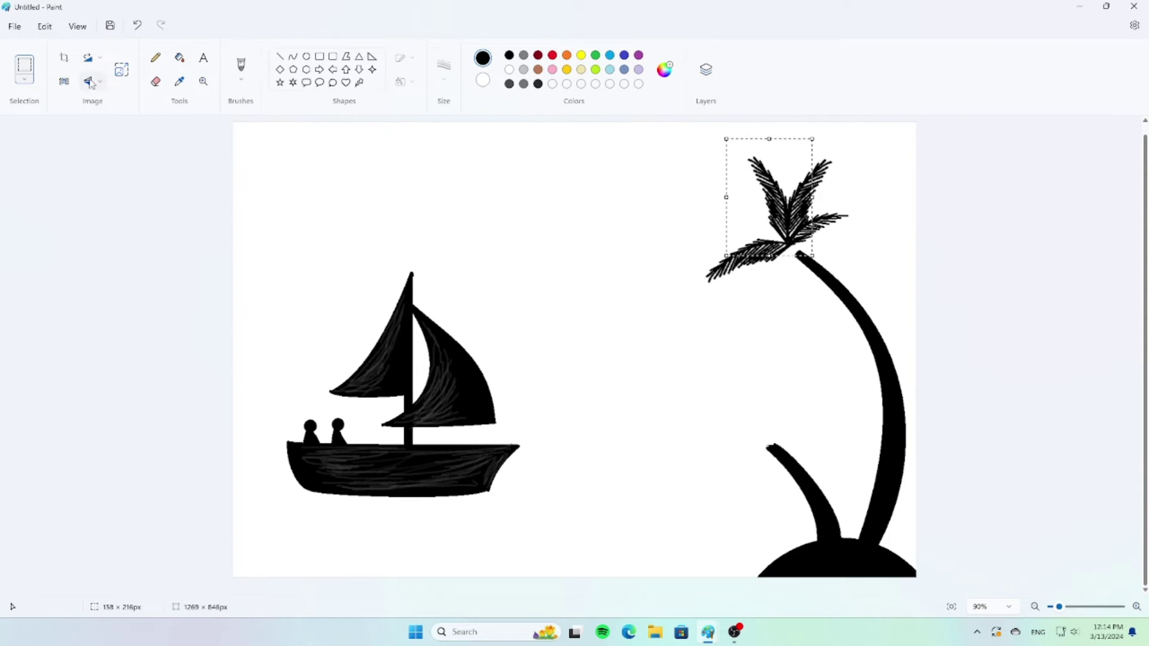
{"action": "left_click", "coordinate": [97, 57]}
{"action": "left_click", "coordinate": [97, 58]}
- Flip the pasted frond horizontally, resize it to about 152 × 208 px and set it beside the other upright frond
{"action": "left_click", "coordinate": [89, 82]}
{"action": "left_click", "coordinate": [93, 129]}
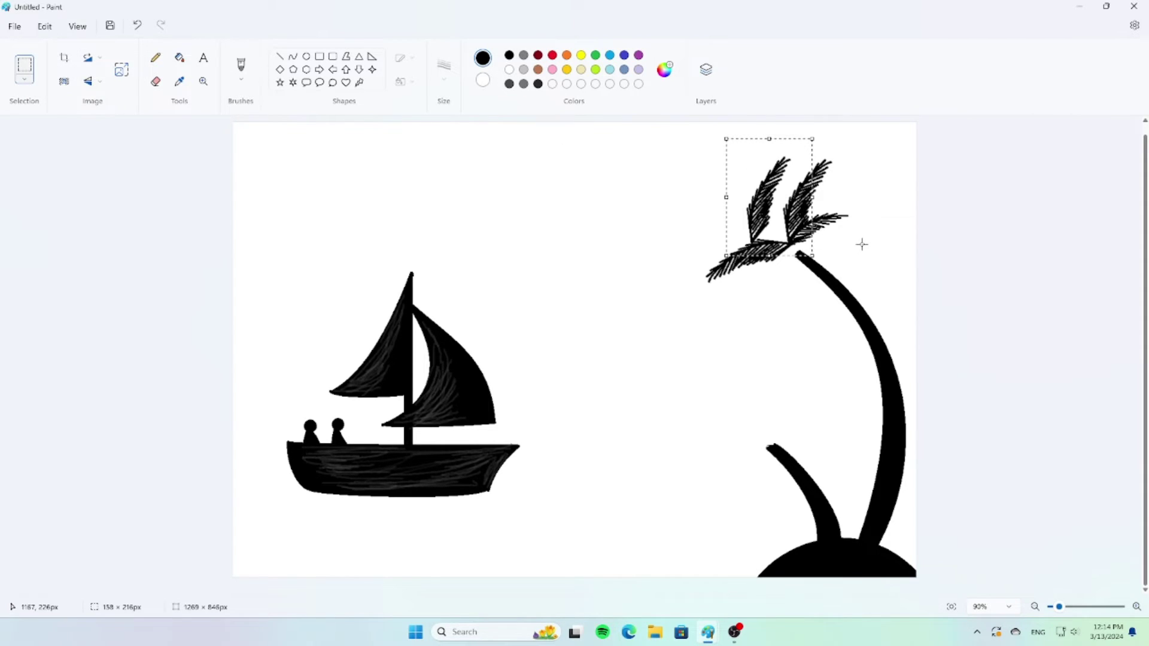
{"action": "left_click_drag", "start_coordinate": [726, 138], "coordinate": [730, 137]}
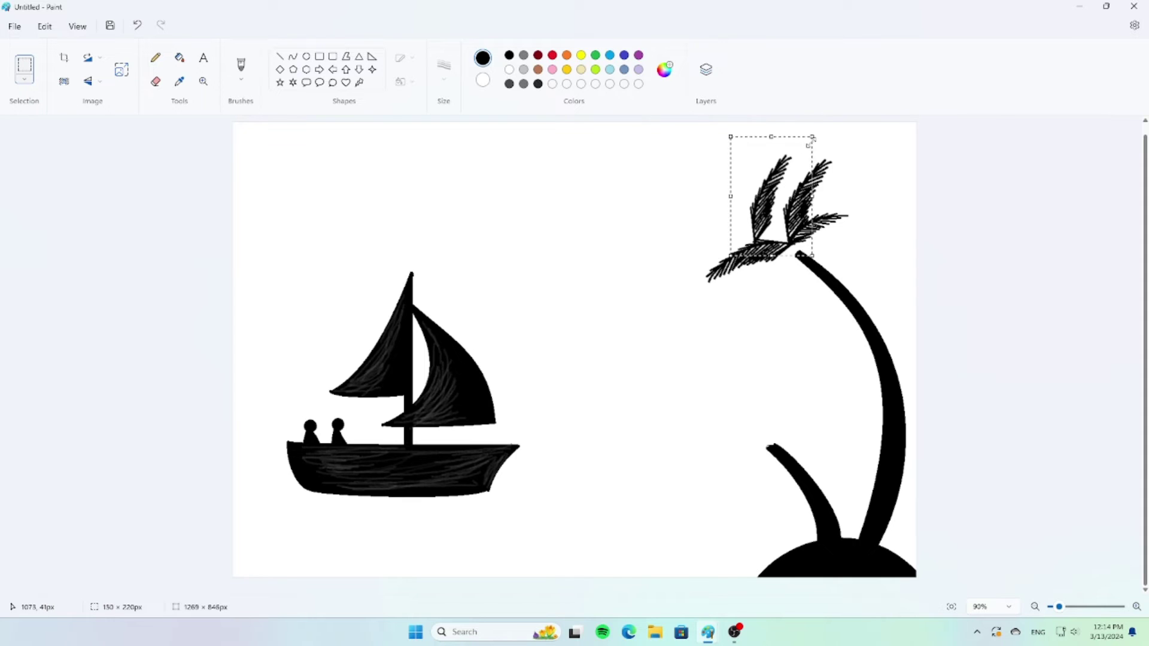
{"action": "left_click_drag", "start_coordinate": [812, 138], "coordinate": [770, 134]}
{"action": "left_click_drag", "start_coordinate": [763, 201], "coordinate": [808, 197]}
{"action": "left_click_drag", "start_coordinate": [761, 128], "coordinate": [746, 137]}
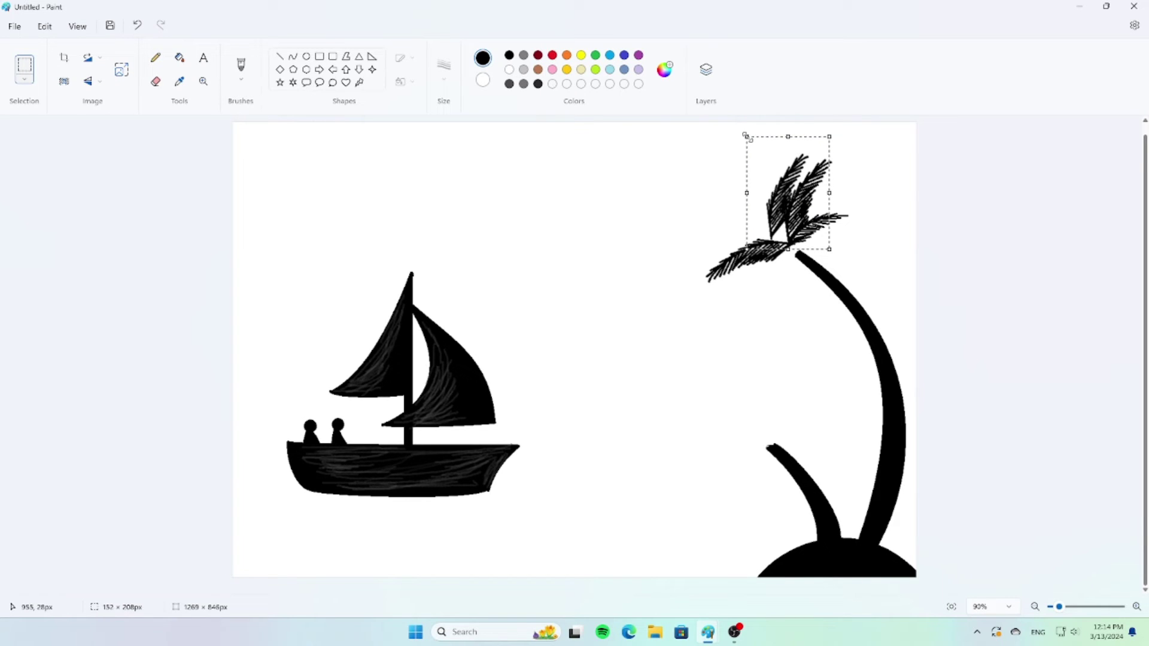
- Flip the pasted frond horizontally to point up-left and stretch it to about 160 × 240 px at the palm crown
{"action": "left_click_drag", "start_coordinate": [795, 224], "coordinate": [785, 205]}
{"action": "left_click", "coordinate": [87, 81]}
{"action": "left_click", "coordinate": [99, 122]}
{"action": "left_click_drag", "start_coordinate": [729, 143], "coordinate": [713, 150]}
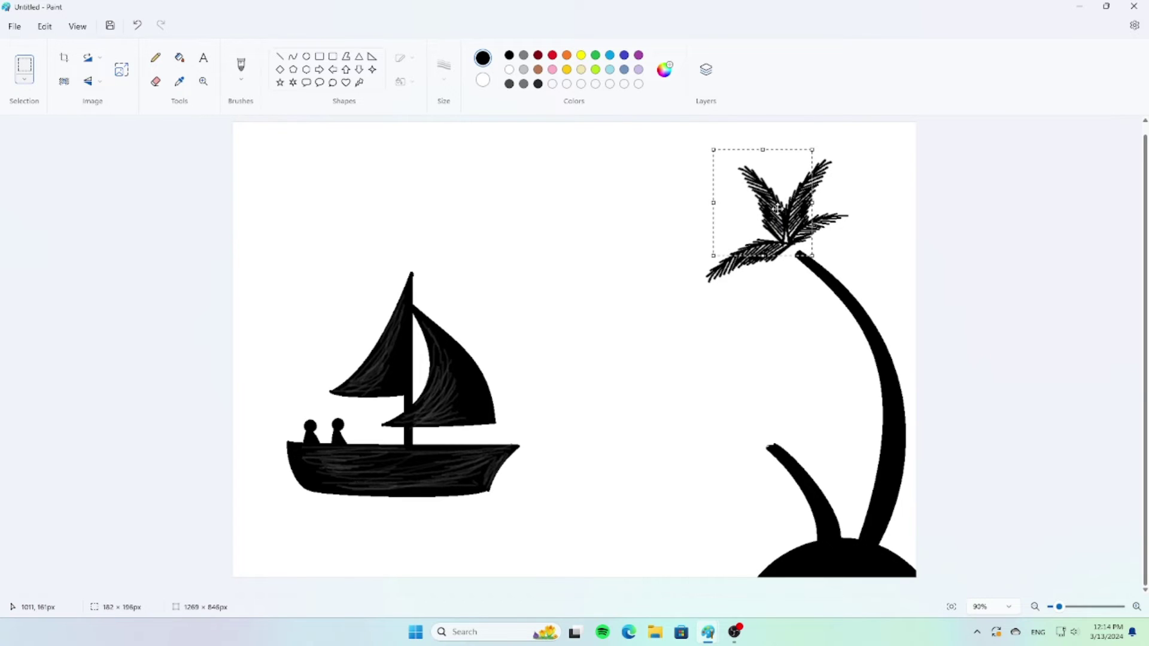
{"action": "left_click_drag", "start_coordinate": [713, 204], "coordinate": [736, 203]}
{"action": "left_click_drag", "start_coordinate": [737, 150], "coordinate": [720, 126]}
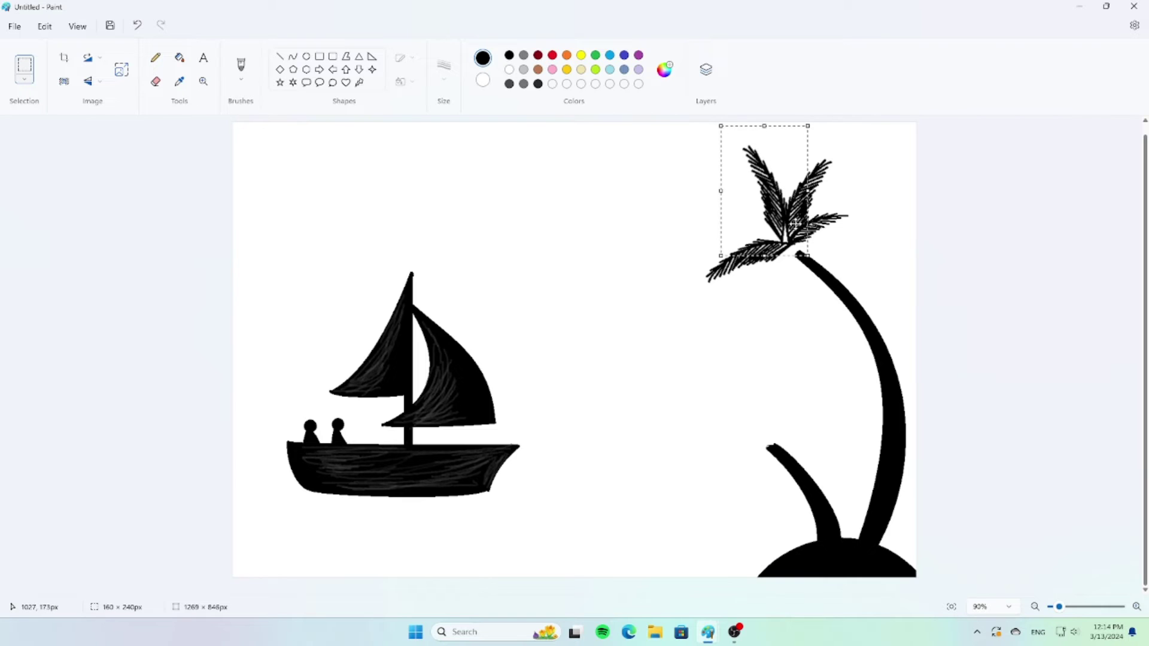
- Nudge the up-left frond onto the palm crown and stretch it to about 159 × 253 px
{"action": "left_click_drag", "start_coordinate": [797, 227], "coordinate": [802, 231]}
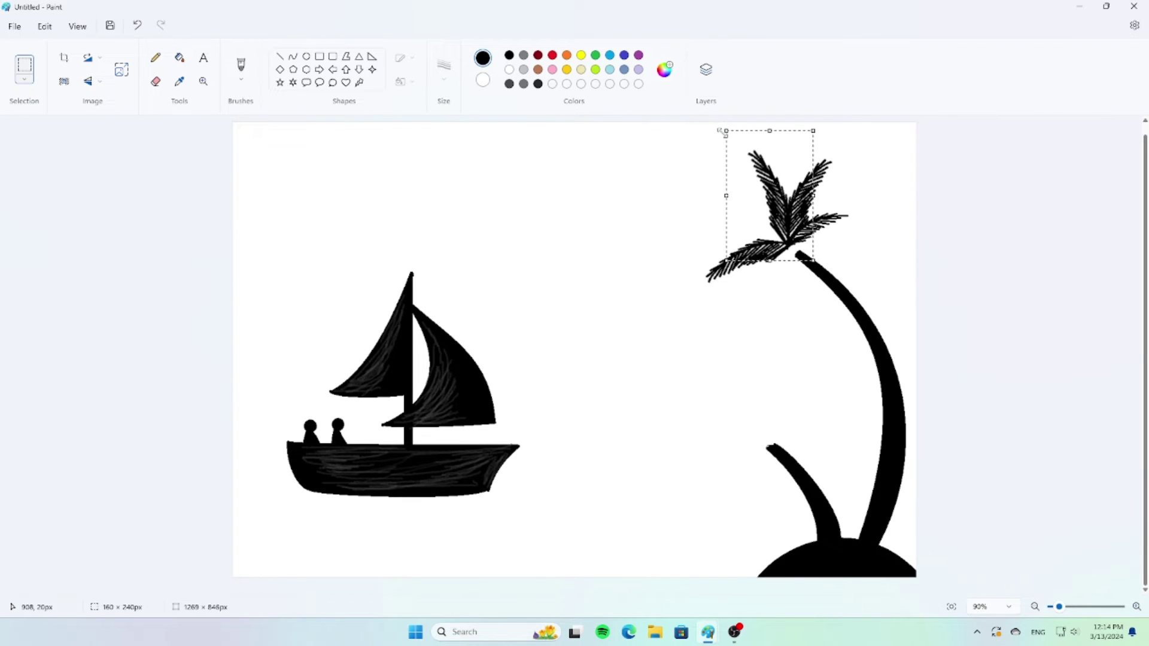
{"action": "mouse_move", "coordinate": [718, 130]}
{"action": "left_mouse_down"}
{"action": "mouse_move", "coordinate": [738, 119]}
{"action": "mouse_move", "coordinate": [725, 122]}
{"action": "left_mouse_up"}
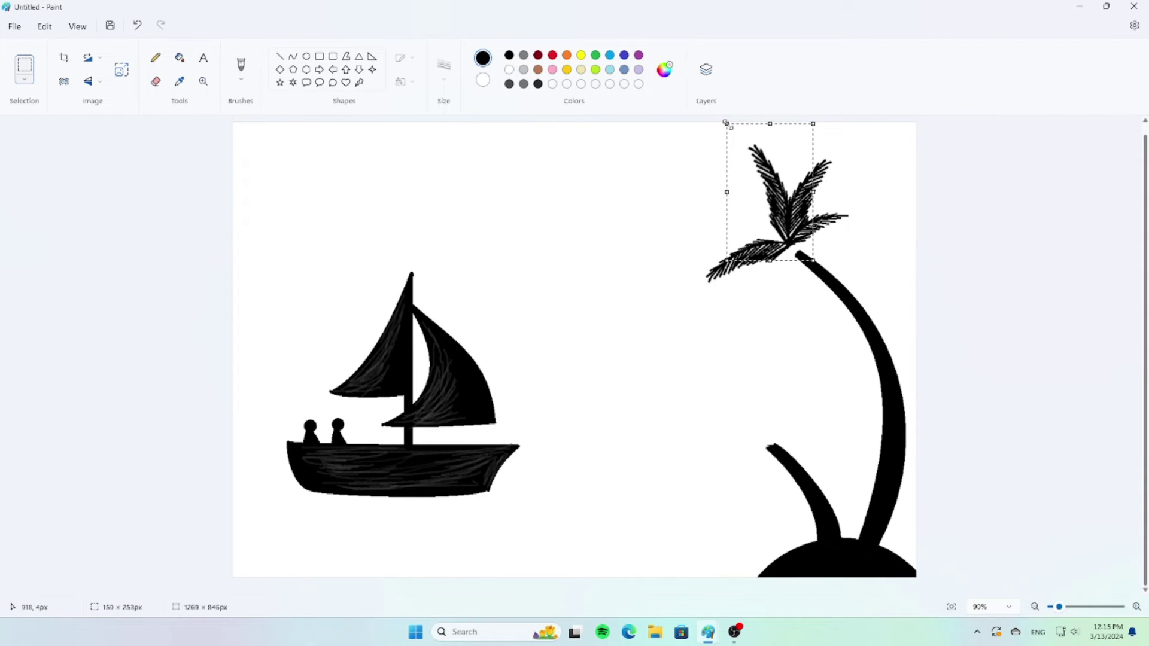
- Paste a frond copy, flip it vertically and place it pointing down-left from the tall palm's crown
{"action": "right_click", "coordinate": [680, 196]}
{"action": "left_click", "coordinate": [700, 243]}
{"action": "left_click_drag", "start_coordinate": [364, 165], "coordinate": [754, 210]}
{"action": "left_click", "coordinate": [90, 83]}
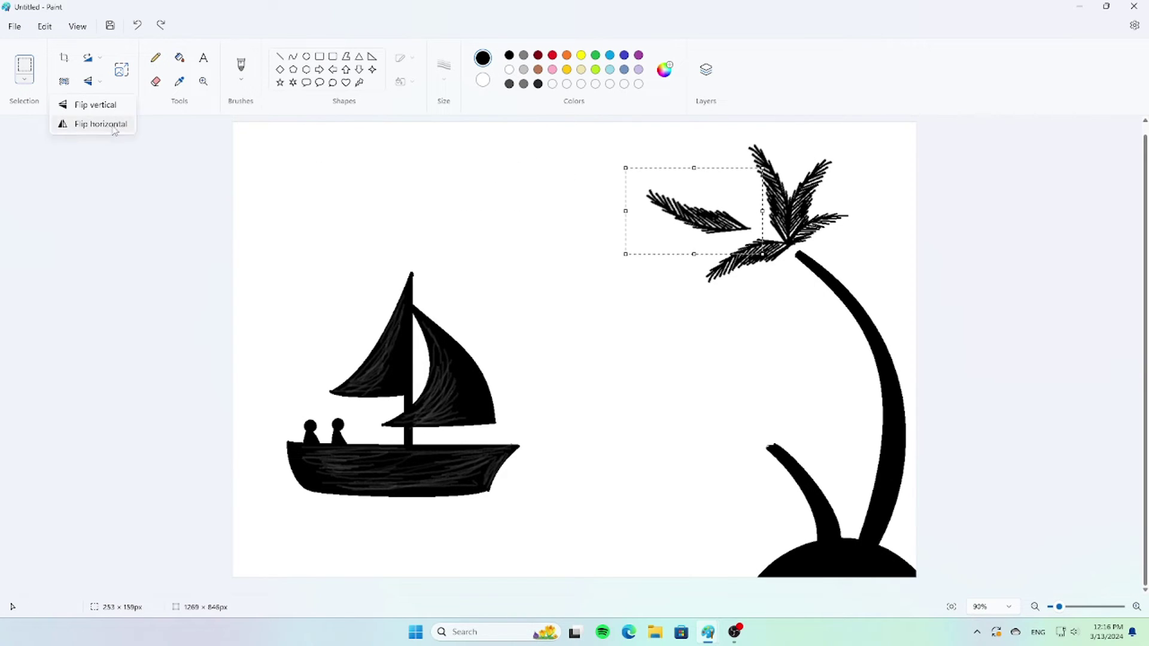
{"action": "left_click", "coordinate": [99, 116]}
{"action": "left_click", "coordinate": [95, 87]}
{"action": "left_click", "coordinate": [96, 116]}
{"action": "left_click", "coordinate": [90, 83]}
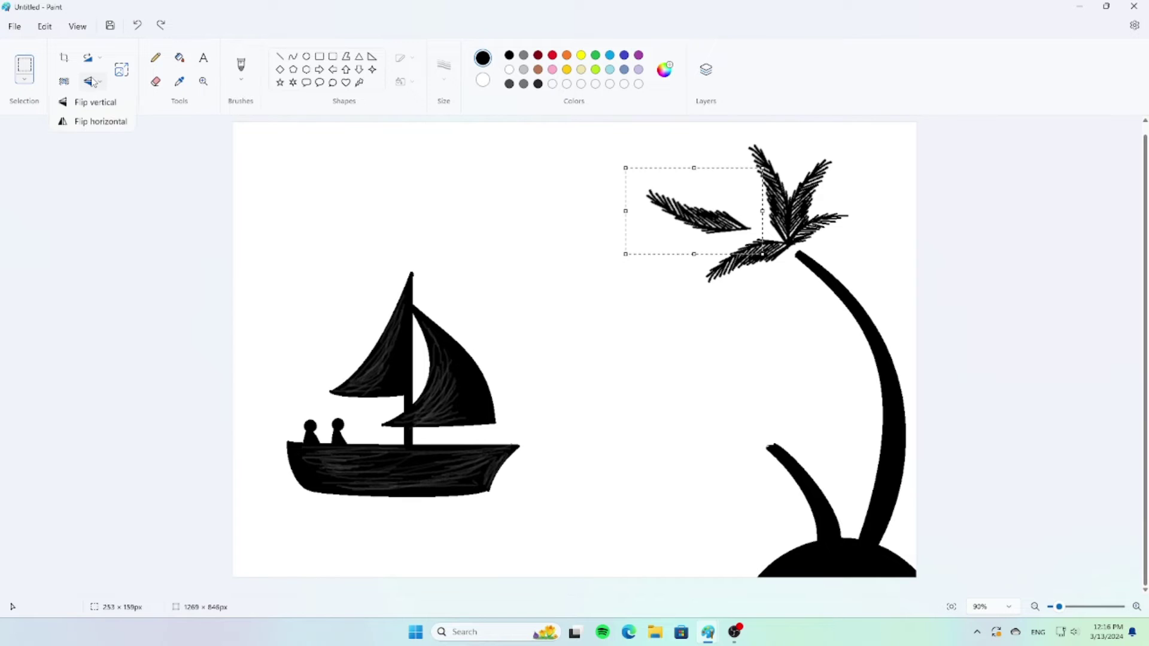
{"action": "left_click", "coordinate": [95, 116]}
{"action": "left_click_drag", "start_coordinate": [718, 206], "coordinate": [752, 244]}
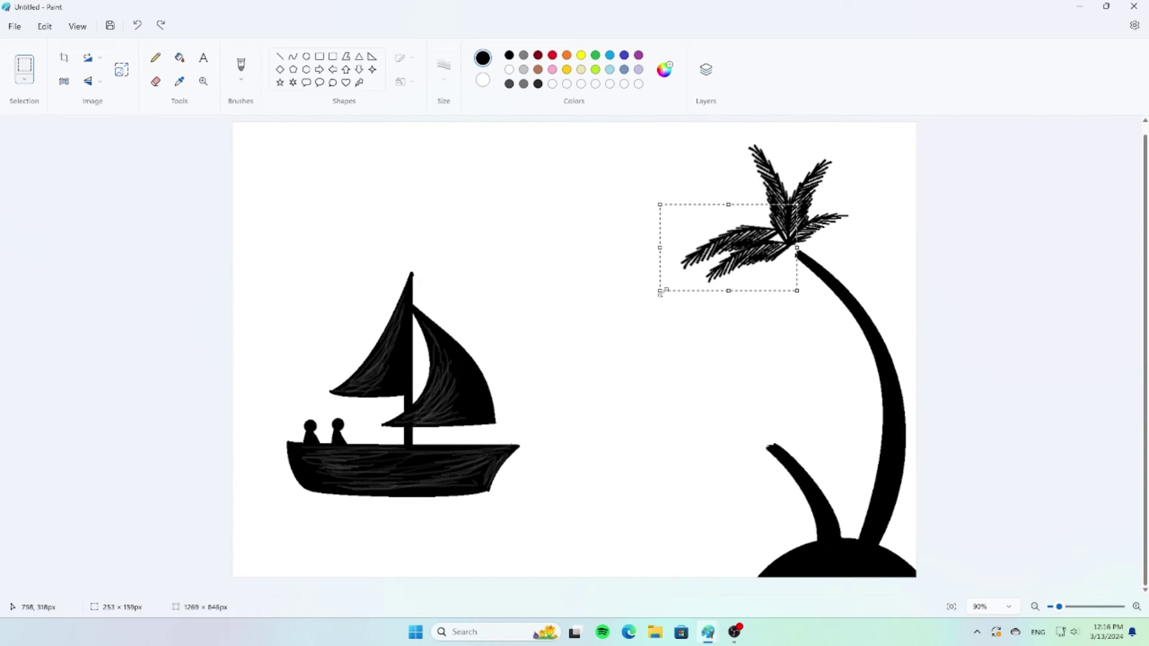
- Flatten and lengthen the pasted left-pointing frond to about 305 × 116 px and fit it against the palm crown
{"action": "left_click_drag", "start_coordinate": [661, 293], "coordinate": [662, 251]}
{"action": "left_click_drag", "start_coordinate": [762, 218], "coordinate": [754, 244]}
{"action": "left_click_drag", "start_coordinate": [662, 249], "coordinate": [632, 249]}
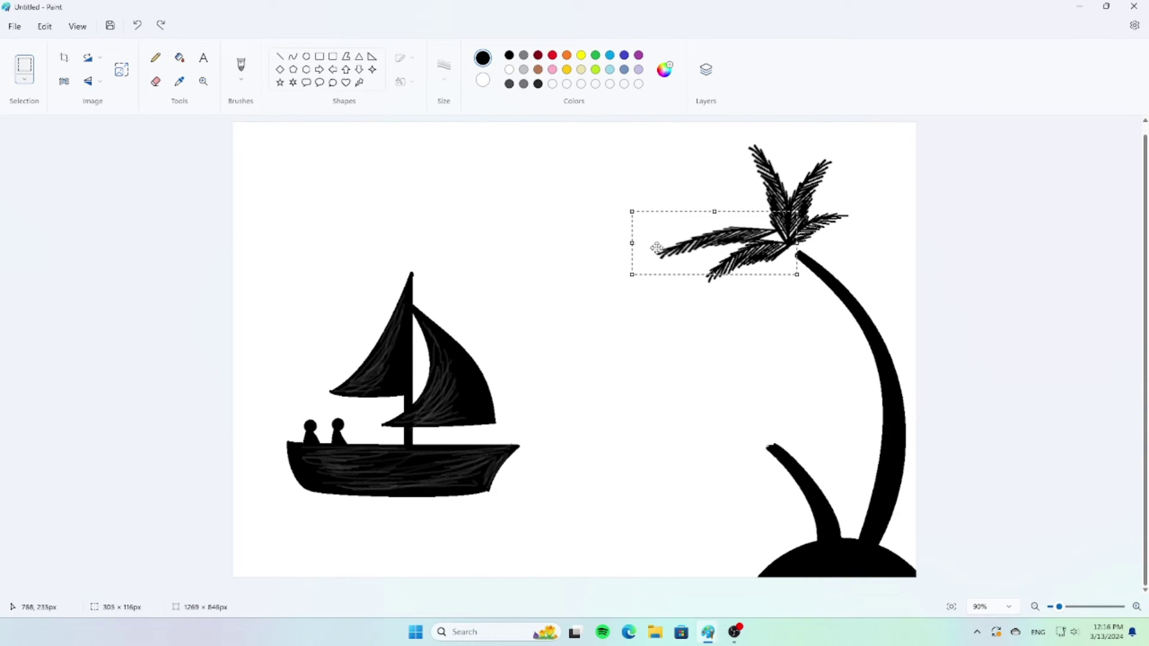
{"action": "left_click_drag", "start_coordinate": [722, 240], "coordinate": [741, 241]}
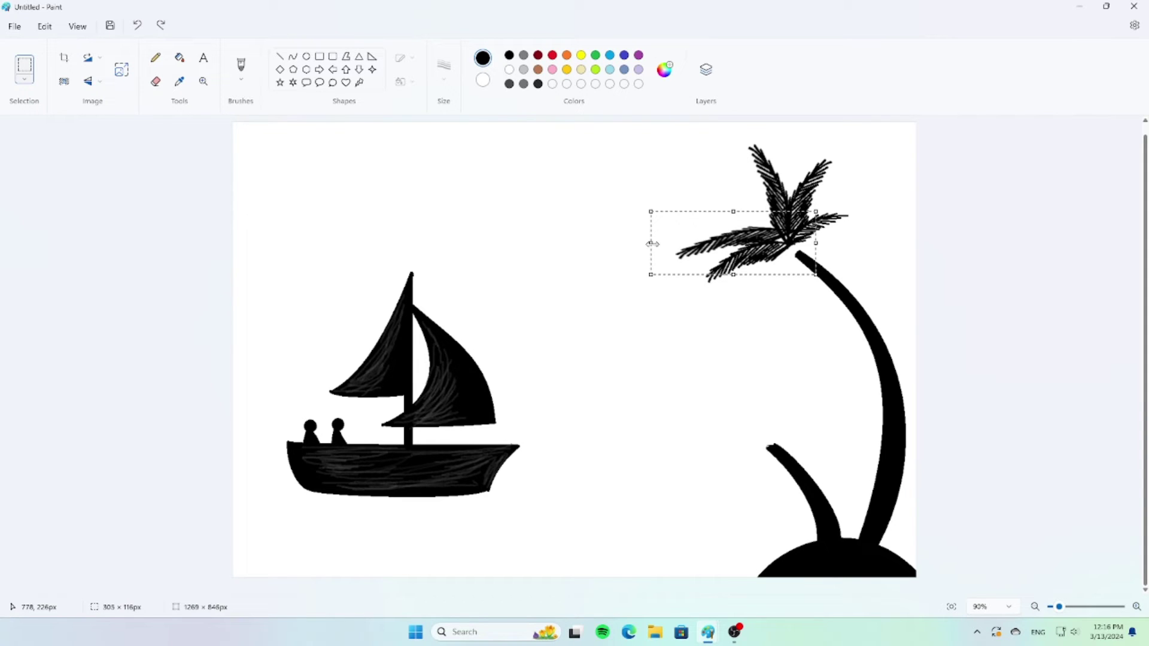
{"action": "left_click_drag", "start_coordinate": [652, 245], "coordinate": [641, 244]}
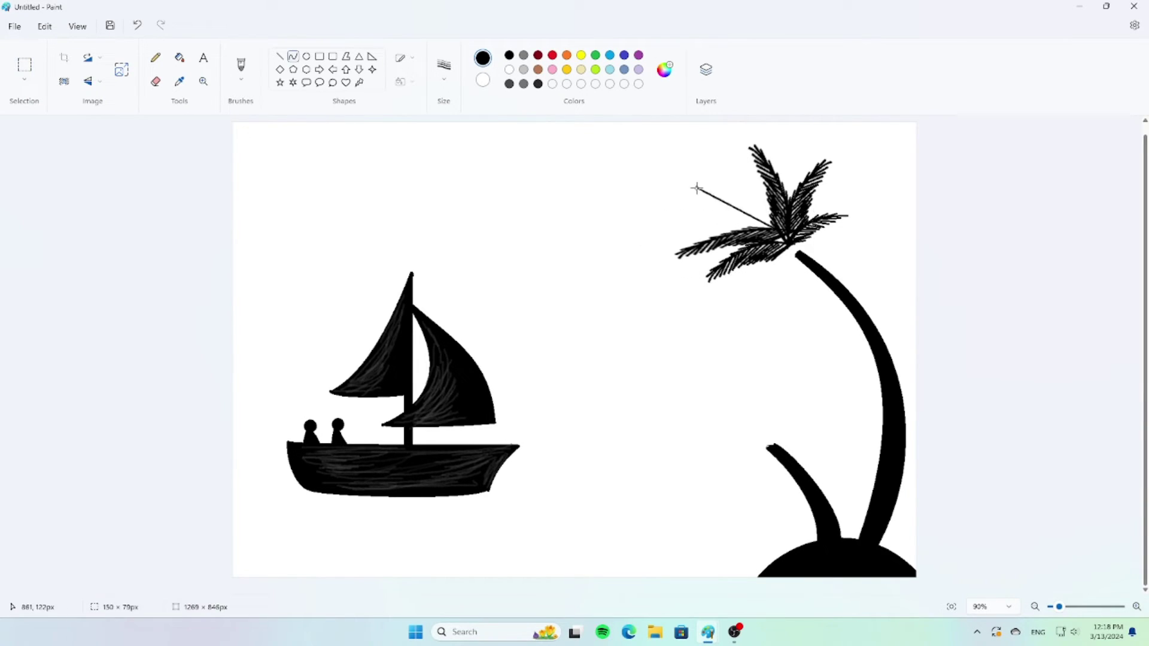
- Draw a curved frond spine about 150 × 79 px reaching up-left from the crown and cover it with short straight leaflets
{"action": "left_click_drag", "start_coordinate": [696, 188], "coordinate": [695, 201]}
{"action": "mouse_move", "coordinate": [737, 214]}
{"action": "left_mouse_down"}
{"action": "mouse_move", "coordinate": [742, 196]}
{"action": "mouse_move", "coordinate": [700, 186]}
{"action": "left_mouse_up"}
{"action": "left_click", "coordinate": [280, 56]}
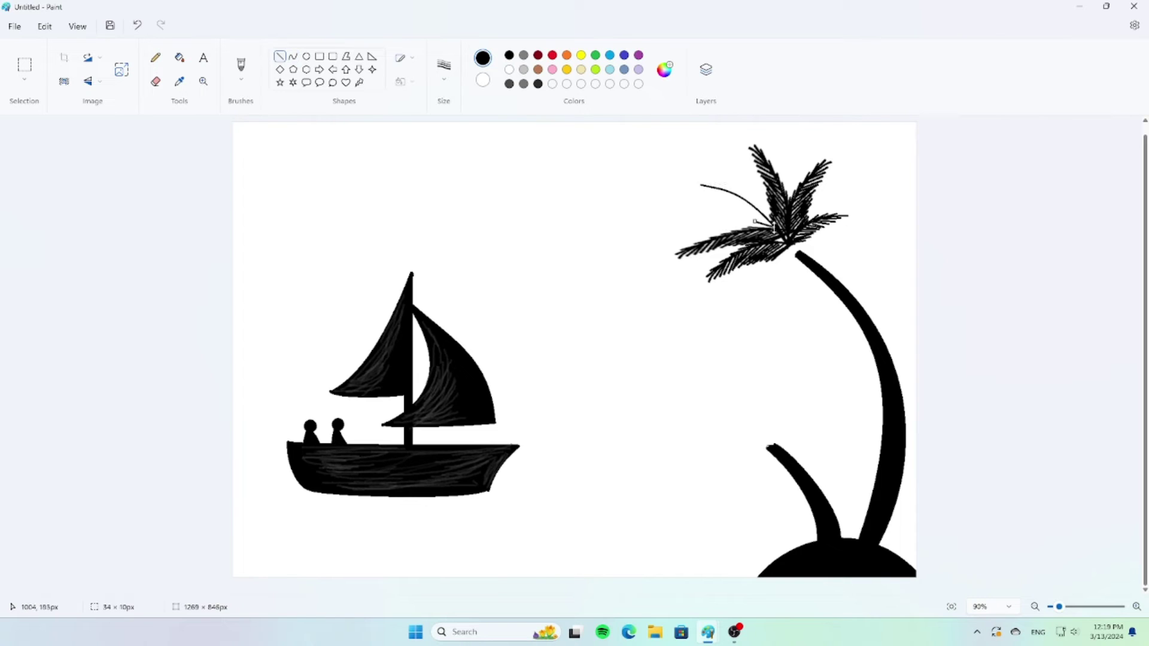
{"action": "left_click_drag", "start_coordinate": [755, 222], "coordinate": [777, 227]}
{"action": "left_click_drag", "start_coordinate": [701, 186], "coordinate": [725, 189]}
{"action": "left_click_drag", "start_coordinate": [710, 190], "coordinate": [724, 195]}
{"action": "left_click_drag", "start_coordinate": [763, 213], "coordinate": [730, 202]}
{"action": "left_click_drag", "start_coordinate": [771, 226], "coordinate": [746, 214]}
{"action": "left_click_drag", "start_coordinate": [764, 216], "coordinate": [742, 209]}
{"action": "mouse_move", "coordinate": [733, 192]}
{"action": "left_mouse_down"}
{"action": "mouse_move", "coordinate": [709, 184]}
{"action": "mouse_move", "coordinate": [750, 206]}
{"action": "left_mouse_up"}
{"action": "left_click_drag", "start_coordinate": [744, 196], "coordinate": [766, 218]}
{"action": "left_click_drag", "start_coordinate": [752, 199], "coordinate": [770, 218]}
{"action": "left_click_drag", "start_coordinate": [759, 225], "coordinate": [781, 230]}
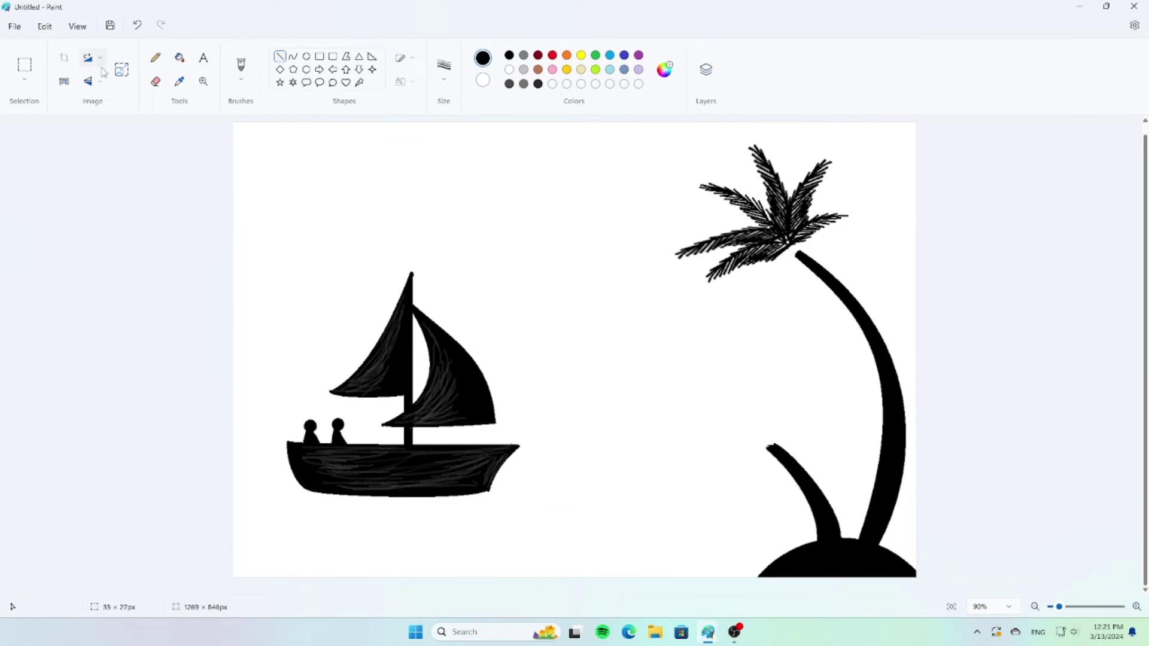
- Fill the gap between the tall palm's trunk top and its fronds with black
{"action": "left_click", "coordinate": [179, 57]}
{"action": "left_click", "coordinate": [241, 66]}
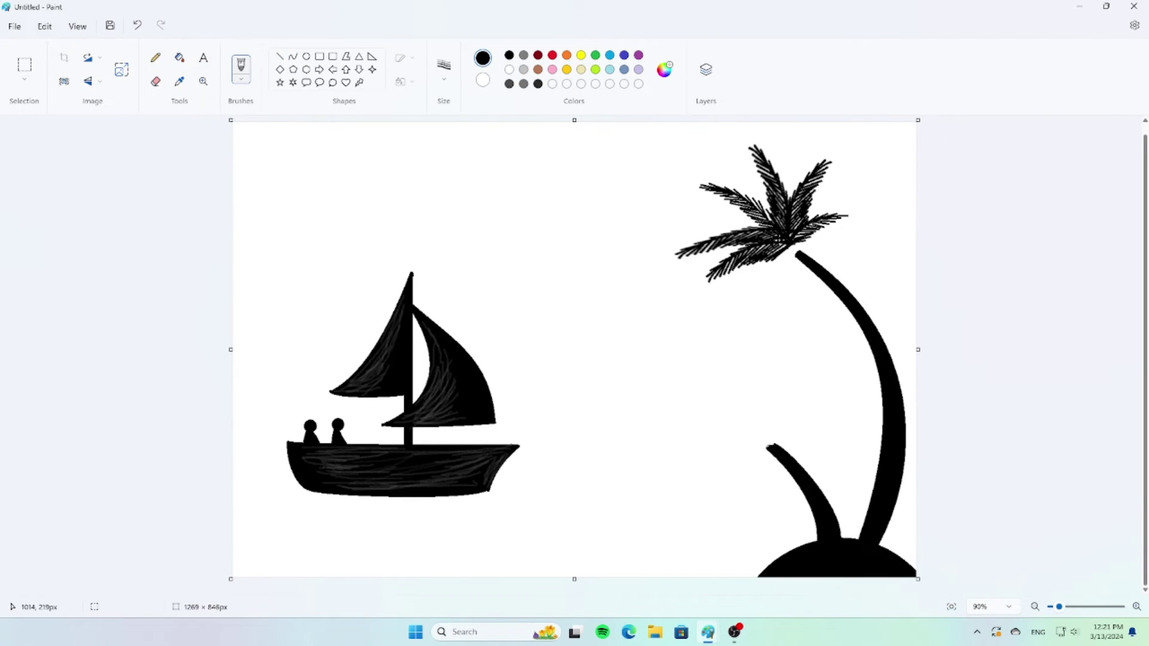
{"action": "left_click", "coordinate": [279, 56]}
{"action": "left_click", "coordinate": [293, 57]}
{"action": "left_click", "coordinate": [241, 65]}
- Paste a frond copy, flip it horizontally and vertically, and rotate it left 90°
{"action": "left_click", "coordinate": [24, 65]}
{"action": "key", "text": "ctrl+v"}
{"action": "left_click_drag", "start_coordinate": [301, 164], "coordinate": [734, 270]}
{"action": "left_click", "coordinate": [90, 81]}
{"action": "left_click", "coordinate": [96, 123]}
{"action": "left_click", "coordinate": [90, 82]}
{"action": "left_click", "coordinate": [96, 106]}
{"action": "left_click", "coordinate": [89, 58]}
{"action": "left_click", "coordinate": [95, 99]}
{"action": "key", "text": "ctrl+z"}
{"action": "left_click", "coordinate": [89, 58]}
{"action": "left_click", "coordinate": [95, 118]}
- Resize the rotated frond to about 104 × 169 px and hang it down-left beneath the palm crown
{"action": "left_click_drag", "start_coordinate": [666, 312], "coordinate": [758, 347]}
{"action": "left_click_drag", "start_coordinate": [779, 288], "coordinate": [767, 276]}
{"action": "left_click_drag", "start_coordinate": [790, 339], "coordinate": [789, 311]}
{"action": "left_click_drag", "start_coordinate": [769, 264], "coordinate": [768, 276]}
{"action": "left_click_drag", "start_coordinate": [746, 323], "coordinate": [734, 319]}
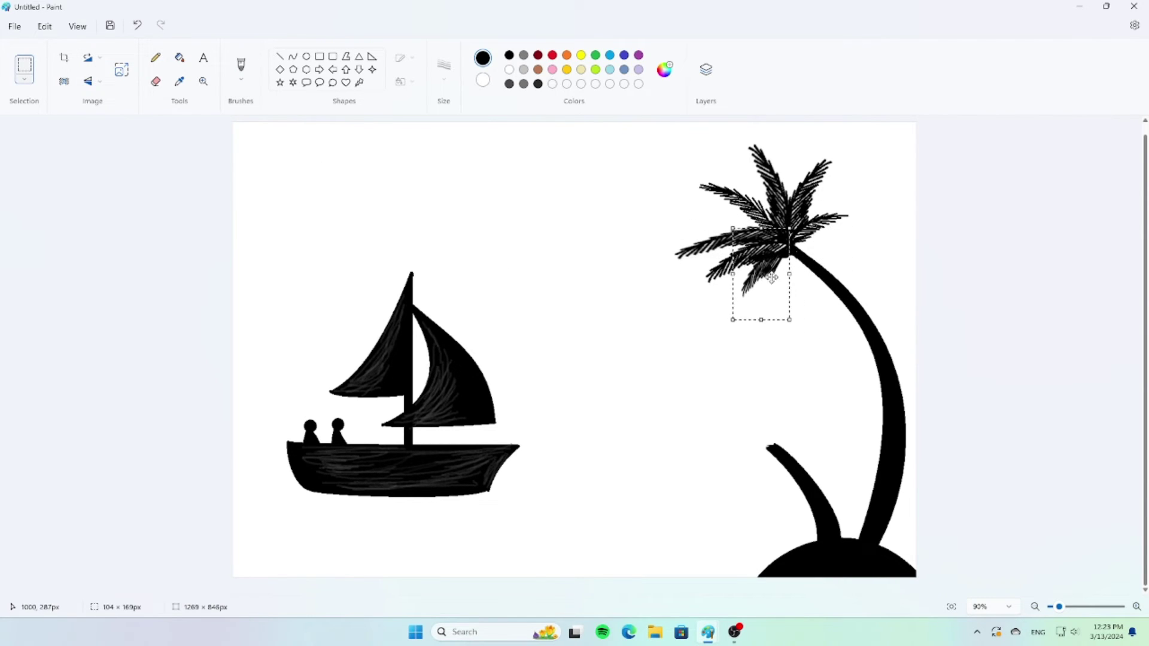
{"action": "left_click_drag", "start_coordinate": [772, 277], "coordinate": [769, 280]}
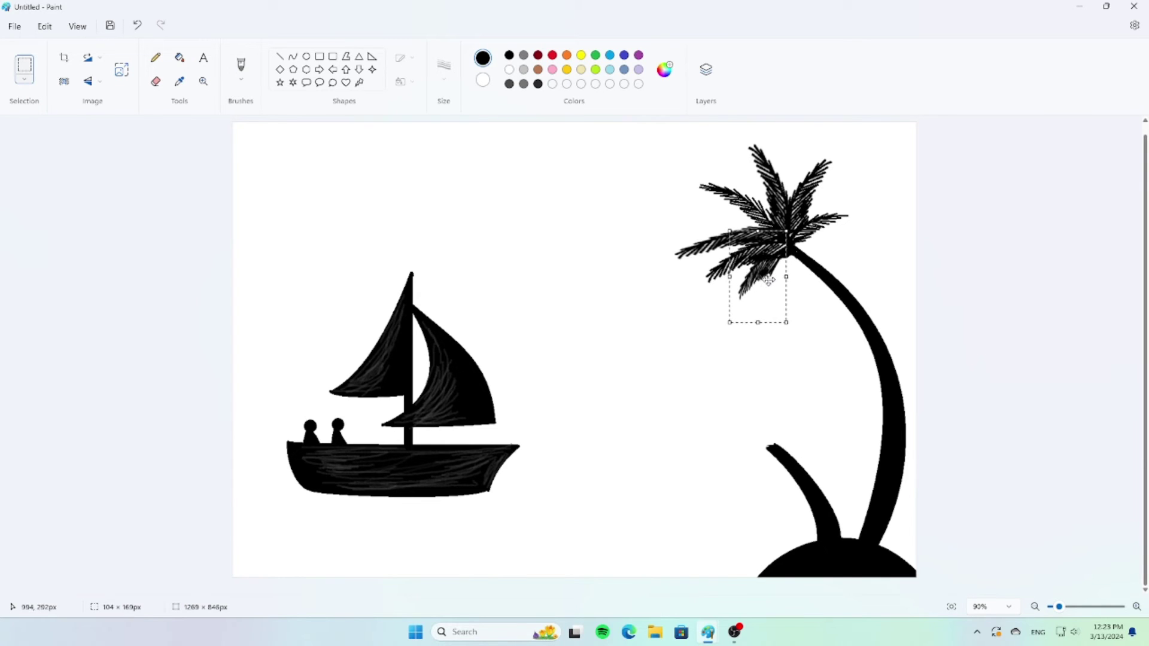
{"action": "left_click", "coordinate": [877, 258]}
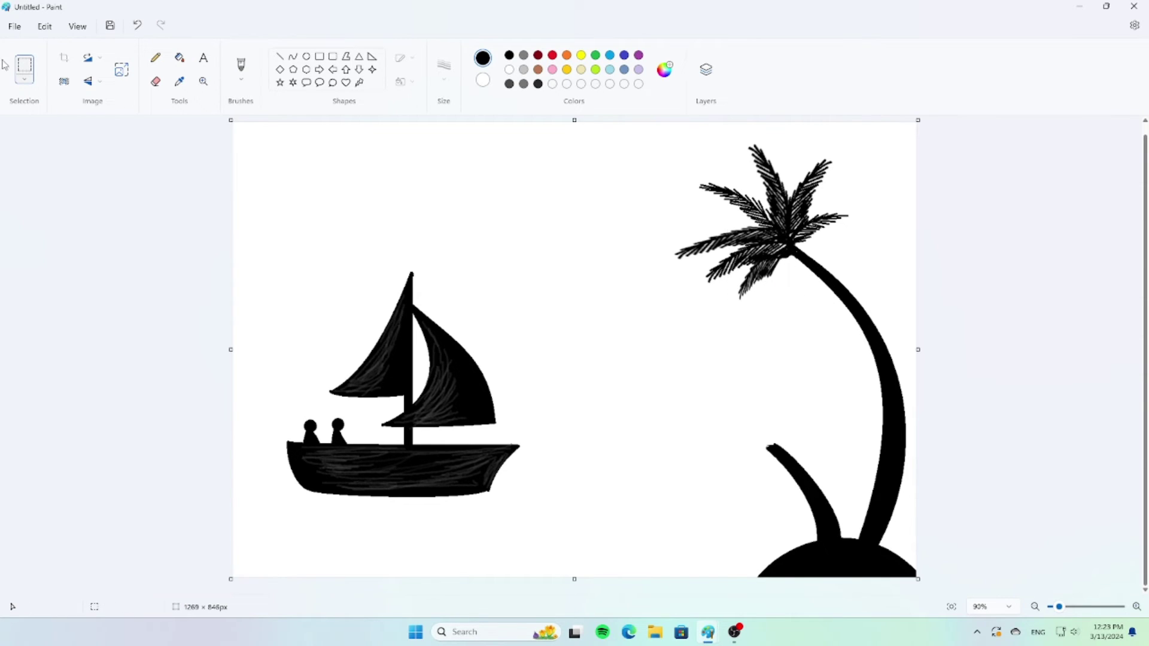
- Copy the tall palm's crown with a free-form selection and paste it onto the short trunk's top
{"action": "left_click", "coordinate": [24, 78]}
{"action": "left_click", "coordinate": [45, 120]}
{"action": "mouse_move", "coordinate": [814, 241]}
{"action": "left_mouse_down"}
{"action": "mouse_move", "coordinate": [748, 308]}
{"action": "mouse_move", "coordinate": [745, 140]}
{"action": "mouse_move", "coordinate": [859, 211]}
{"action": "mouse_move", "coordinate": [817, 241]}
{"action": "left_mouse_up"}
{"action": "right_click", "coordinate": [807, 175]}
{"action": "left_click", "coordinate": [837, 265]}
{"action": "right_click", "coordinate": [680, 387]}
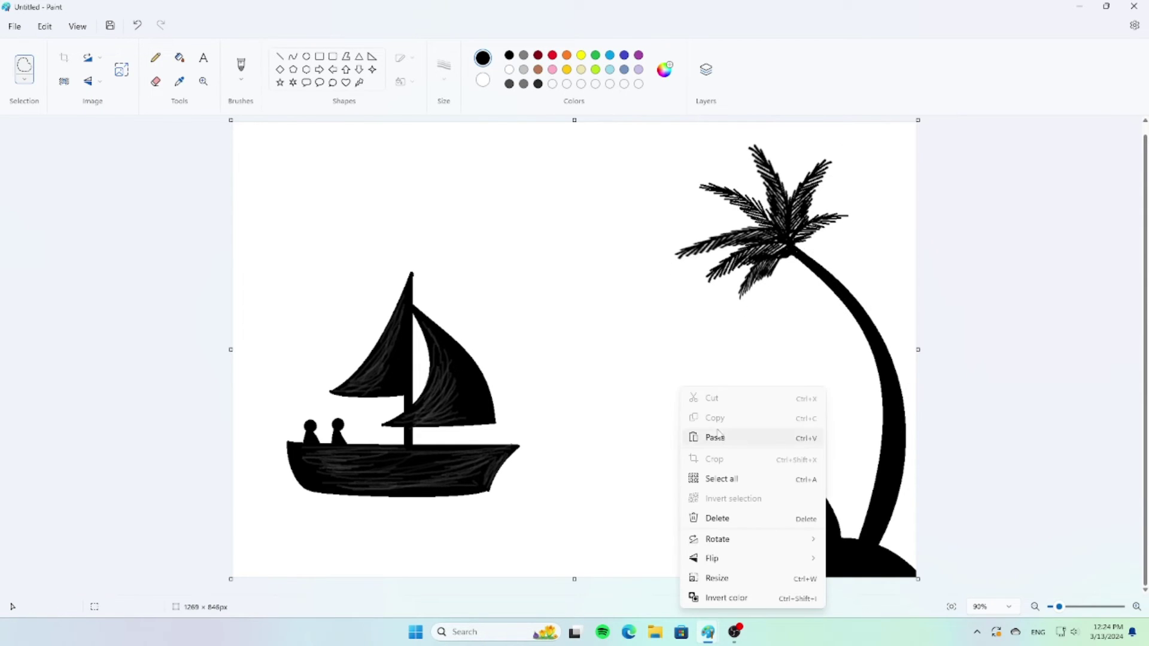
{"action": "left_click", "coordinate": [715, 437]}
{"action": "left_click_drag", "start_coordinate": [346, 225], "coordinate": [751, 429]}
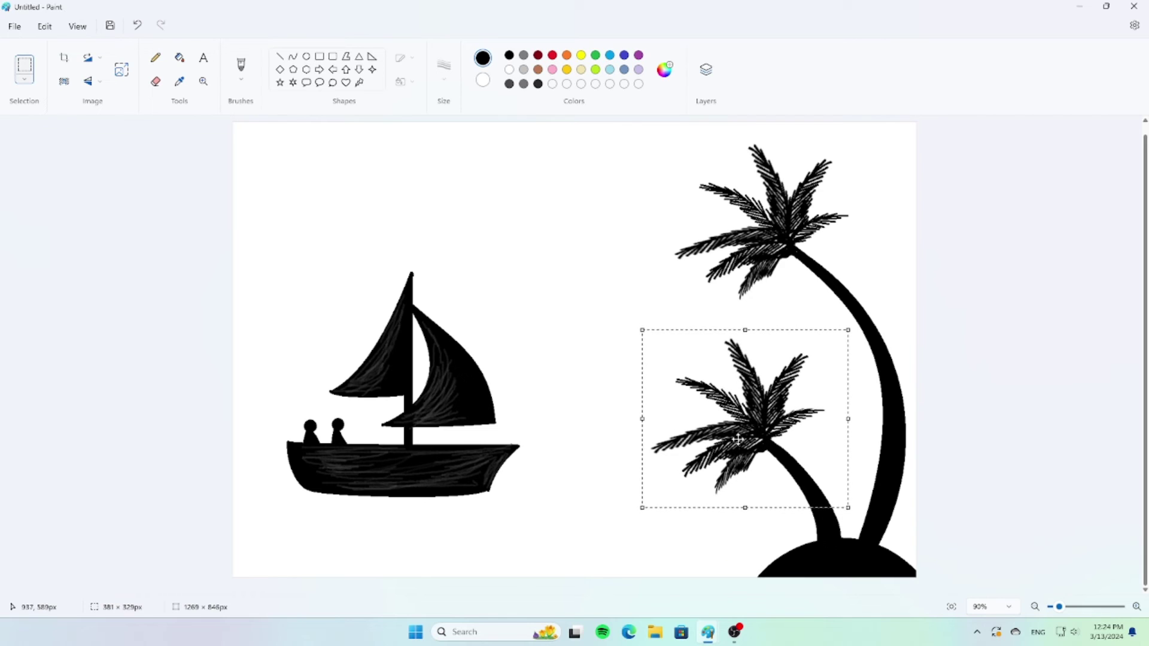
- Shrink the pasted crown, adjust its proportions and align it with the top of the short palm trunk
{"action": "left_click_drag", "start_coordinate": [639, 513], "coordinate": [701, 450]}
{"action": "left_click_drag", "start_coordinate": [791, 394], "coordinate": [775, 432]}
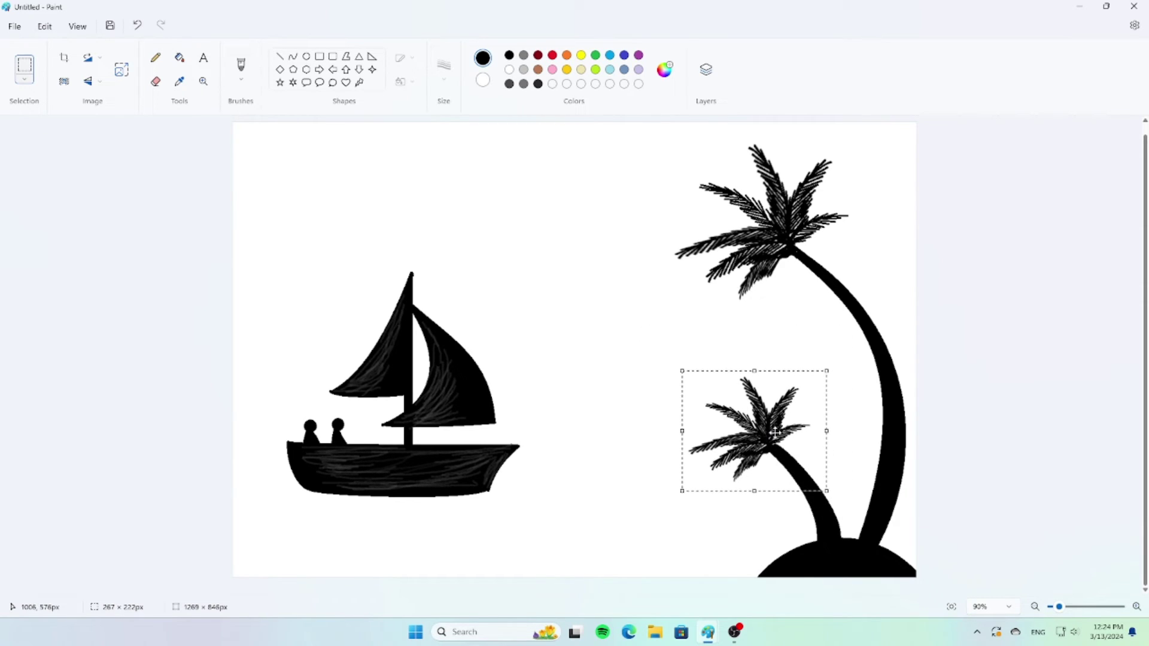
{"action": "left_click_drag", "start_coordinate": [685, 369], "coordinate": [653, 363]}
{"action": "left_click_drag", "start_coordinate": [651, 491], "coordinate": [664, 486]}
{"action": "left_click_drag", "start_coordinate": [744, 364], "coordinate": [744, 358]}
{"action": "left_click_drag", "start_coordinate": [749, 408], "coordinate": [763, 419]}
{"action": "left_click", "coordinate": [818, 512]}
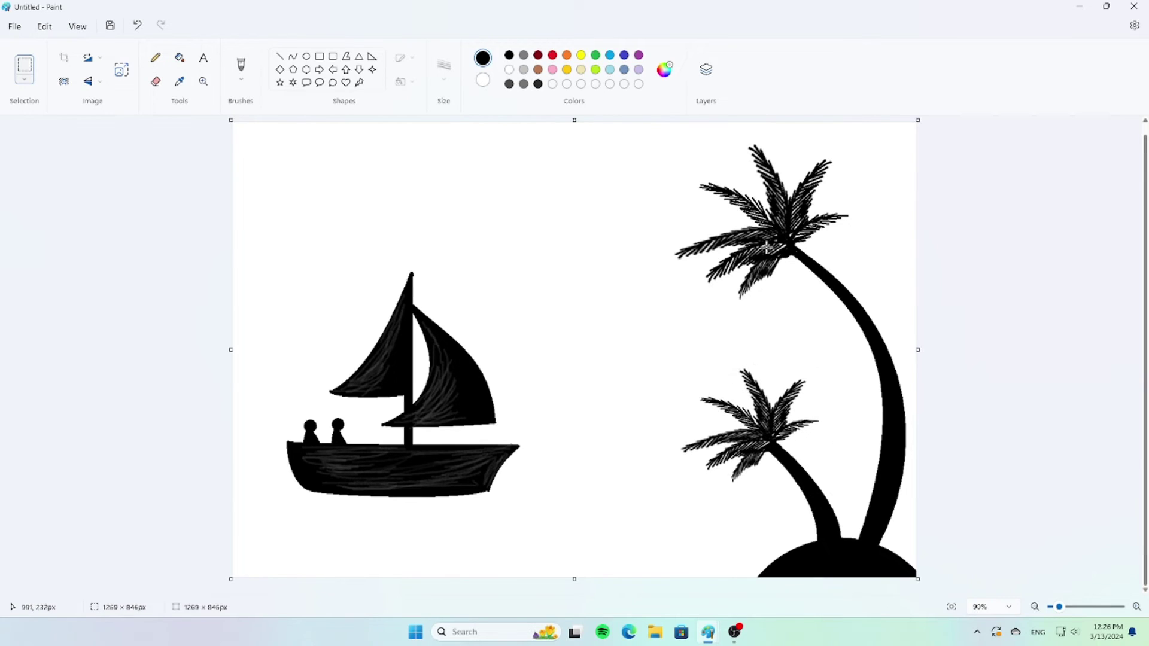
- Draw a small flying bird from curves above the sailboat and fill it with black
{"action": "left_click", "coordinate": [292, 56]}
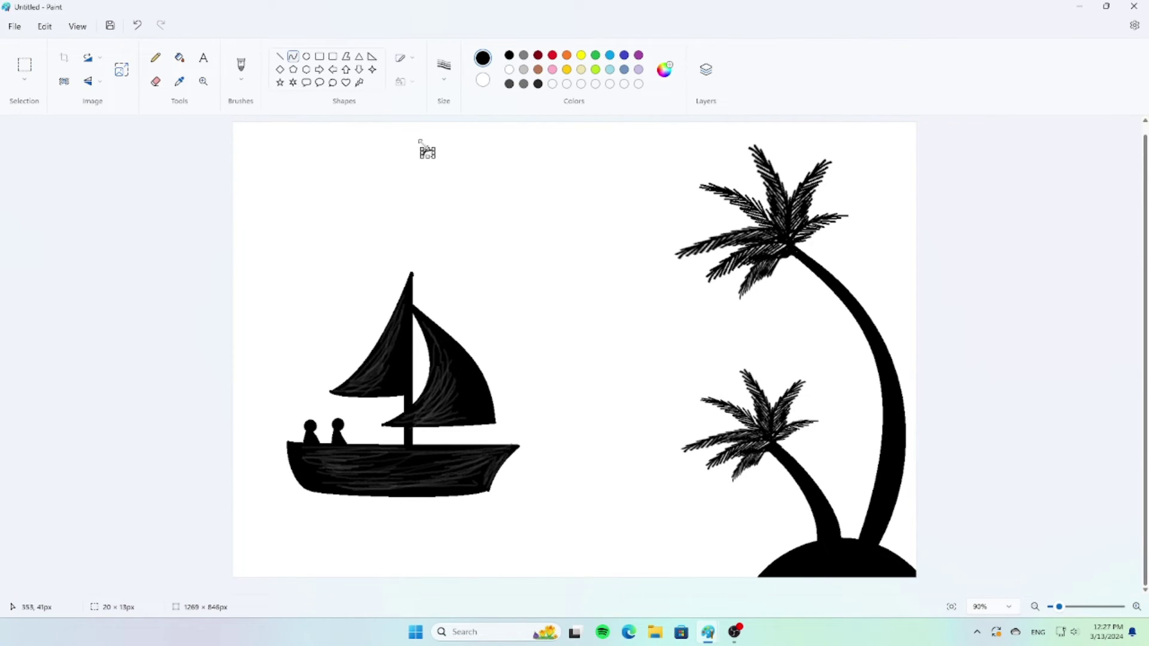
{"action": "key", "text": "ctrl+z"}
{"action": "mouse_move", "coordinate": [426, 164]}
{"action": "left_mouse_down"}
{"action": "mouse_move", "coordinate": [447, 155]}
{"action": "mouse_move", "coordinate": [412, 159]}
{"action": "left_mouse_up"}
{"action": "left_click", "coordinate": [452, 179]}
{"action": "left_click", "coordinate": [442, 162]}
{"action": "mouse_move", "coordinate": [405, 165]}
{"action": "left_mouse_down"}
{"action": "mouse_move", "coordinate": [427, 173]}
{"action": "mouse_move", "coordinate": [416, 163]}
{"action": "mouse_move", "coordinate": [443, 154]}
{"action": "left_mouse_up"}
{"action": "left_click", "coordinate": [436, 168]}
{"action": "left_click", "coordinate": [369, 146]}
{"action": "left_click", "coordinate": [179, 58]}
{"action": "left_click", "coordinate": [425, 168]}
- Copy the bird and paste a smaller copy at its lower left
{"action": "left_click", "coordinate": [24, 65]}
{"action": "left_click_drag", "start_coordinate": [395, 147], "coordinate": [459, 186]}
{"action": "key", "text": "ctrl+c"}
{"action": "right_click", "coordinate": [346, 191]}
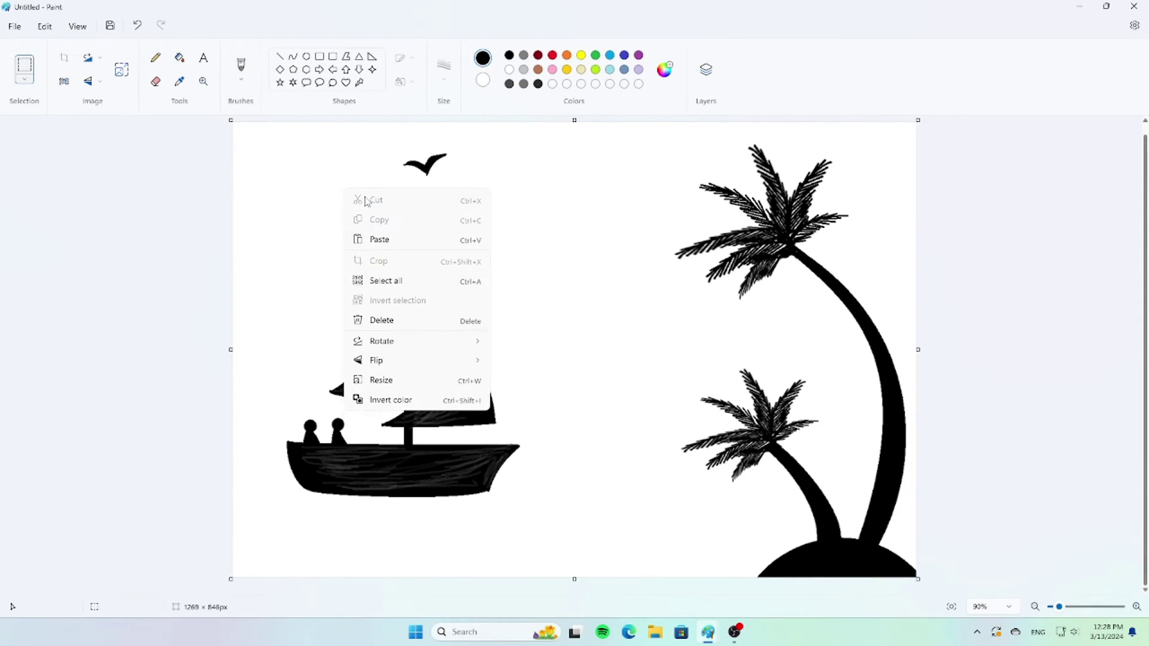
{"action": "left_click", "coordinate": [377, 239]}
{"action": "left_click_drag", "start_coordinate": [265, 142], "coordinate": [384, 191]}
{"action": "left_click_drag", "start_coordinate": [351, 209], "coordinate": [453, 174]}
- Paste two more reduced bird copies at the lower right of the large bird, one about 35 × 26 px
{"action": "right_click", "coordinate": [366, 177]}
{"action": "left_click", "coordinate": [399, 226]}
{"action": "left_click_drag", "start_coordinate": [261, 136], "coordinate": [399, 186]}
{"action": "right_click", "coordinate": [332, 160]}
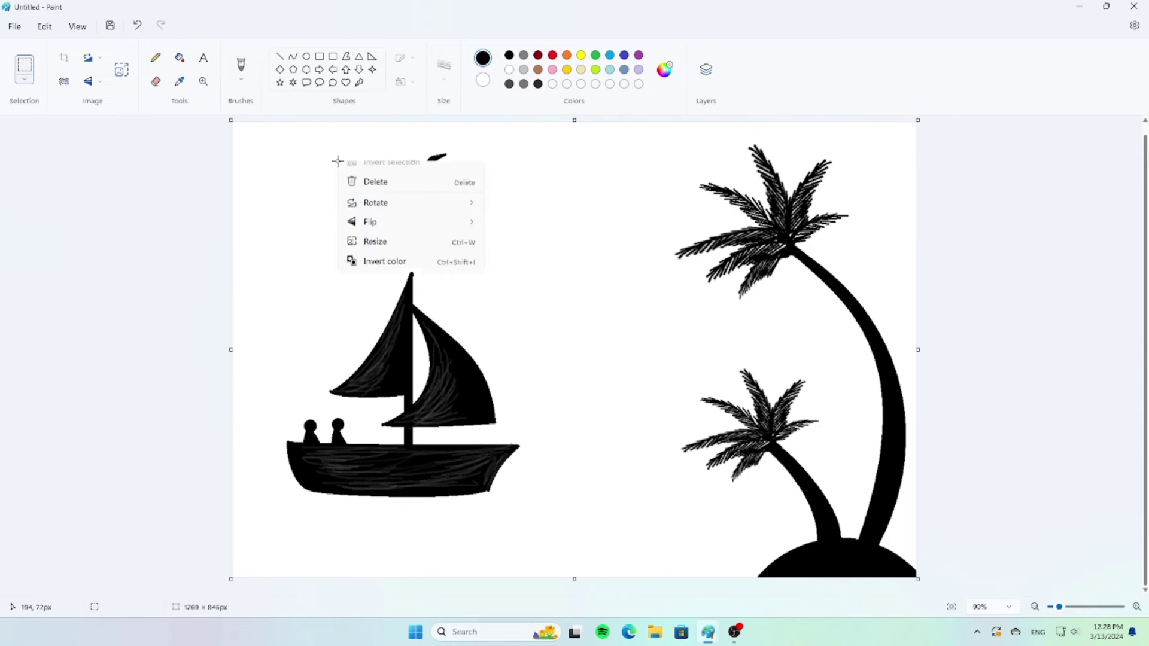
{"action": "left_click", "coordinate": [365, 205]}
{"action": "left_click_drag", "start_coordinate": [281, 140], "coordinate": [460, 191]}
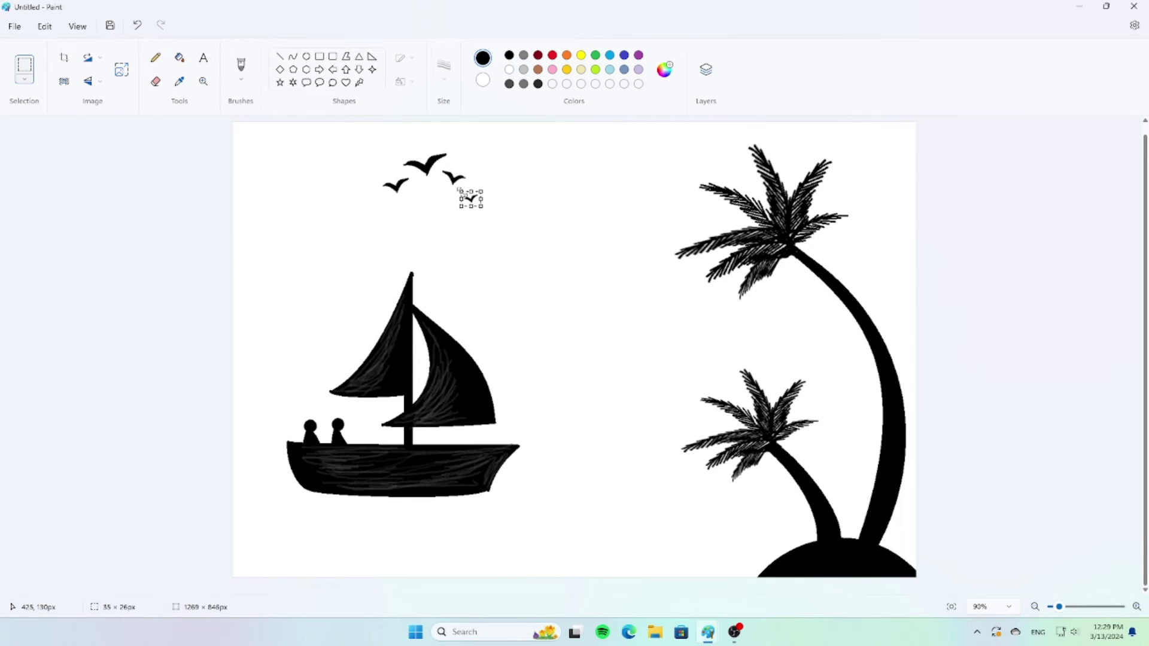
- Paste two more small bird copies along the lower edge of the flock
{"action": "right_click", "coordinate": [504, 185]}
{"action": "left_click", "coordinate": [538, 233]}
{"action": "left_click_drag", "start_coordinate": [254, 138], "coordinate": [504, 203]}
{"action": "right_click", "coordinate": [498, 205]}
{"action": "left_click", "coordinate": [527, 223]}
{"action": "left_click_drag", "start_coordinate": [267, 142], "coordinate": [437, 191]}
{"action": "left_click", "coordinate": [475, 199]}
{"action": "right_click", "coordinate": [458, 204]}
{"action": "left_click", "coordinate": [491, 257]}
{"action": "left_click_drag", "start_coordinate": [278, 145], "coordinate": [432, 226]}
{"action": "left_click_drag", "start_coordinate": [440, 201], "coordinate": [439, 205]}
{"action": "left_click", "coordinate": [136, 27]}
- Paste another small bird copy at the upper right of the flock
{"action": "right_click", "coordinate": [335, 187]}
{"action": "left_click", "coordinate": [359, 233]}
{"action": "left_click_drag", "start_coordinate": [269, 141], "coordinate": [504, 163]}
{"action": "left_click_drag", "start_coordinate": [471, 165], "coordinate": [481, 165]}
- Show the layers, select the silhouette layer and hide the layer beneath it
{"action": "left_click", "coordinate": [706, 70]}
{"action": "left_click", "coordinate": [1107, 235]}
{"action": "left_click", "coordinate": [1107, 179]}
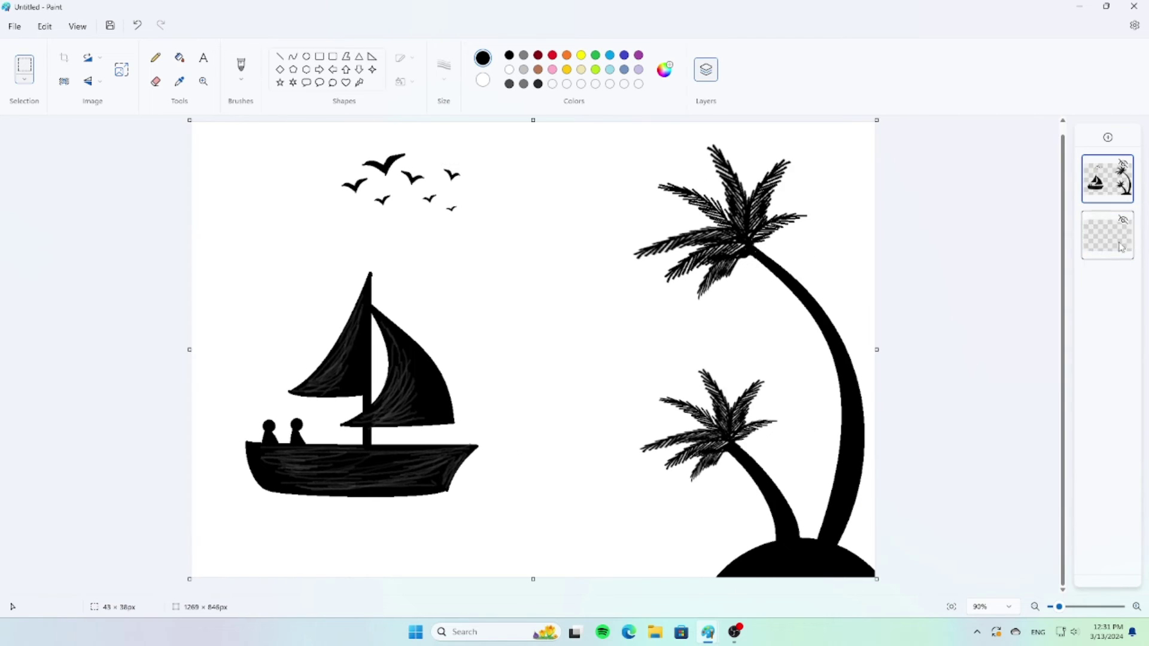
{"action": "left_click", "coordinate": [1123, 219]}
- Smooth the right edge of the short palm's trunk with a black curve
{"action": "left_click", "coordinate": [1137, 606]}
{"action": "left_click", "coordinate": [1137, 607]}
{"action": "left_click_drag", "start_coordinate": [1062, 359], "coordinate": [1062, 425]}
{"action": "left_click_drag", "start_coordinate": [920, 591], "coordinate": [1033, 594]}
{"action": "left_click", "coordinate": [883, 374]}
{"action": "left_click", "coordinate": [241, 66]}
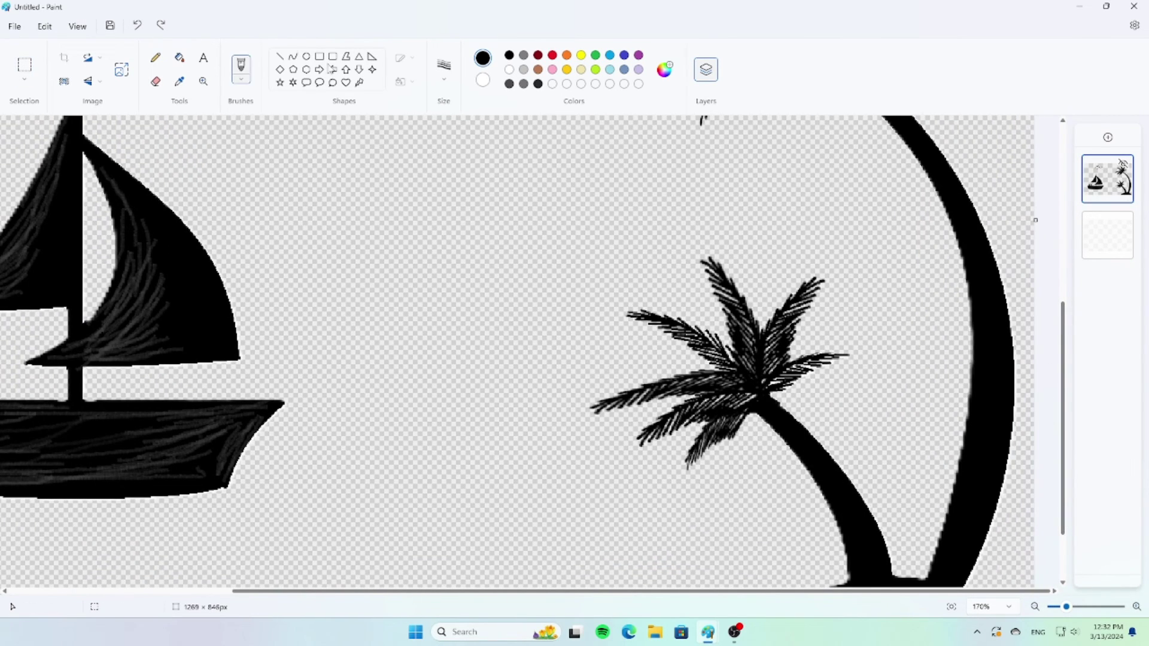
{"action": "left_click", "coordinate": [292, 56]}
{"action": "left_click_drag", "start_coordinate": [771, 398], "coordinate": [894, 577]}
{"action": "left_click_drag", "start_coordinate": [859, 525], "coordinate": [883, 504]}
{"action": "left_click_drag", "start_coordinate": [1062, 342], "coordinate": [1063, 236]}
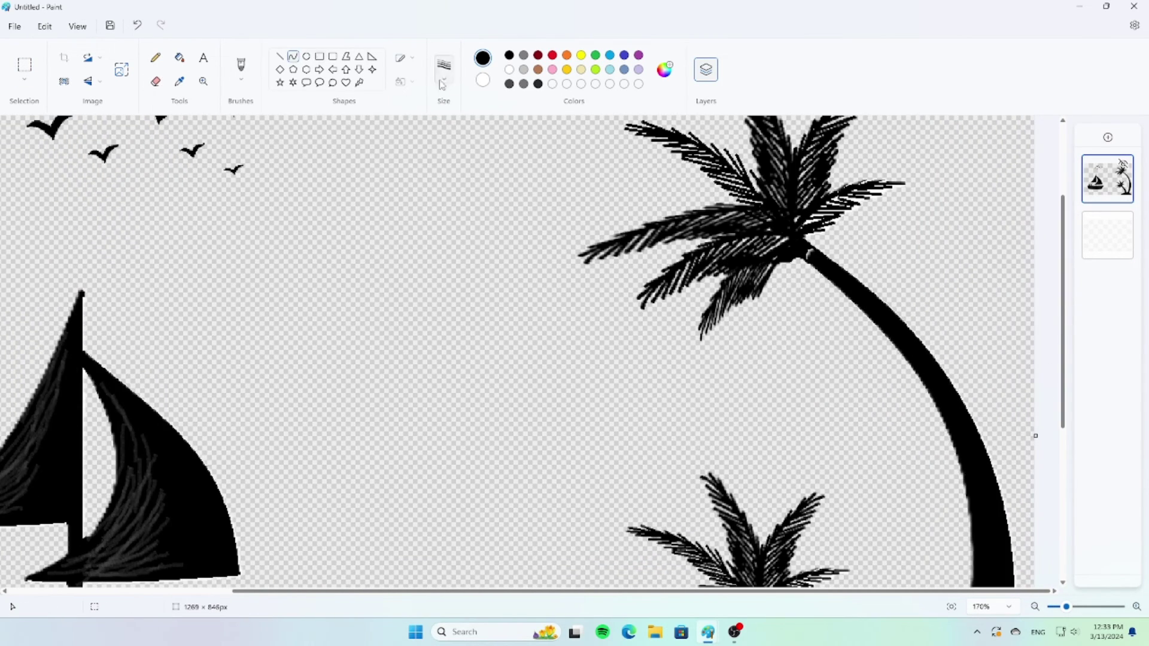
{"action": "left_click_drag", "start_coordinate": [805, 235], "coordinate": [1011, 556]}
{"action": "mouse_move", "coordinate": [922, 386]}
{"action": "left_mouse_down"}
{"action": "mouse_move", "coordinate": [942, 345]}
{"action": "mouse_move", "coordinate": [992, 395]}
{"action": "mouse_move", "coordinate": [965, 359]}
{"action": "left_mouse_up"}
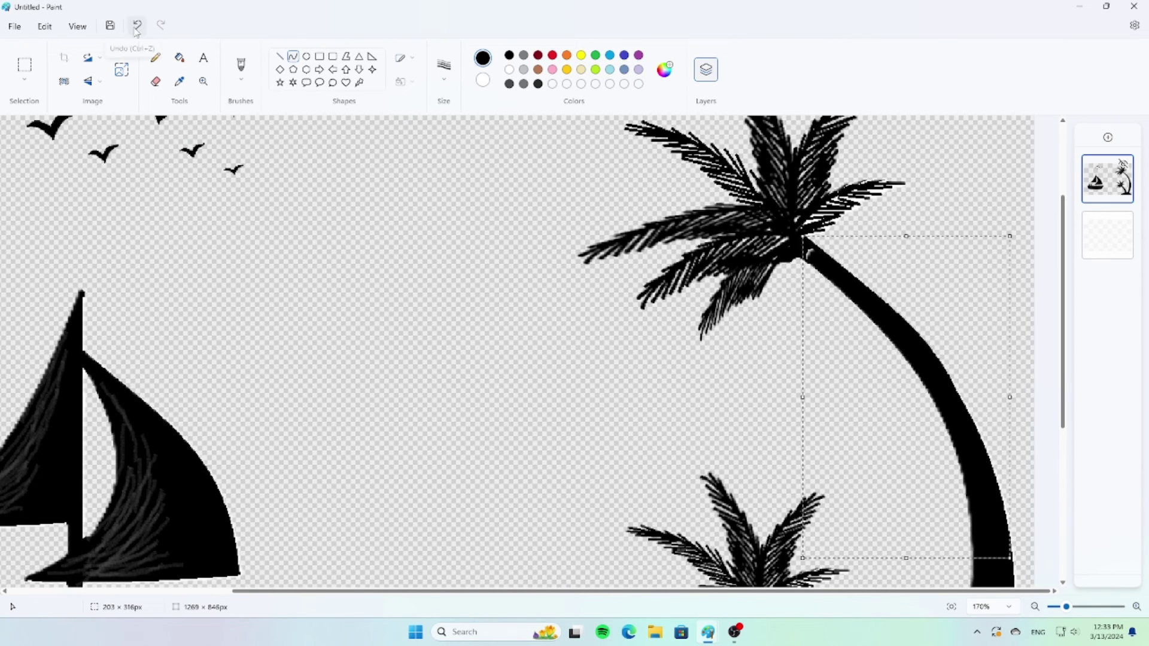
{"action": "left_click", "coordinate": [137, 25]}
- Trace the tall palm trunk's right edge with a black curve about 562 px tall and fill the gap beneath its crown
{"action": "left_click_drag", "start_coordinate": [1062, 312], "coordinate": [1062, 381]}
{"action": "left_click", "coordinate": [951, 607]}
{"action": "mouse_move", "coordinate": [729, 261]}
{"action": "left_mouse_down"}
{"action": "mouse_move", "coordinate": [816, 543]}
{"action": "mouse_move", "coordinate": [810, 534]}
{"action": "left_mouse_up"}
{"action": "mouse_move", "coordinate": [820, 413]}
{"action": "left_mouse_down"}
{"action": "mouse_move", "coordinate": [831, 344]}
{"action": "mouse_move", "coordinate": [859, 423]}
{"action": "left_mouse_up"}
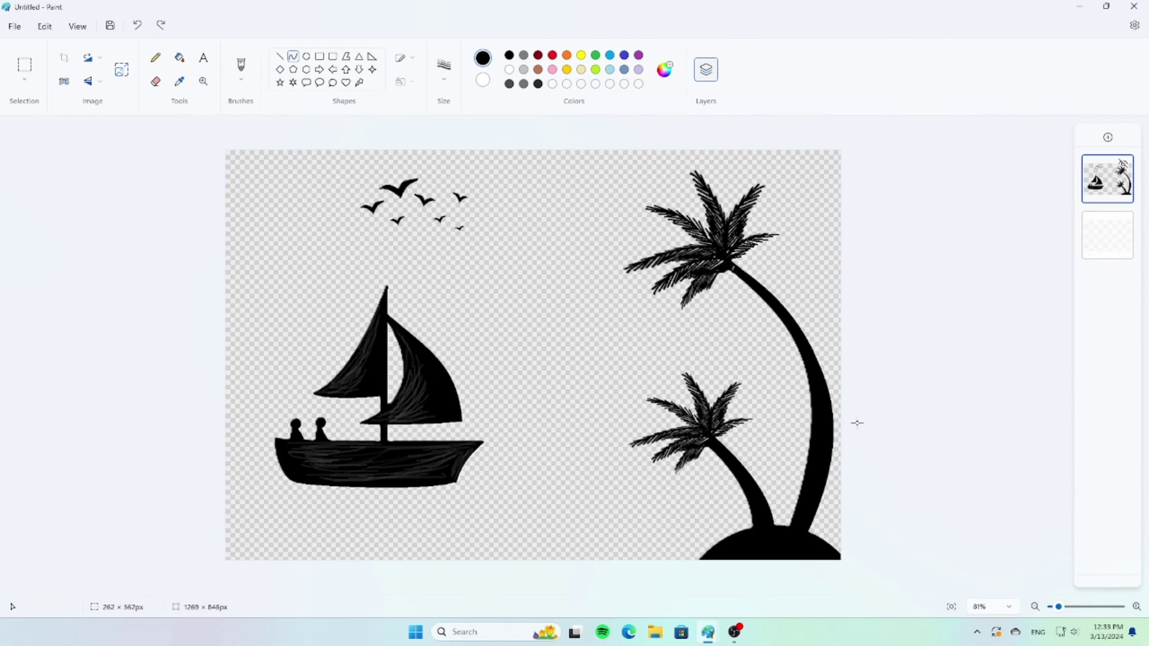
{"action": "left_click", "coordinate": [718, 298]}
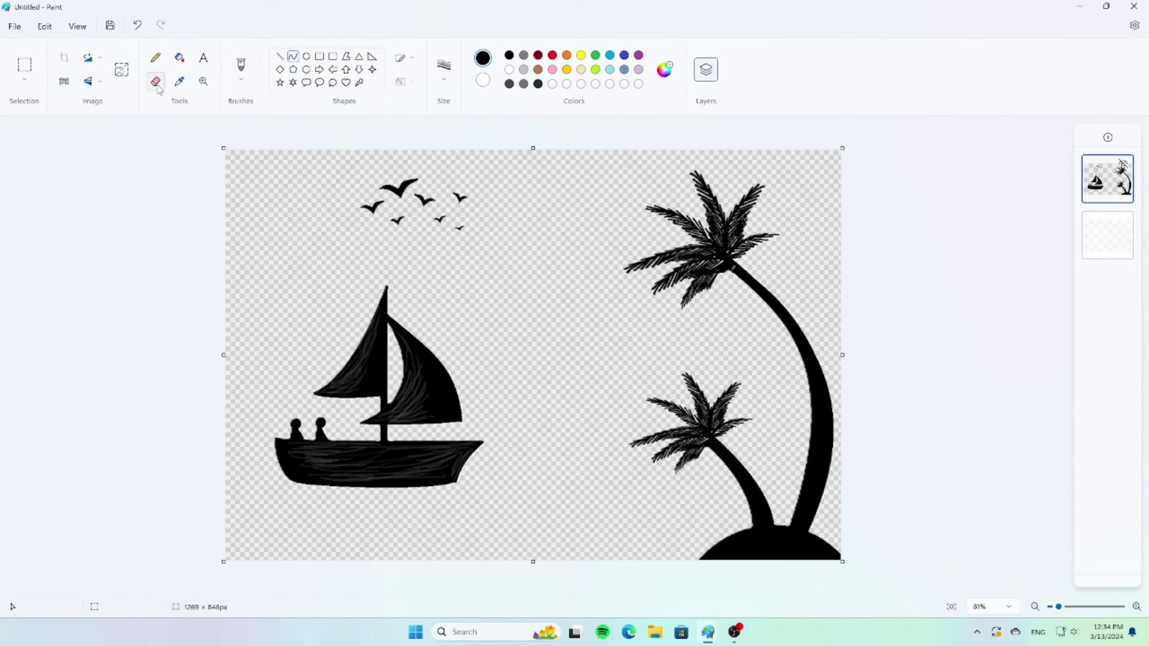
{"action": "left_click", "coordinate": [180, 58]}
{"action": "left_click", "coordinate": [736, 267]}
- Trace the front sail's curved outer edge and the mast's straight edge in black
{"action": "left_click", "coordinate": [293, 57]}
{"action": "scroll", "coordinate": [598, 371], "scroll_direction": "up", "scroll_amount": 7}
{"action": "left_click_drag", "start_coordinate": [238, 262], "coordinate": [376, 458]}
{"action": "mouse_move", "coordinate": [308, 314]}
{"action": "left_mouse_down"}
{"action": "mouse_move", "coordinate": [299, 303]}
{"action": "mouse_move", "coordinate": [314, 313]}
{"action": "left_mouse_up"}
{"action": "left_click_drag", "start_coordinate": [362, 374], "coordinate": [375, 366]}
{"action": "left_click", "coordinate": [278, 479]}
{"action": "mouse_move", "coordinate": [236, 208]}
{"action": "left_mouse_down"}
{"action": "mouse_move", "coordinate": [236, 469]}
{"action": "mouse_move", "coordinate": [236, 428]}
{"action": "left_mouse_up"}
{"action": "left_click_drag", "start_coordinate": [237, 428], "coordinate": [236, 499]}
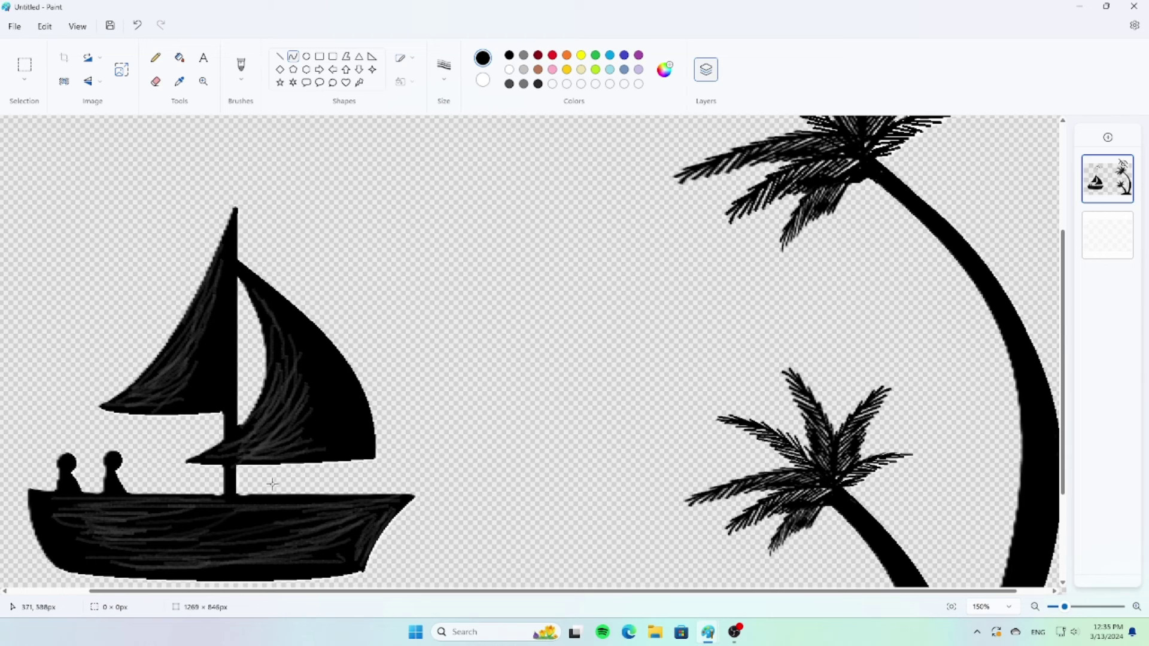
- Smooth the bottom edges of both sails with black curves and set the line width to 8 px
{"action": "mouse_move", "coordinate": [374, 460]}
{"action": "left_mouse_down"}
{"action": "mouse_move", "coordinate": [231, 464]}
{"action": "mouse_move", "coordinate": [294, 462]}
{"action": "left_mouse_up"}
{"action": "mouse_move", "coordinate": [223, 415]}
{"action": "left_mouse_down"}
{"action": "mouse_move", "coordinate": [112, 409]}
{"action": "mouse_move", "coordinate": [173, 414]}
{"action": "left_mouse_up"}
{"action": "left_click", "coordinate": [443, 69]}
{"action": "left_click", "coordinate": [444, 191]}
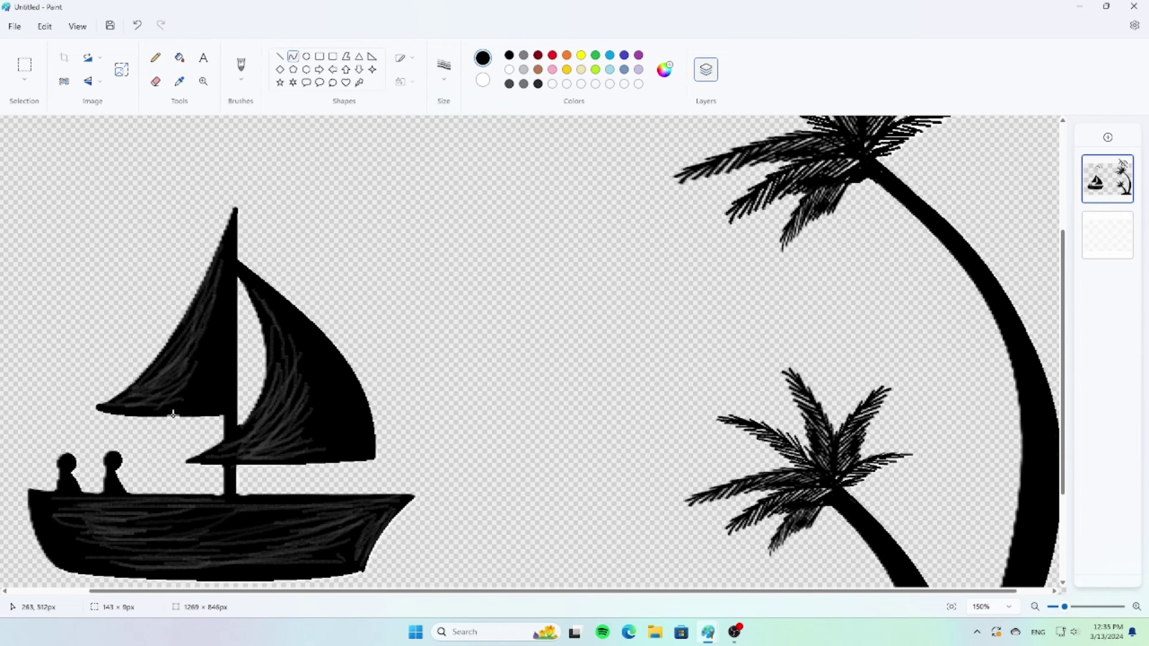
- Trace the hull's bottom edge with a black curve about 331 px wide and set the line width to 5 px
{"action": "left_click", "coordinate": [240, 67]}
{"action": "left_click", "coordinate": [203, 103]}
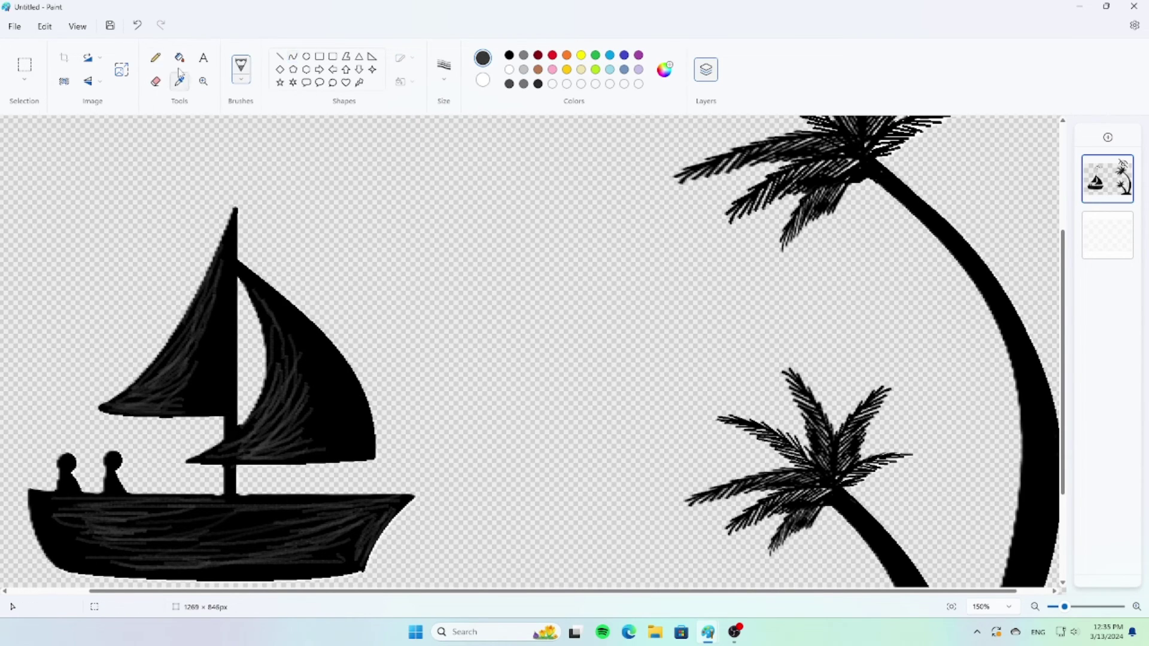
{"action": "left_click", "coordinate": [293, 56]}
{"action": "left_click", "coordinate": [509, 55]}
{"action": "scroll", "coordinate": [36, 449], "scroll_direction": "down", "scroll_amount": 1}
{"action": "left_click_drag", "start_coordinate": [63, 497], "coordinate": [361, 499]}
{"action": "mouse_move", "coordinate": [287, 499]}
{"action": "left_mouse_down"}
{"action": "mouse_move", "coordinate": [300, 502]}
{"action": "mouse_move", "coordinate": [294, 510]}
{"action": "left_mouse_up"}
{"action": "left_click", "coordinate": [444, 69]}
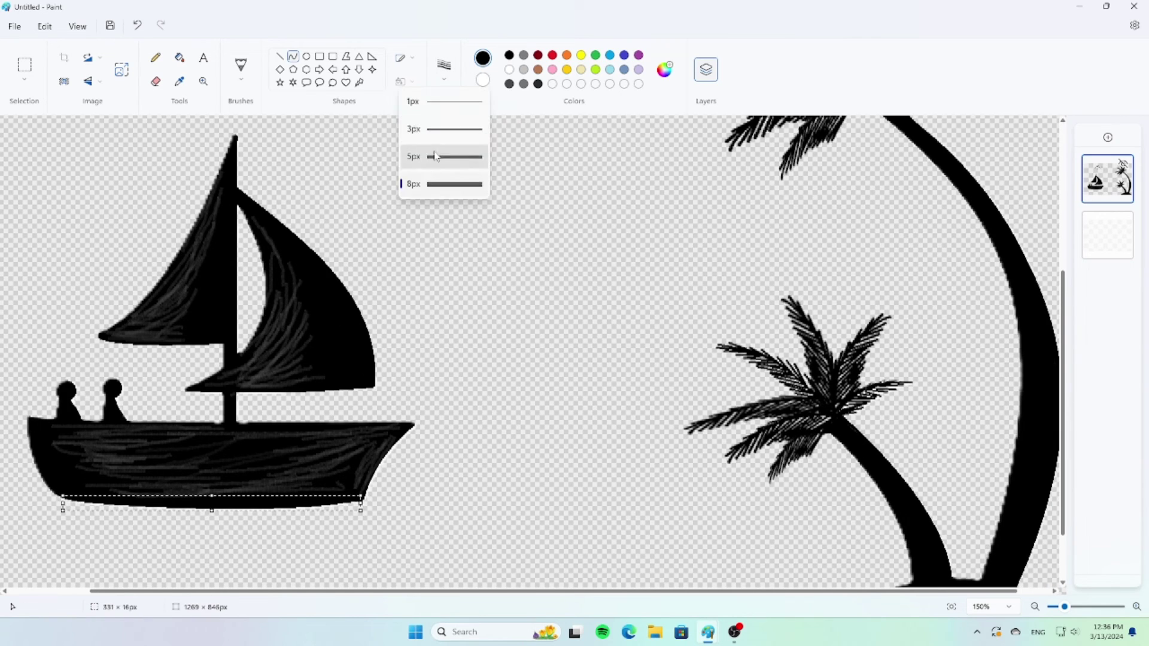
{"action": "left_click", "coordinate": [435, 156]}
- Set the Line tool's width to 1 px and switch to the free-form selection tool
{"action": "left_click_drag", "start_coordinate": [877, 593], "coordinate": [915, 593]}
{"action": "left_click", "coordinate": [279, 57]}
{"action": "left_click", "coordinate": [443, 69]}
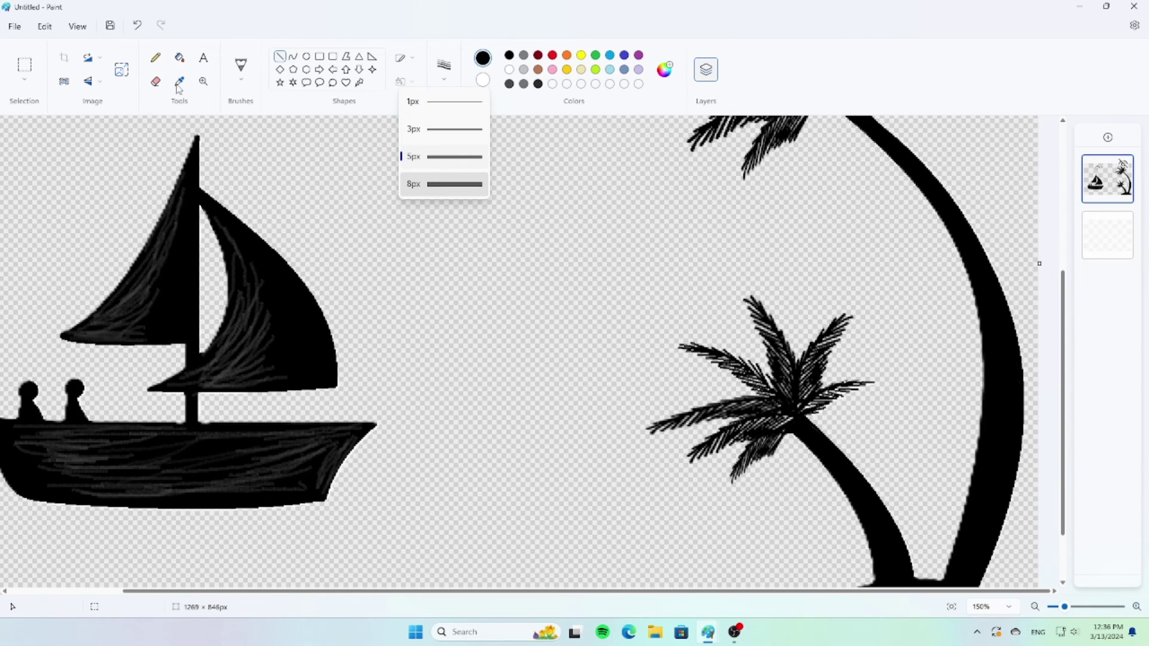
{"action": "left_click", "coordinate": [451, 100]}
{"action": "left_click", "coordinate": [24, 81]}
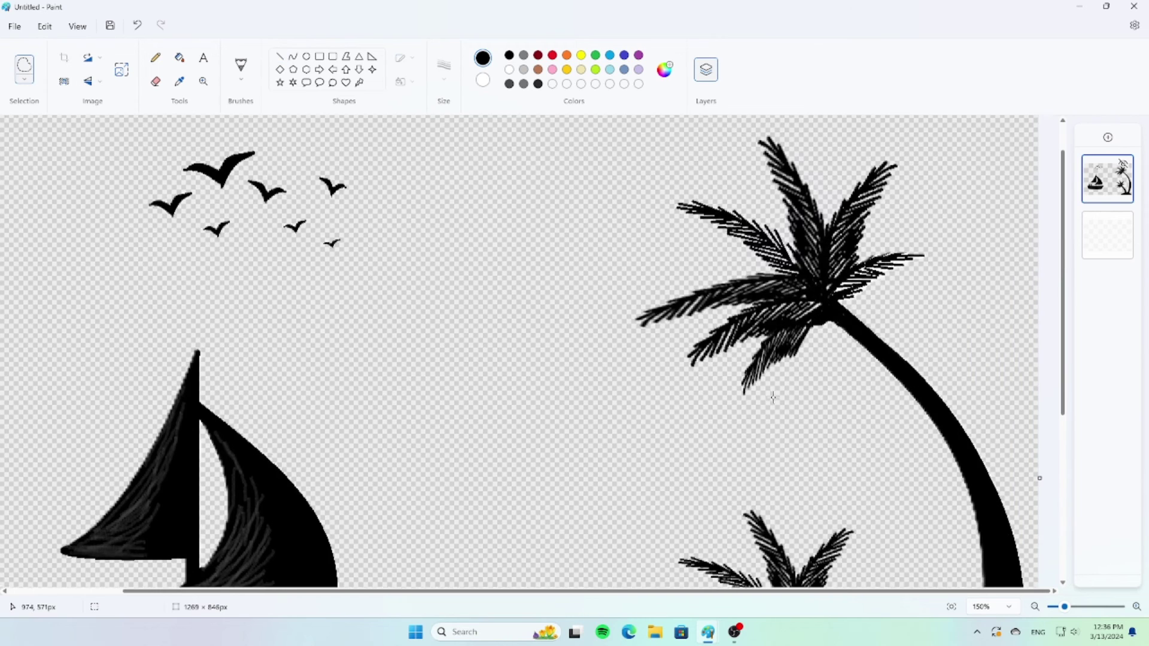
{"action": "left_click", "coordinate": [1035, 607]}
{"action": "left_click", "coordinate": [1035, 607]}
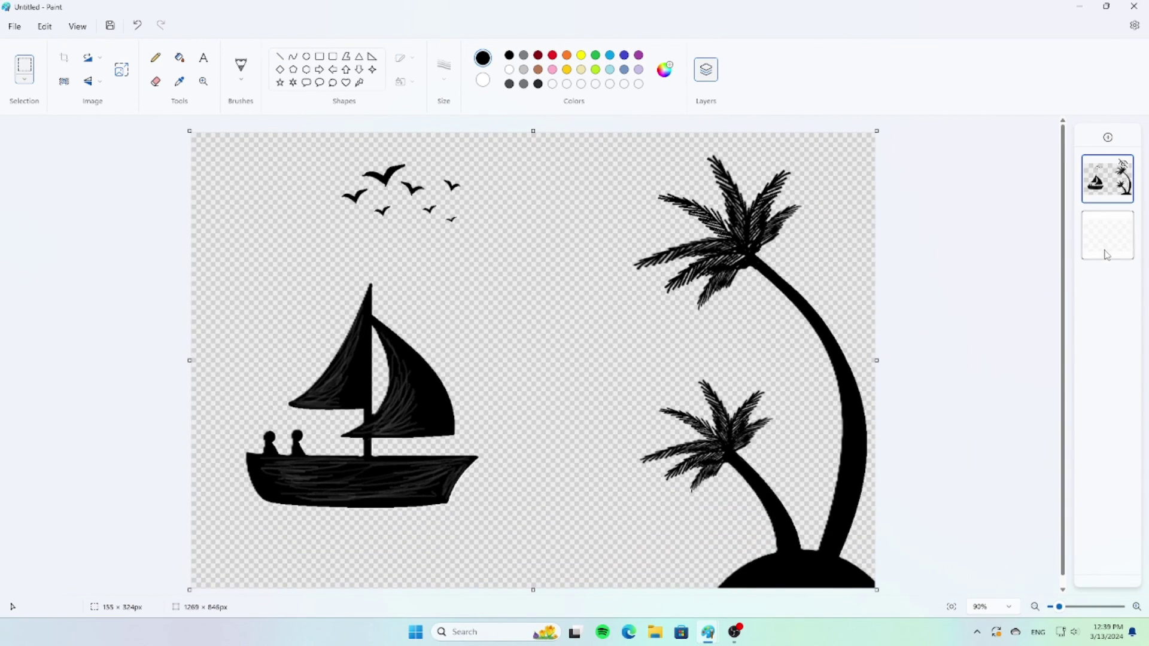
- Show the white background layer, close the layer view, select the whole silhouette image and copy it
{"action": "left_click", "coordinate": [1123, 220]}
{"action": "left_click", "coordinate": [706, 70]}
{"action": "left_click", "coordinate": [24, 81]}
{"action": "left_click", "coordinate": [62, 146]}
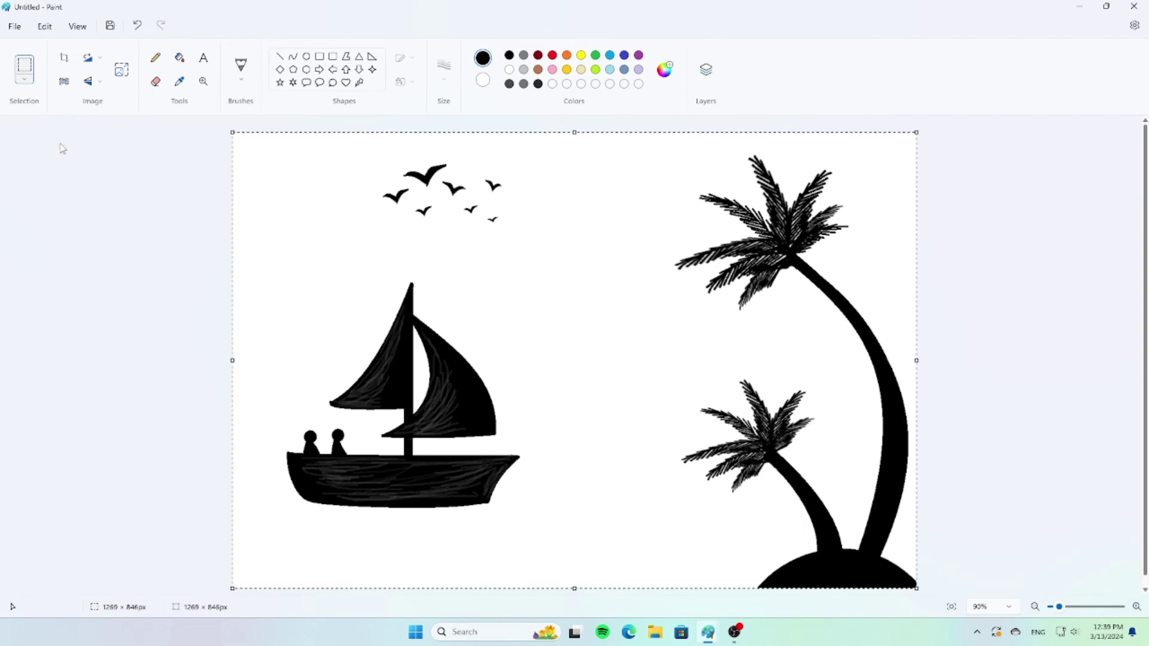
{"action": "right_click", "coordinate": [584, 268]}
{"action": "left_click", "coordinate": [645, 307]}
- Switch to the sunset Paint window, paste the boat, birds and palm silhouettes over the seascape and deselect them
{"action": "mouse_move", "coordinate": [708, 635]}
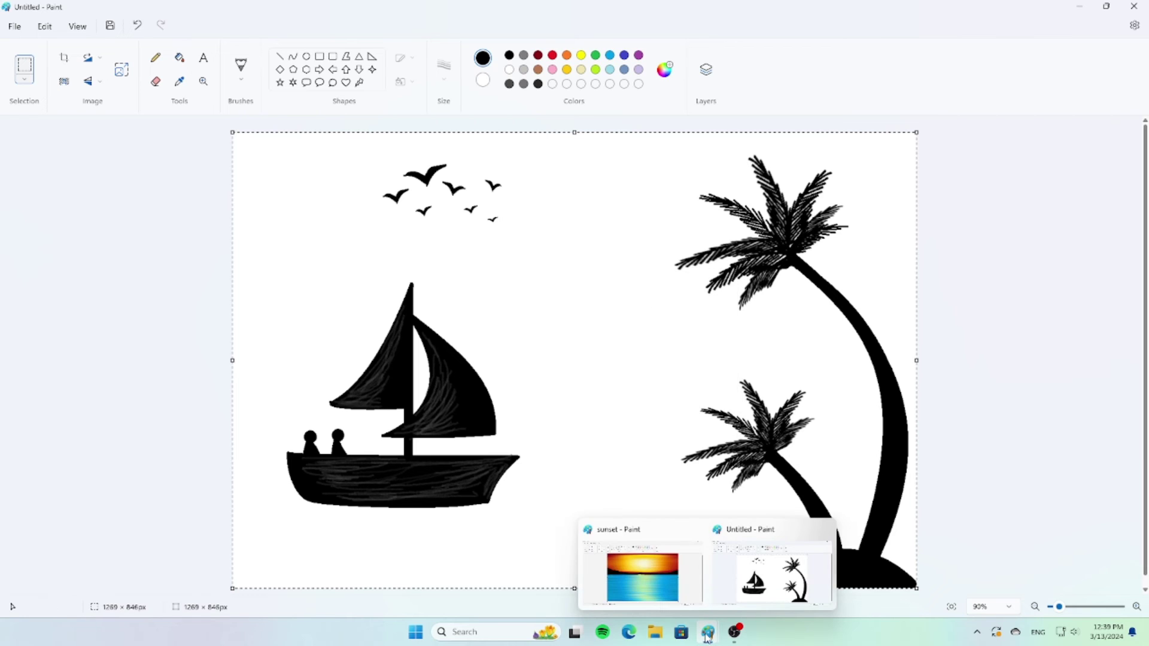
{"action": "left_click", "coordinate": [642, 571]}
{"action": "right_click", "coordinate": [492, 334]}
{"action": "left_click", "coordinate": [555, 381]}
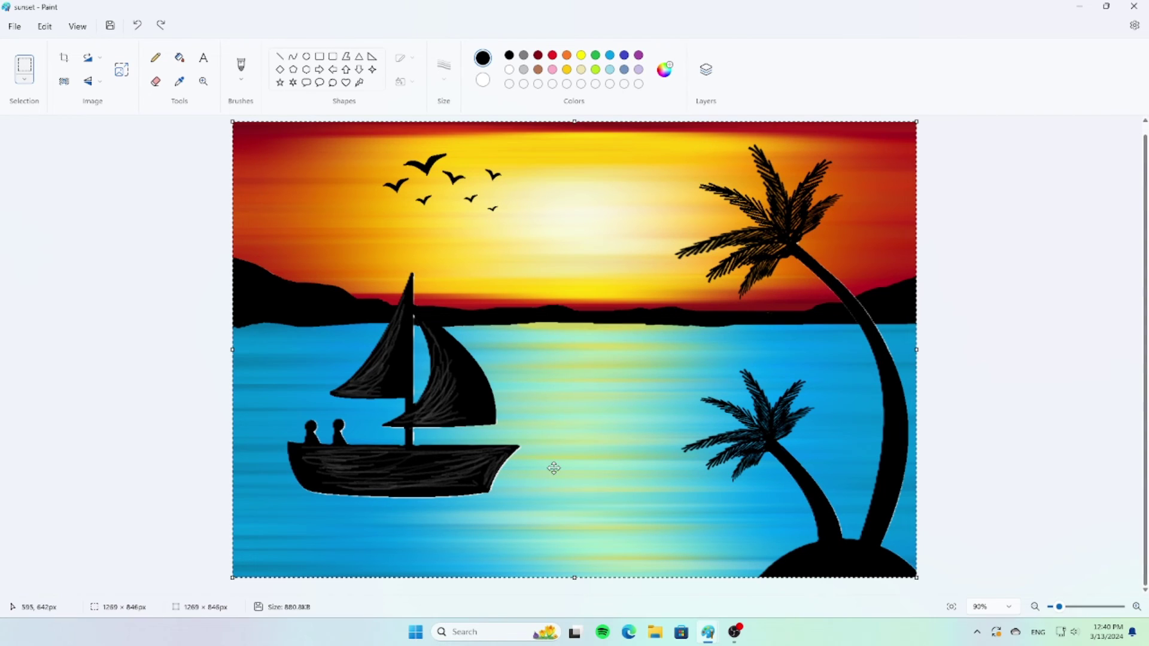
{"action": "left_click", "coordinate": [155, 82]}
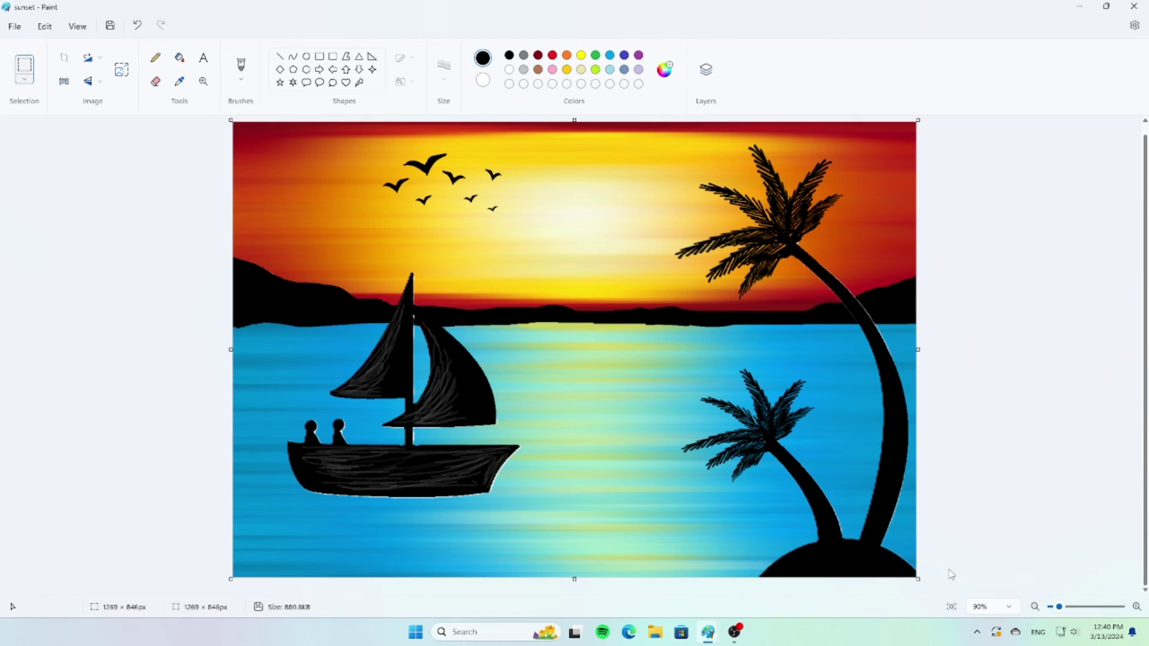
- Try to cover the white fringe under the boat's hull with curves in blue sampled from the water
{"action": "scroll", "coordinate": [951, 575], "scroll_direction": "up", "scroll_amount": 3, "text": "ctrl"}
{"action": "left_click", "coordinate": [240, 78]}
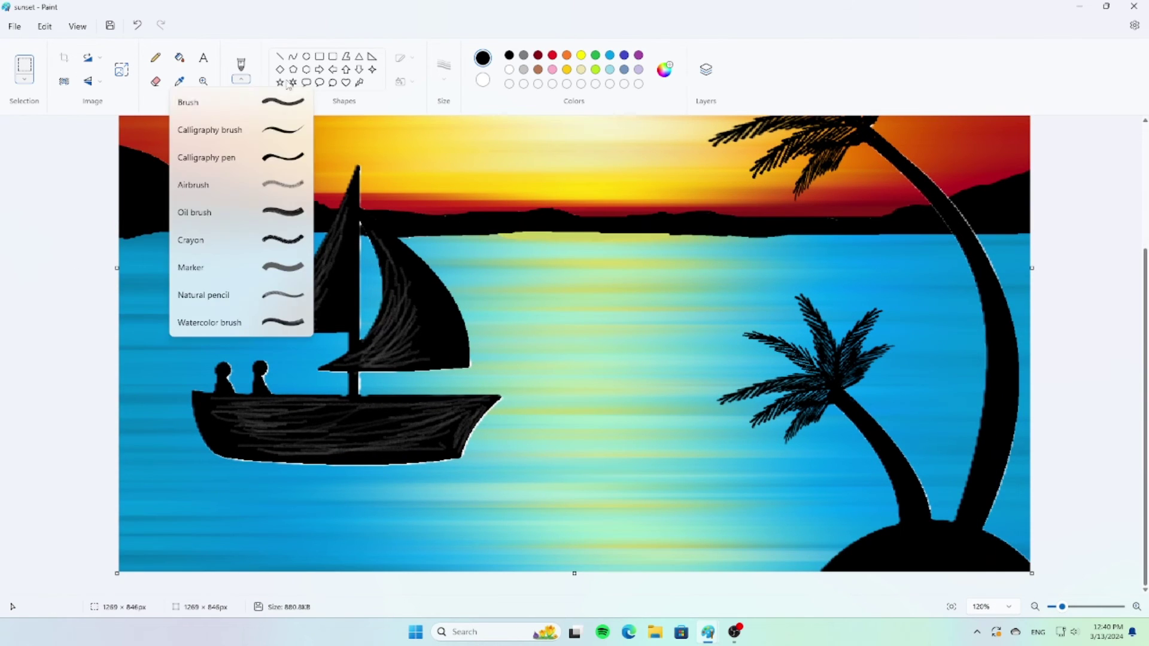
{"action": "left_click", "coordinate": [293, 56]}
{"action": "left_click", "coordinate": [179, 81]}
{"action": "left_click", "coordinate": [285, 467]}
{"action": "key", "text": "ctrl+z"}
{"action": "mouse_move", "coordinate": [242, 461]}
{"action": "left_mouse_down"}
{"action": "mouse_move", "coordinate": [423, 467]}
{"action": "mouse_move", "coordinate": [354, 465]}
{"action": "left_mouse_up"}
{"action": "key", "text": "ctrl+z"}
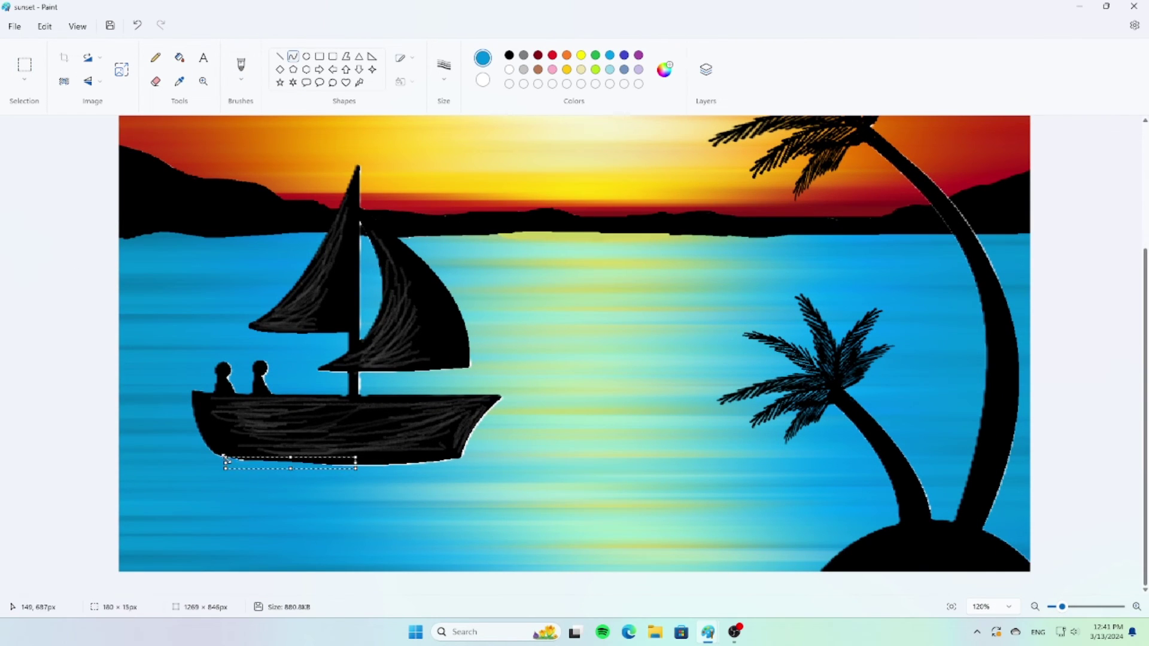
{"action": "key", "text": "ctrl+z"}
{"action": "left_click_drag", "start_coordinate": [219, 458], "coordinate": [329, 466]}
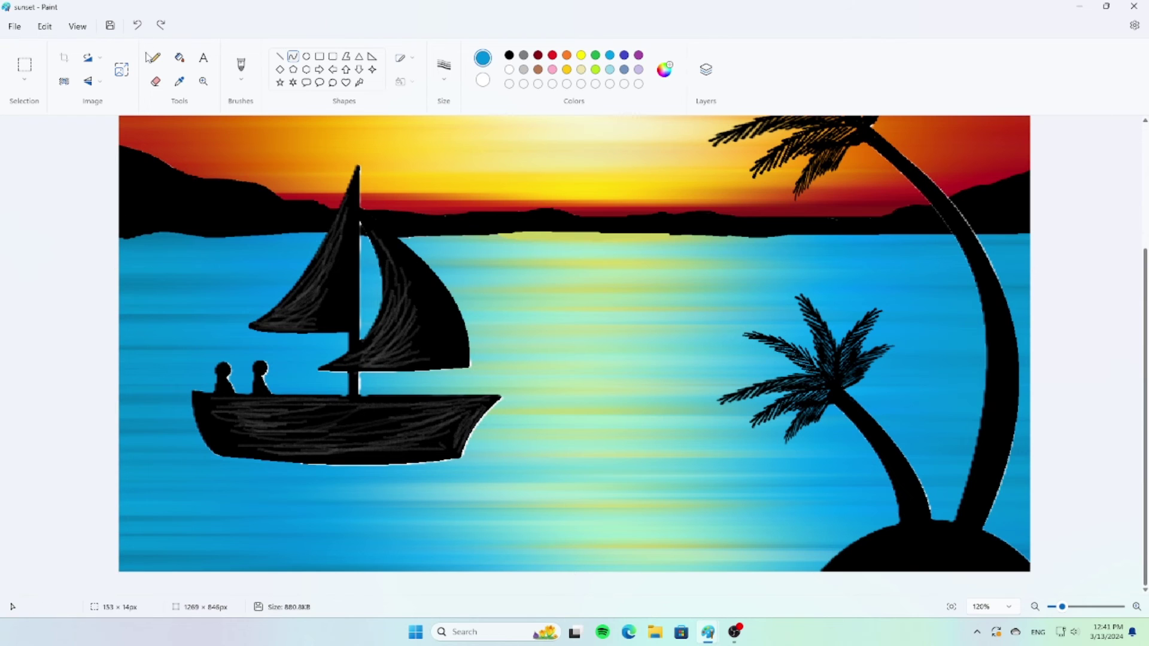
{"action": "key", "text": "ctrl+z"}
- Sample black from the boat and trace the bow's slanted edge with a curve to cover the white fringe
{"action": "scroll", "coordinate": [676, 359], "scroll_direction": "up", "scroll_amount": 3, "text": "ctrl"}
{"action": "left_click", "coordinate": [241, 65]}
{"action": "left_click", "coordinate": [180, 80]}
{"action": "left_click", "coordinate": [450, 425]}
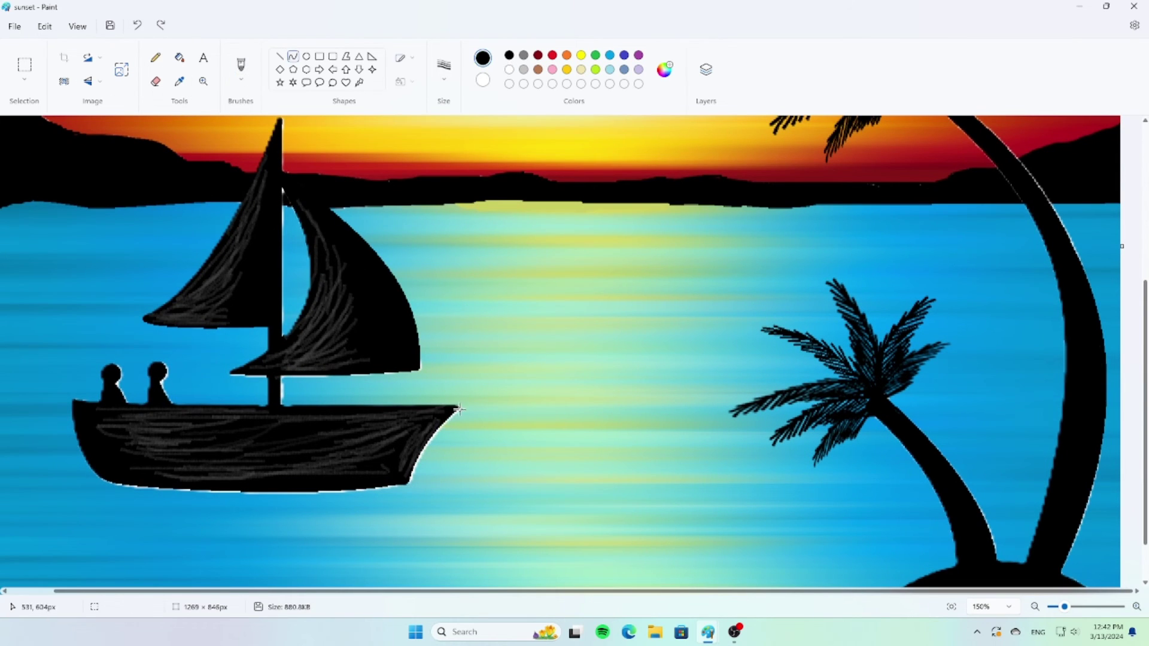
{"action": "left_click_drag", "start_coordinate": [462, 406], "coordinate": [384, 498]}
- Choose a line size and trace the mast's edge and the front sail's bottom edge with sampled black
{"action": "left_click", "coordinate": [180, 81]}
{"action": "left_click", "coordinate": [272, 270]}
{"action": "left_click", "coordinate": [443, 69]}
{"action": "left_click", "coordinate": [444, 136]}
{"action": "left_click_drag", "start_coordinate": [282, 188], "coordinate": [283, 406]}
{"action": "left_click_drag", "start_coordinate": [235, 375], "coordinate": [419, 372]}
- Cover the white fringe around the two passengers with short curves in blue sampled from the water
{"action": "left_click", "coordinate": [179, 81]}
{"action": "left_click", "coordinate": [174, 363]}
{"action": "mouse_move", "coordinate": [167, 363]}
{"action": "left_mouse_down"}
{"action": "mouse_move", "coordinate": [119, 365]}
{"action": "mouse_move", "coordinate": [127, 402]}
{"action": "mouse_move", "coordinate": [171, 397]}
{"action": "left_mouse_up"}
{"action": "key", "text": "ctrl+z"}
{"action": "left_click", "coordinate": [180, 81]}
{"action": "left_click", "coordinate": [129, 368]}
{"action": "left_click", "coordinate": [147, 416]}
{"action": "left_click_drag", "start_coordinate": [162, 385], "coordinate": [169, 370]}
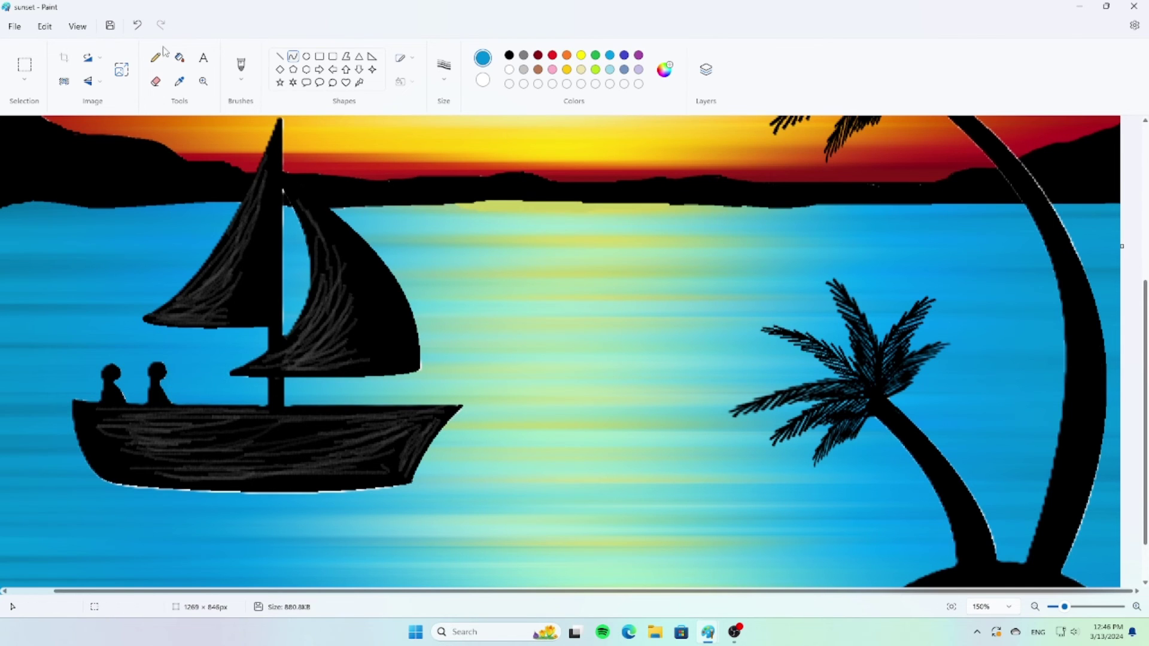
{"action": "left_click", "coordinate": [179, 82]}
{"action": "left_click_drag", "start_coordinate": [996, 552], "coordinate": [949, 458]}
{"action": "left_click_drag", "start_coordinate": [965, 499], "coordinate": [978, 498]}
{"action": "left_click", "coordinate": [140, 25]}
- Sample black from the smaller palm's trunk and trace its outer curved edge to cover the white fringe
{"action": "left_click", "coordinate": [180, 82]}
{"action": "left_click", "coordinate": [923, 452]}
{"action": "left_click_drag", "start_coordinate": [896, 408], "coordinate": [996, 560]}
{"action": "left_click_drag", "start_coordinate": [979, 510], "coordinate": [941, 453]}
{"action": "left_click_drag", "start_coordinate": [1003, 531], "coordinate": [990, 514]}
- Trace the lower outer edge of the tall palm's trunk with a black curve about 49 × 187 px
{"action": "left_click_drag", "start_coordinate": [1062, 572], "coordinate": [1106, 405]}
{"action": "left_click", "coordinate": [1096, 493]}
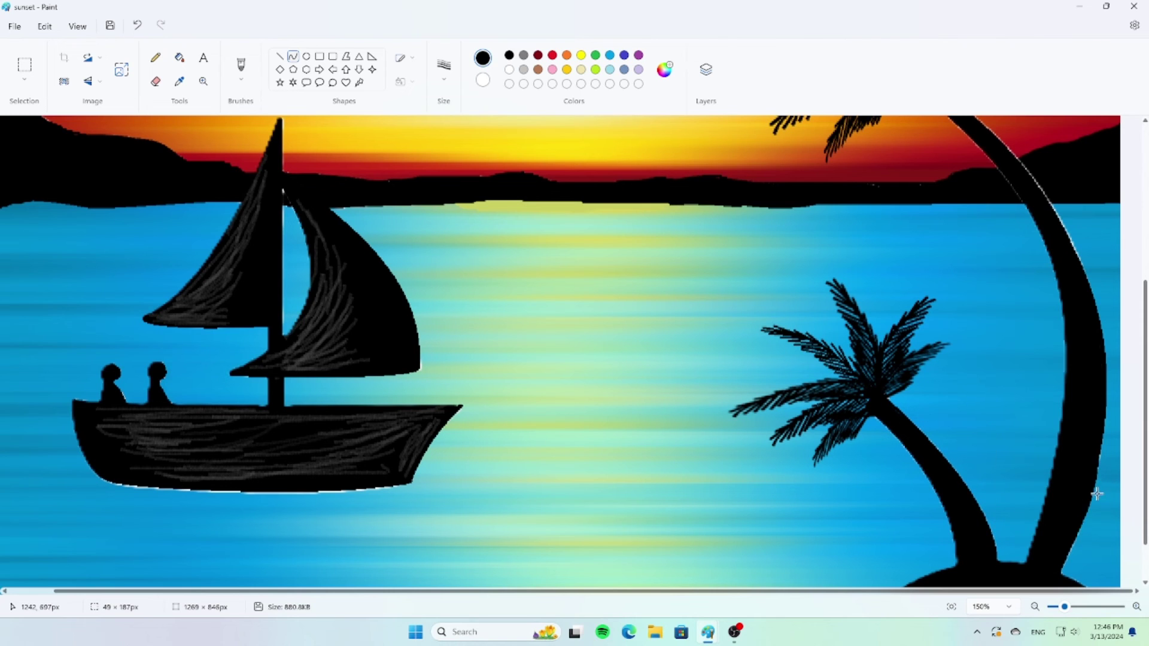
{"action": "left_click", "coordinate": [1104, 468]}
{"action": "scroll", "coordinate": [1100, 455], "scroll_direction": "up", "scroll_amount": 3}
{"action": "left_click_drag", "start_coordinate": [1098, 510], "coordinate": [1034, 388]}
{"action": "left_click", "coordinate": [1069, 446]}
{"action": "left_click", "coordinate": [1071, 451]}
{"action": "left_click", "coordinate": [140, 26]}
- Trace both edges of the tall palm's upper trunk with black curves, the outer one about 118 × 123 px
{"action": "left_click_drag", "start_coordinate": [935, 308], "coordinate": [1041, 418]}
{"action": "left_click", "coordinate": [1010, 365]}
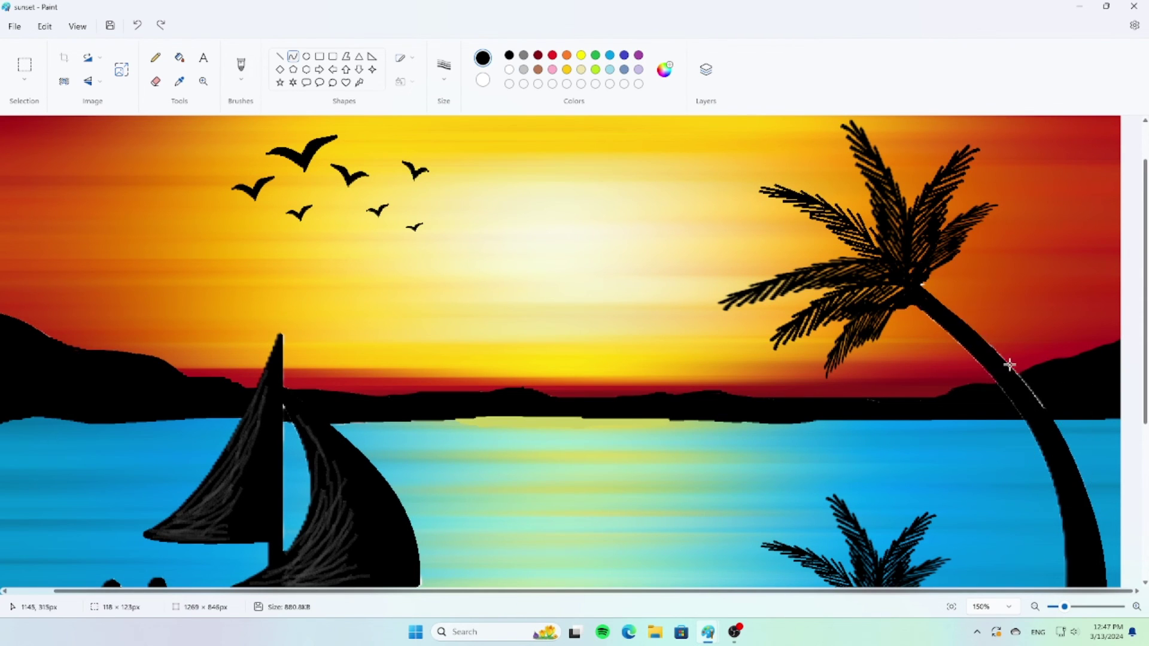
{"action": "left_click", "coordinate": [1010, 364]}
{"action": "left_click_drag", "start_coordinate": [916, 302], "coordinate": [1020, 399]}
{"action": "left_click", "coordinate": [1018, 400]}
{"action": "left_click", "coordinate": [1015, 401]}
{"action": "left_click", "coordinate": [1046, 372]}
{"action": "scroll", "coordinate": [1047, 383], "scroll_direction": "down", "scroll_amount": 5}
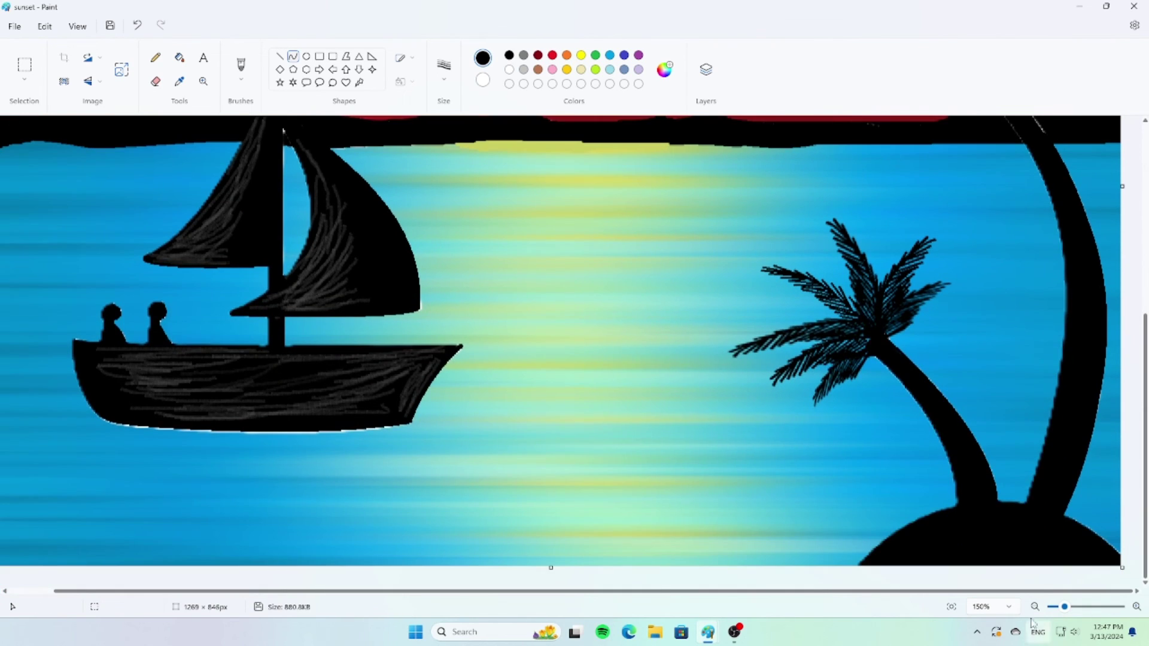
- Sample dark grey from the front sail and brush texture strokes onto the smaller palm's trunk
{"action": "left_click", "coordinate": [1035, 607]}
{"action": "left_click", "coordinate": [524, 69]}
{"action": "left_click", "coordinate": [180, 82]}
{"action": "left_click", "coordinate": [365, 281]}
{"action": "left_click", "coordinate": [240, 65]}
{"action": "mouse_move", "coordinate": [895, 366]}
{"action": "left_mouse_down"}
{"action": "mouse_move", "coordinate": [977, 508]}
{"action": "mouse_move", "coordinate": [967, 454]}
{"action": "mouse_move", "coordinate": [937, 412]}
{"action": "left_mouse_up"}
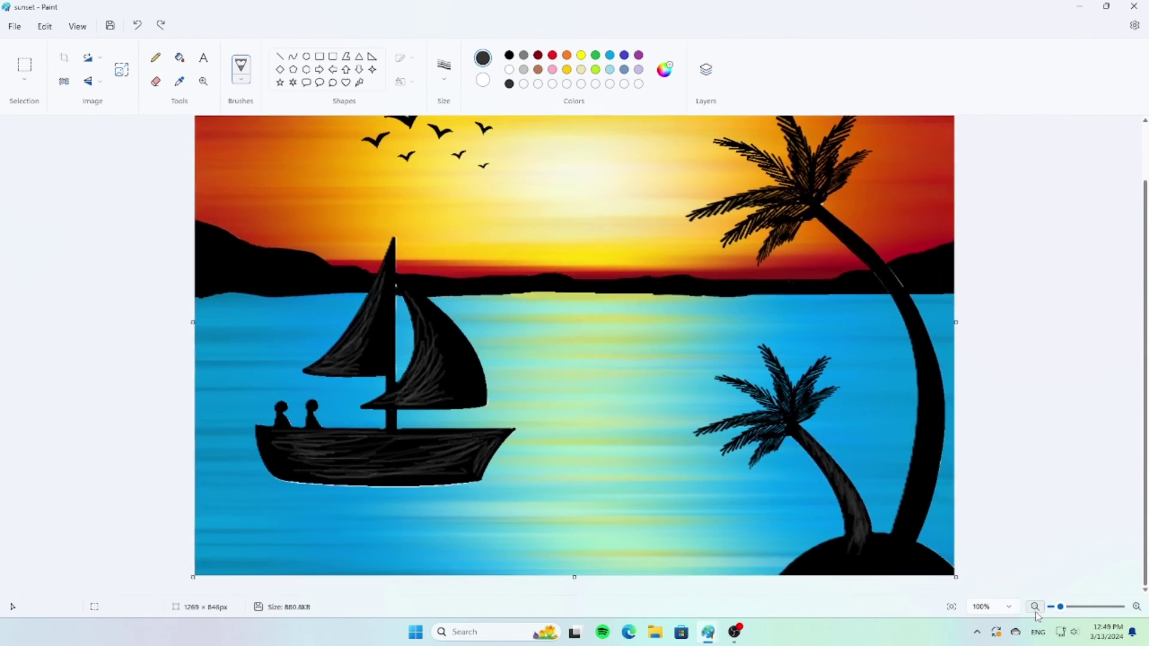
{"action": "left_click", "coordinate": [1035, 606]}
- Draw a white filled oval about 130 × 123 px as the sun in the brightest part of the sky
{"action": "left_click", "coordinate": [305, 56]}
{"action": "left_click", "coordinate": [509, 69]}
{"action": "left_click", "coordinate": [507, 70]}
{"action": "left_click_drag", "start_coordinate": [544, 186], "coordinate": [614, 253]}
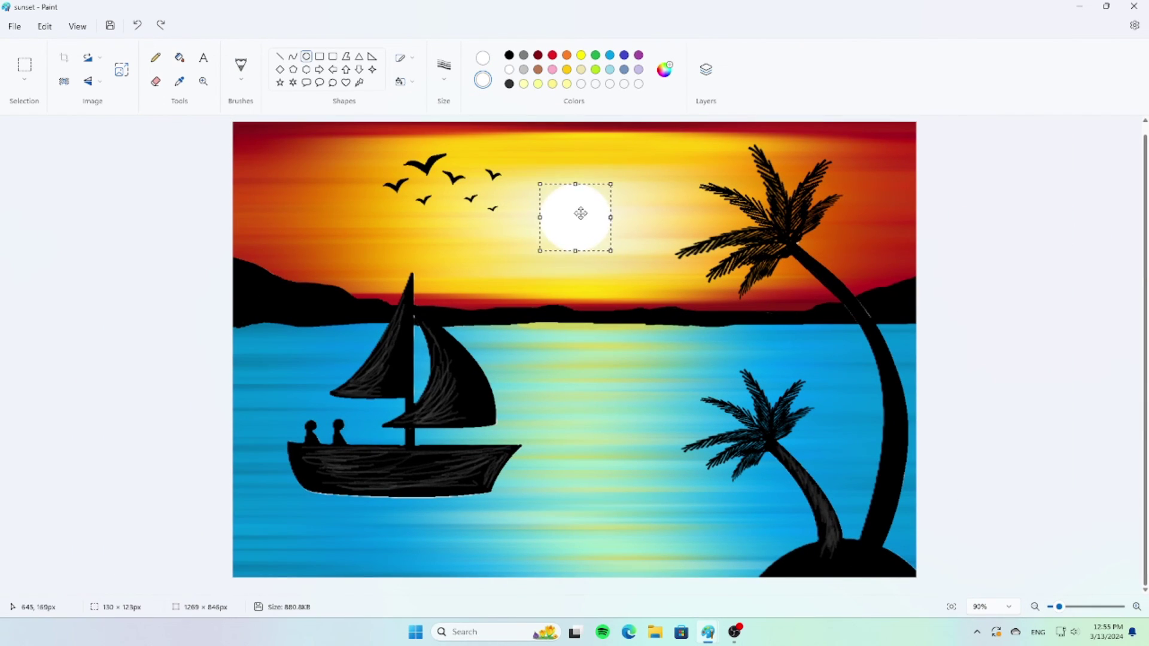
{"action": "left_click", "coordinate": [383, 206]}
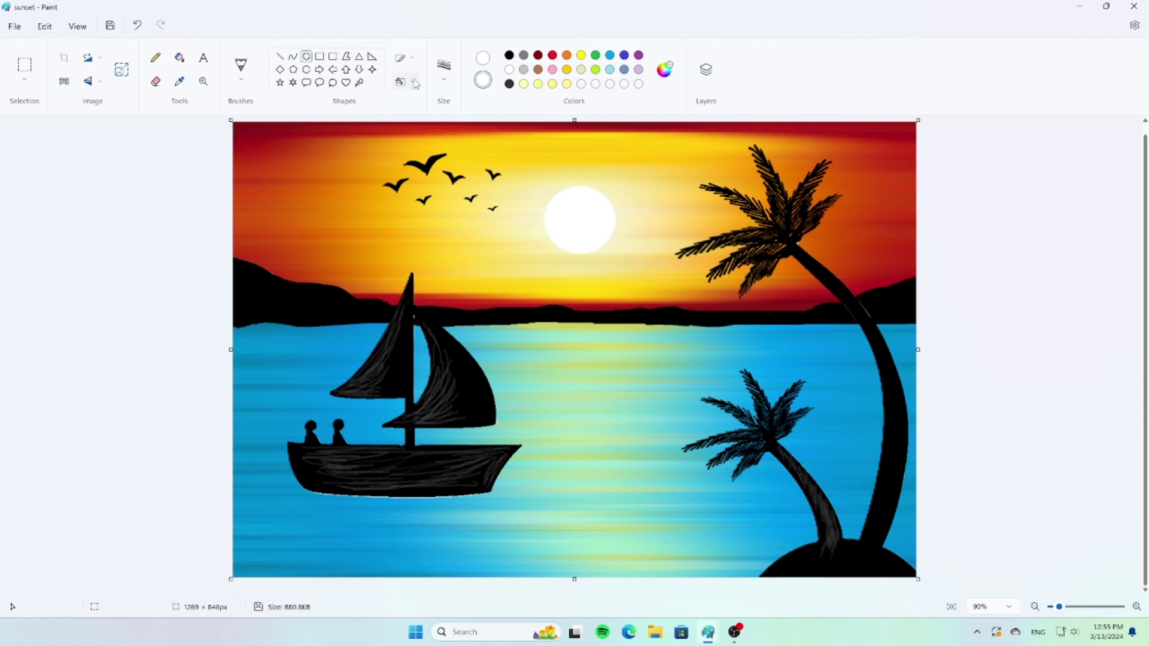
- Set the shape fill to gold Crayon and draw an oval about 138 × 135 px over the white sun
{"action": "left_click", "coordinate": [413, 82]}
{"action": "left_click", "coordinate": [437, 224]}
{"action": "left_click", "coordinate": [567, 69]}
{"action": "left_click", "coordinate": [412, 82]}
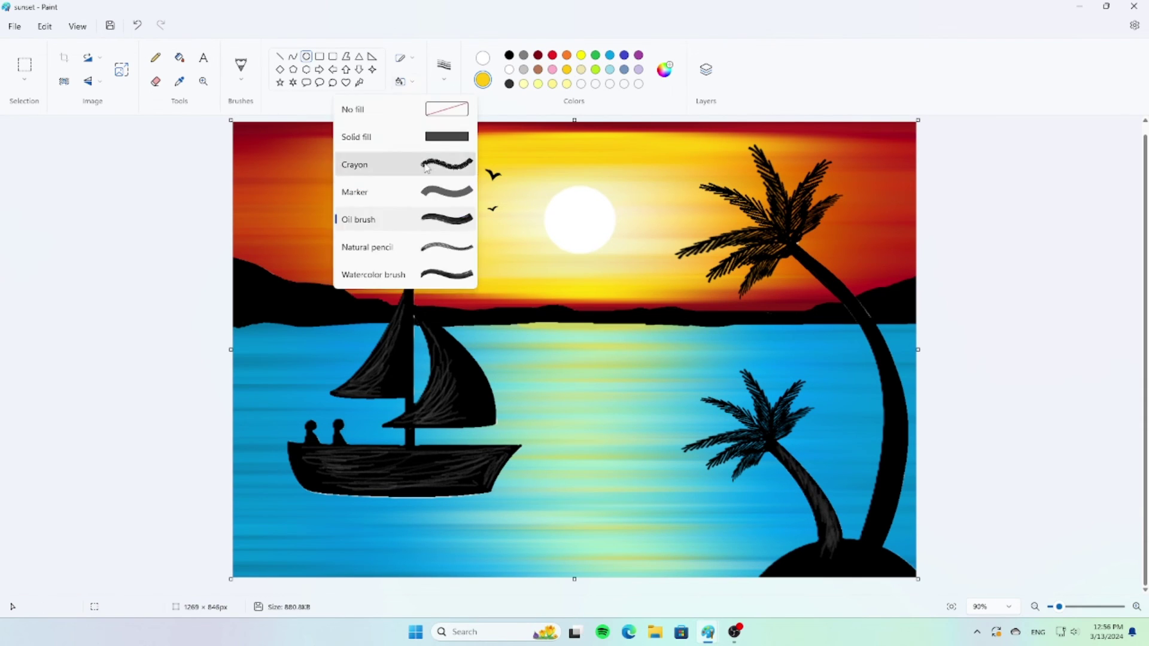
{"action": "left_click", "coordinate": [407, 165]}
{"action": "left_click_drag", "start_coordinate": [543, 183], "coordinate": [616, 256]}
- Change the oval's fill to a custom pale yellow and nudge it to centre it over the white sun
{"action": "left_click", "coordinate": [664, 70]}
{"action": "left_click_drag", "start_coordinate": [429, 197], "coordinate": [438, 266]}
{"action": "left_click", "coordinate": [468, 458]}
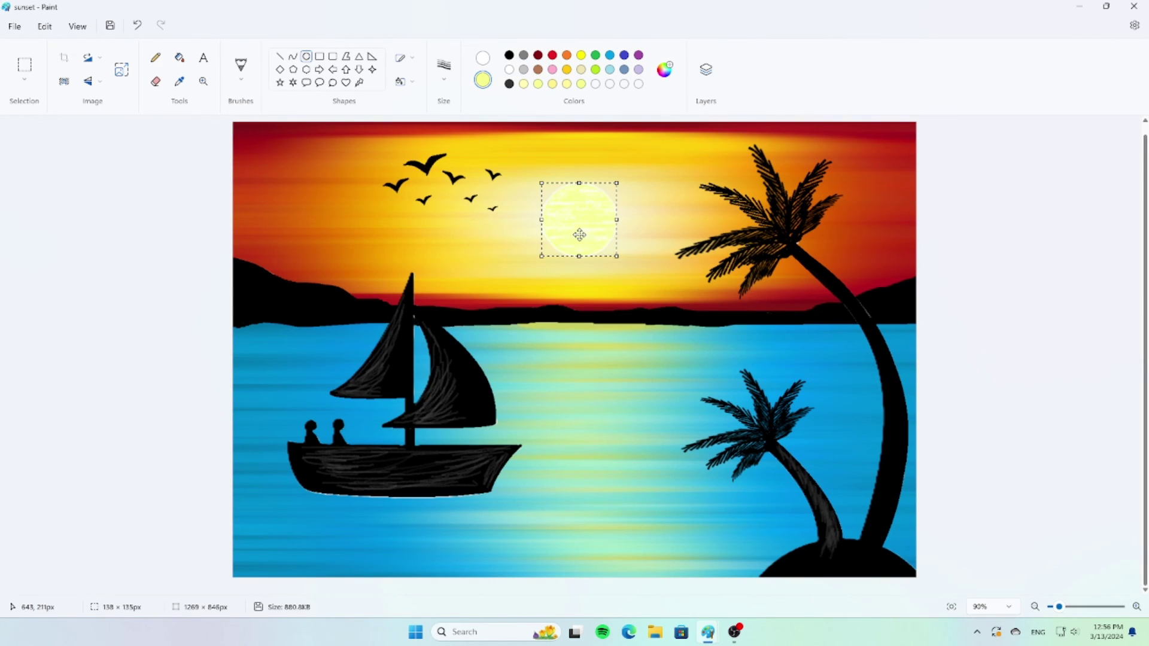
{"action": "left_click_drag", "start_coordinate": [579, 233], "coordinate": [577, 230]}
- Give the sun oval a Crayon outline and a Natural pencil fill, and check its line size
{"action": "left_click", "coordinate": [412, 58]}
{"action": "left_click", "coordinate": [413, 63]}
{"action": "left_click", "coordinate": [413, 62]}
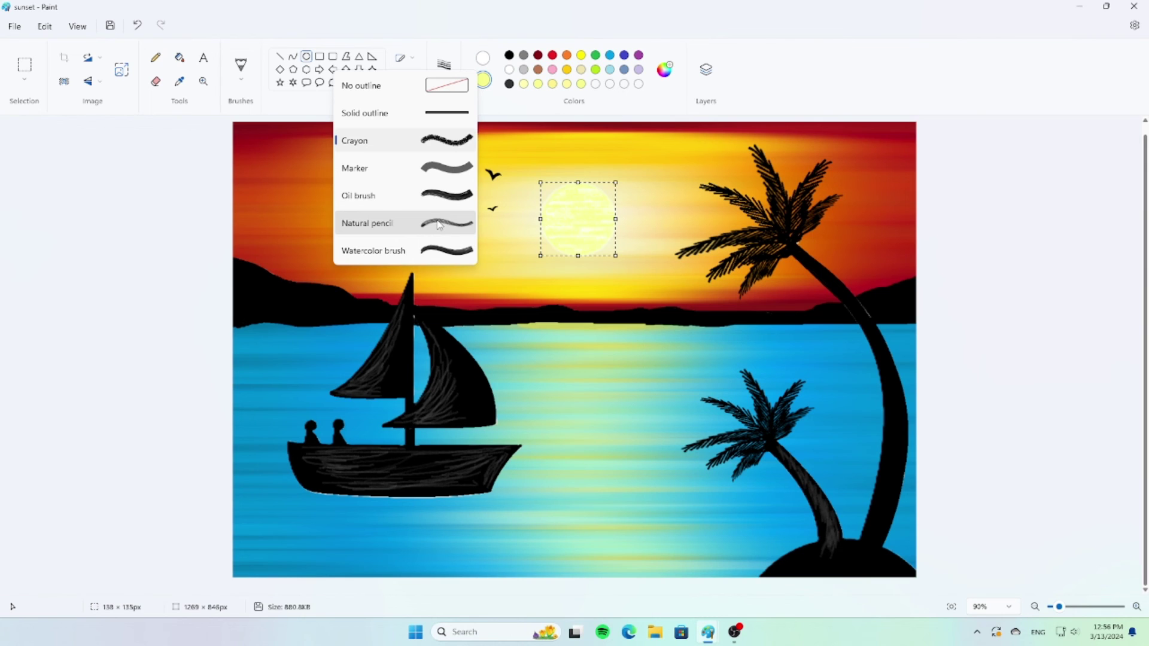
{"action": "left_click", "coordinate": [445, 144]}
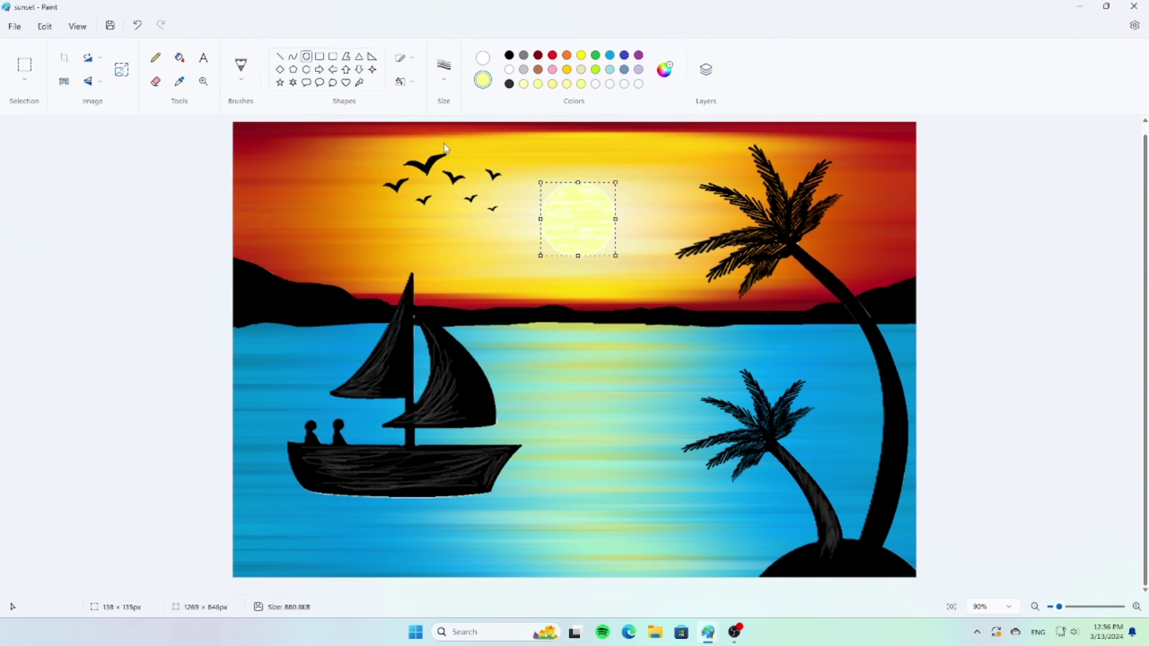
{"action": "left_click", "coordinate": [416, 83]}
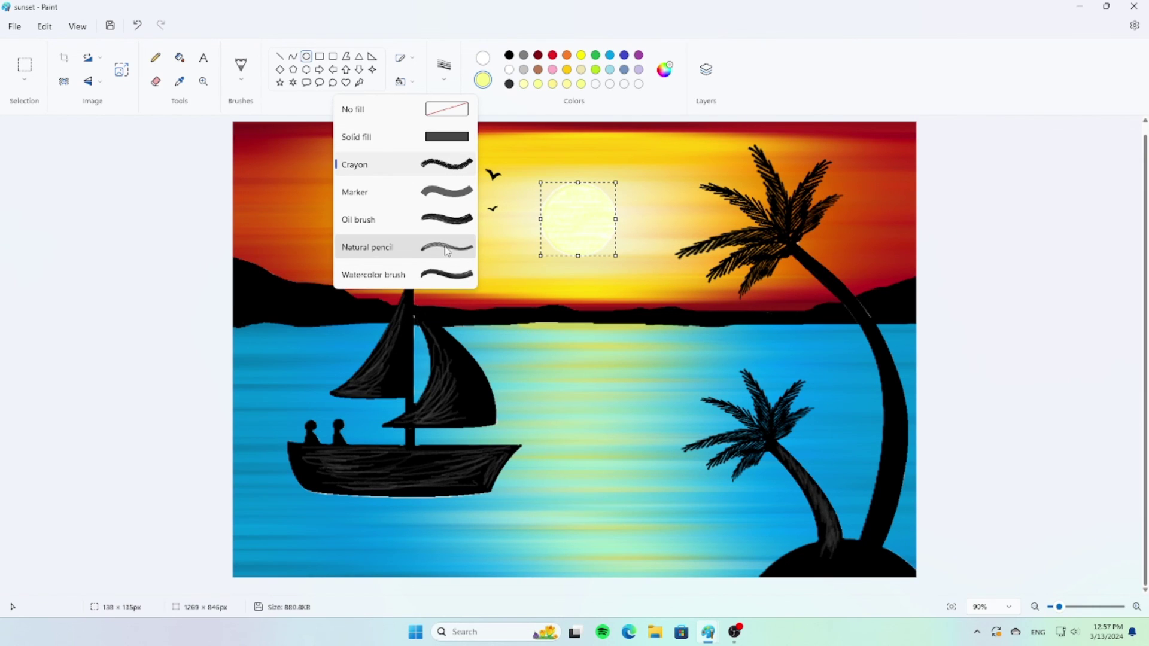
{"action": "left_click", "coordinate": [446, 250]}
{"action": "left_click", "coordinate": [443, 67]}
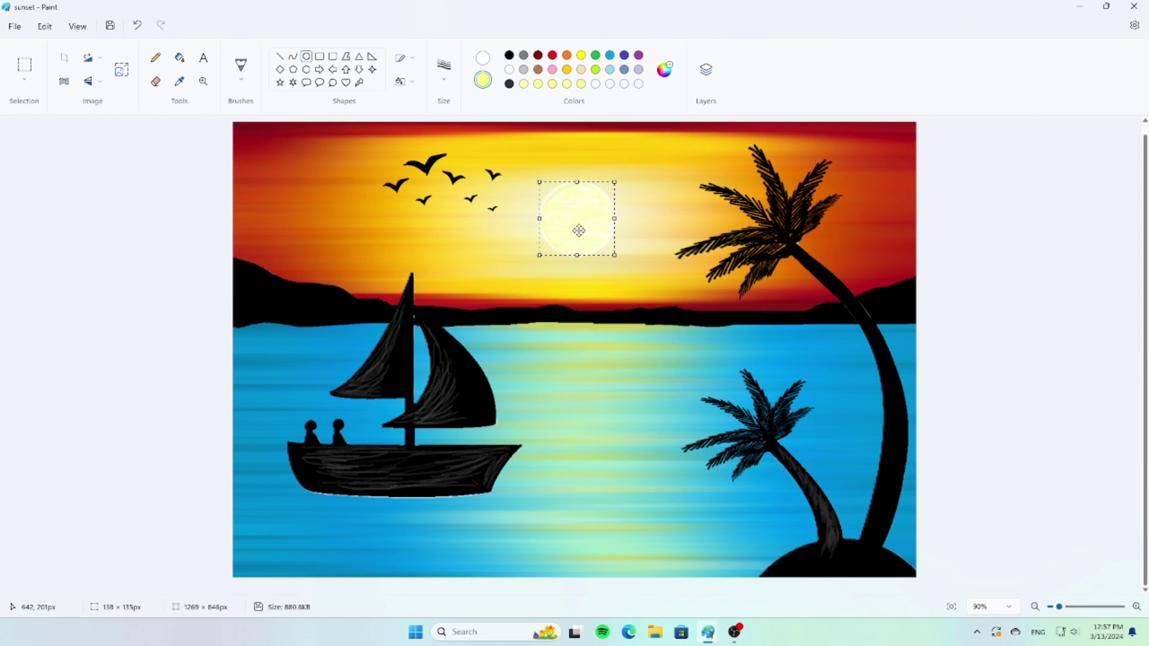
- Set the sun oval's fill to the custom color #F7FF98 and commit the shape
{"action": "left_click", "coordinate": [664, 69]}
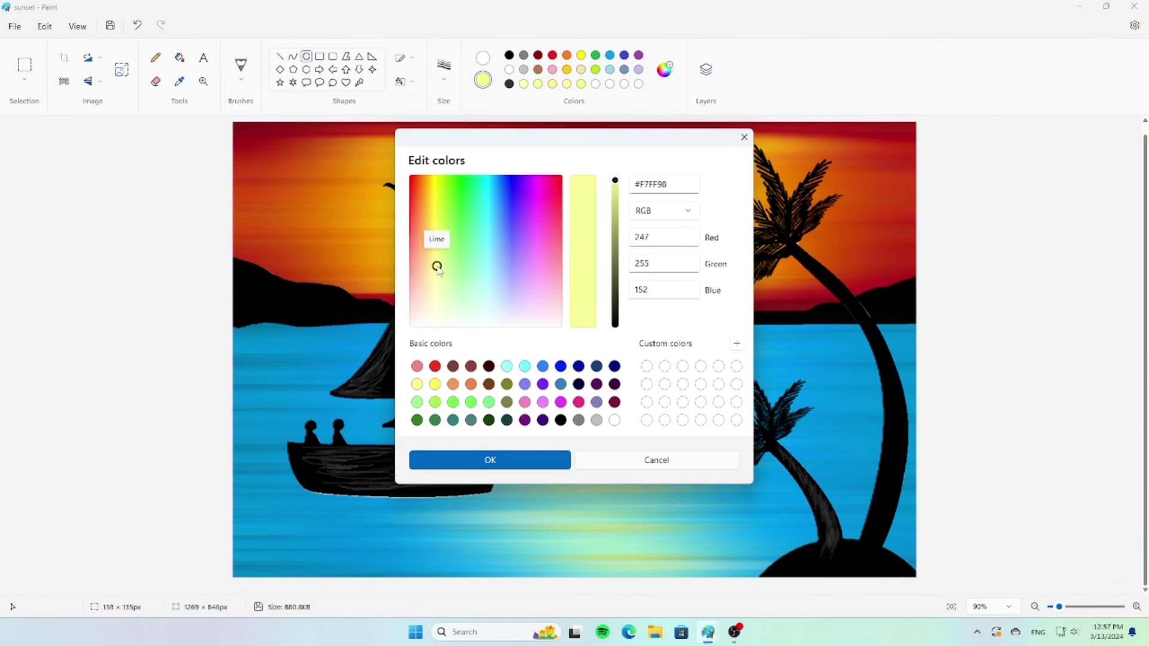
{"action": "left_click", "coordinate": [503, 463]}
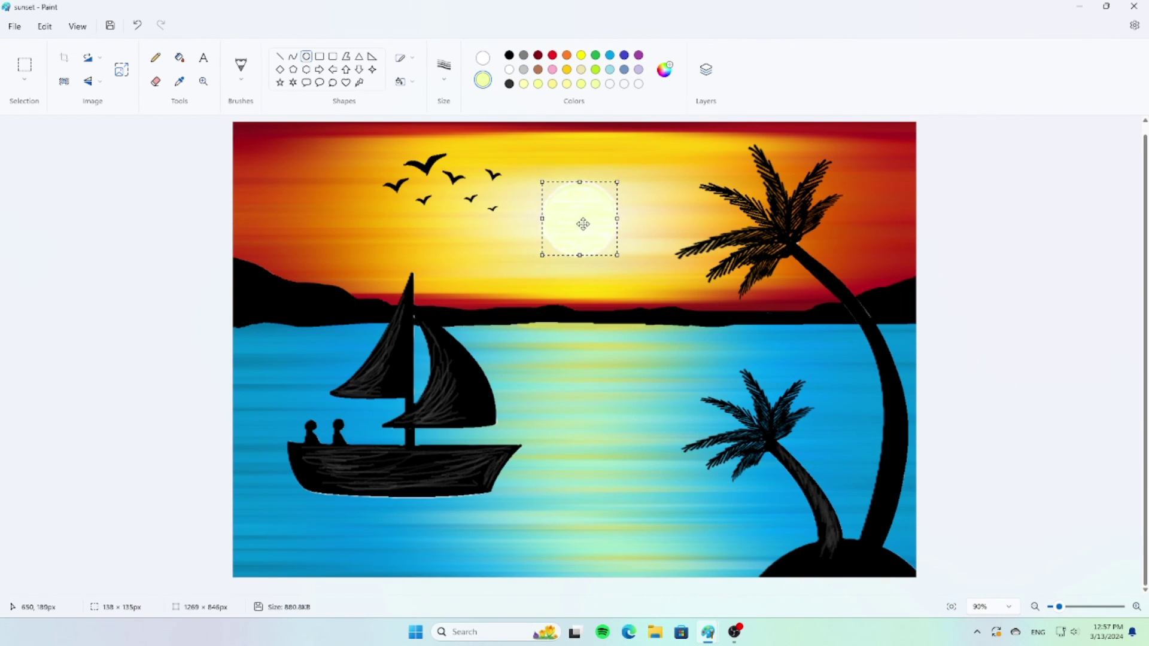
{"action": "left_click", "coordinate": [476, 244]}
- Select a rectangle of water about 333 × 117 px directly below the boat's hull and copy it
{"action": "left_click", "coordinate": [24, 64]}
{"action": "left_click_drag", "start_coordinate": [312, 497], "coordinate": [492, 555]}
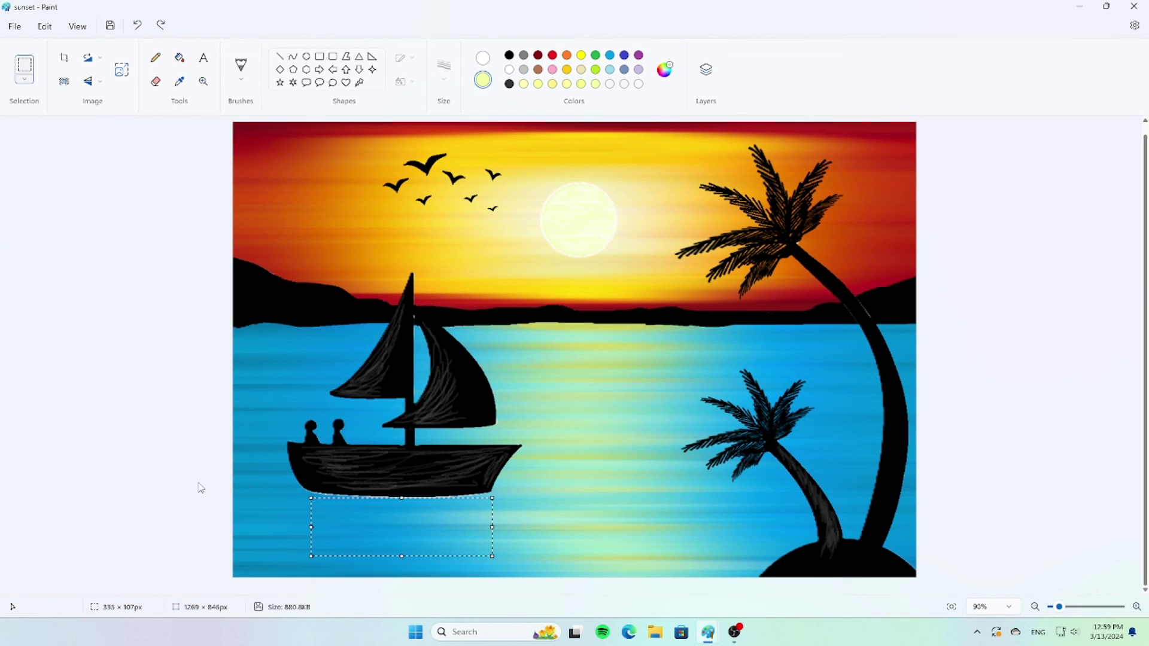
{"action": "left_click", "coordinate": [310, 501]}
{"action": "left_click_drag", "start_coordinate": [308, 499], "coordinate": [490, 563]}
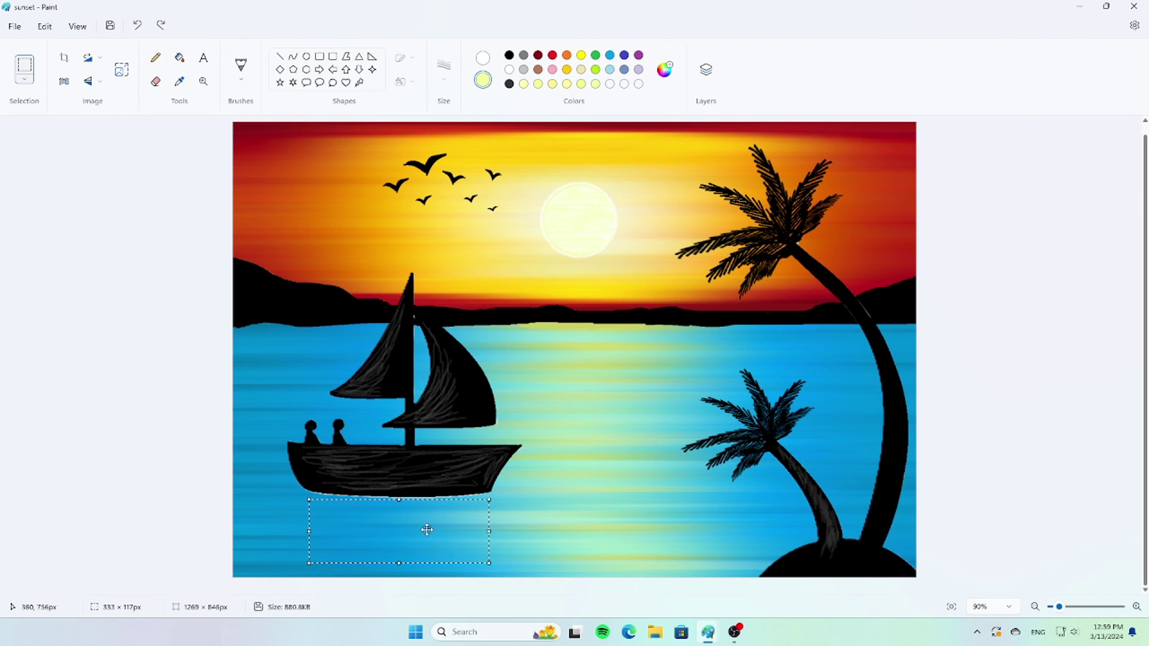
{"action": "right_click", "coordinate": [426, 529]}
{"action": "left_click", "coordinate": [470, 336]}
- Switch to the blank Paint window, paste the water piece and crop the canvas to it, about 332 × 116 px
{"action": "mouse_move", "coordinate": [708, 636]}
{"action": "left_click", "coordinate": [805, 595]}
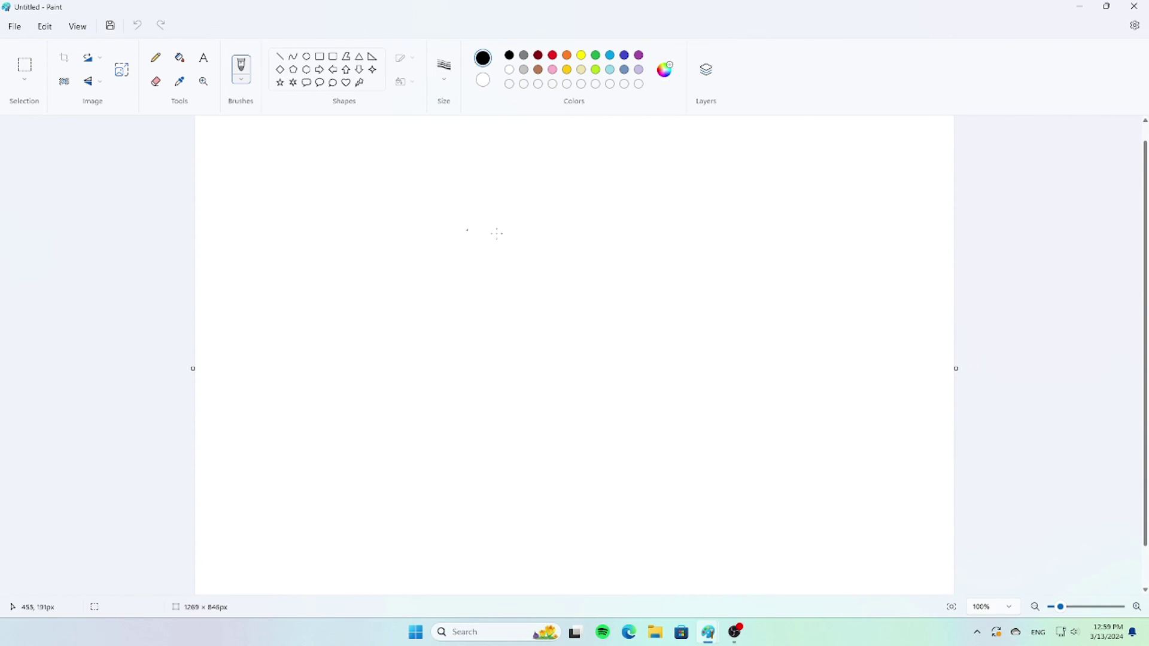
{"action": "key", "text": "ctrl+v"}
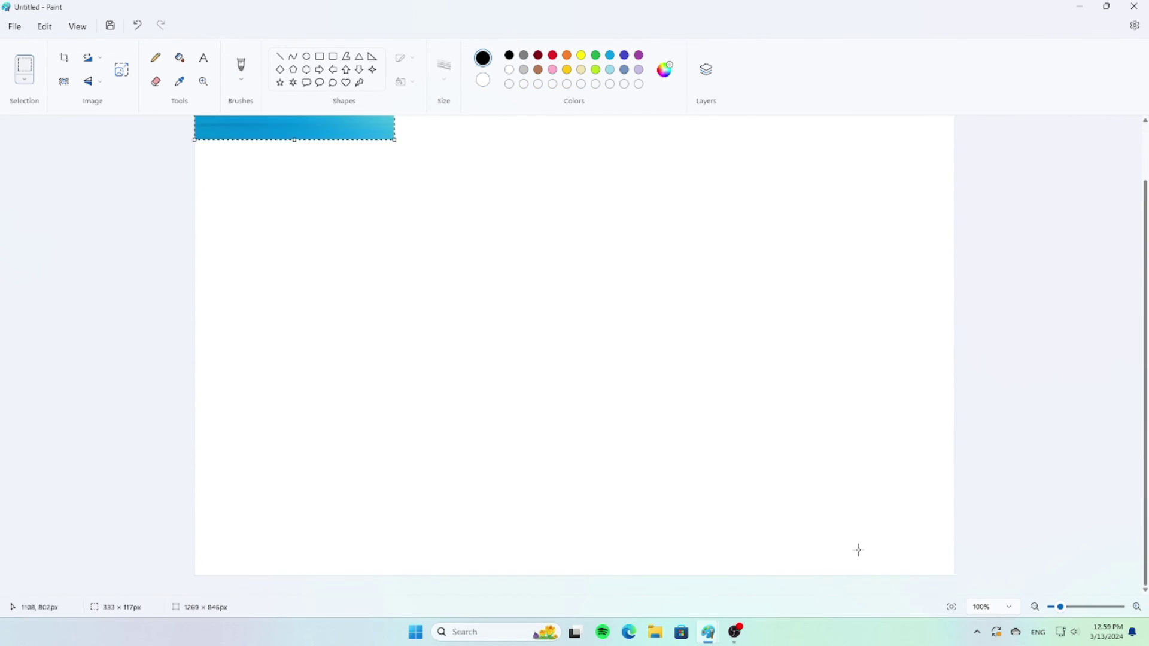
{"action": "key", "text": "ctrl+shift+x"}
{"action": "left_click_drag", "start_coordinate": [684, 399], "coordinate": [666, 385]}
{"action": "left_click", "coordinate": [1134, 610]}
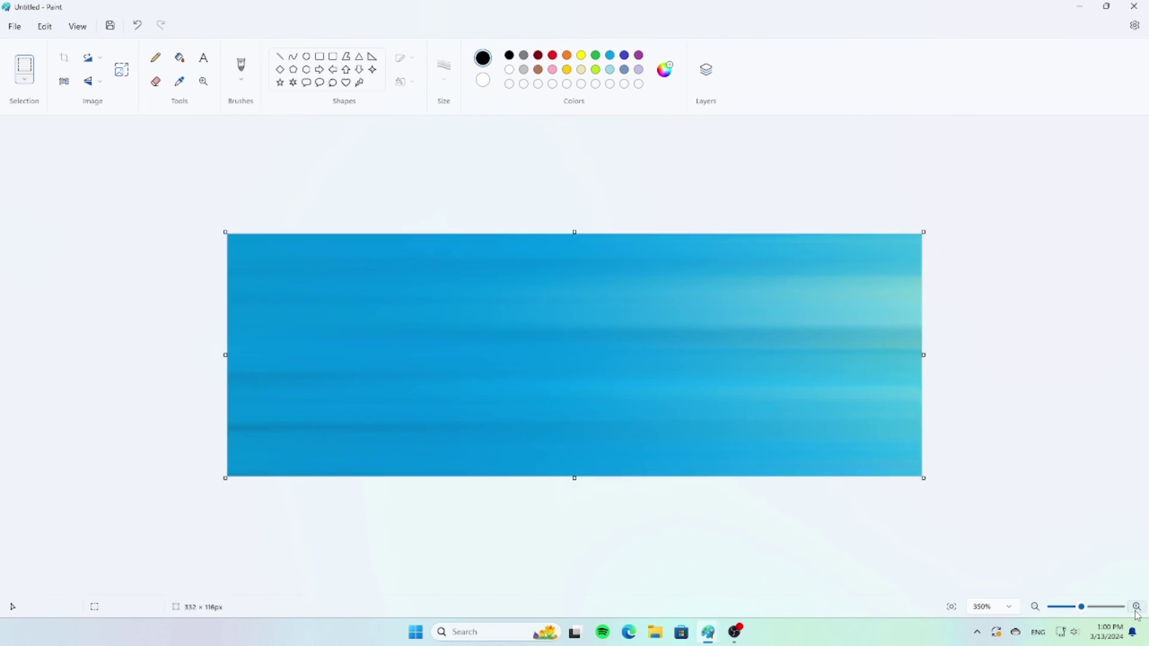
{"action": "left_click", "coordinate": [1134, 609]}
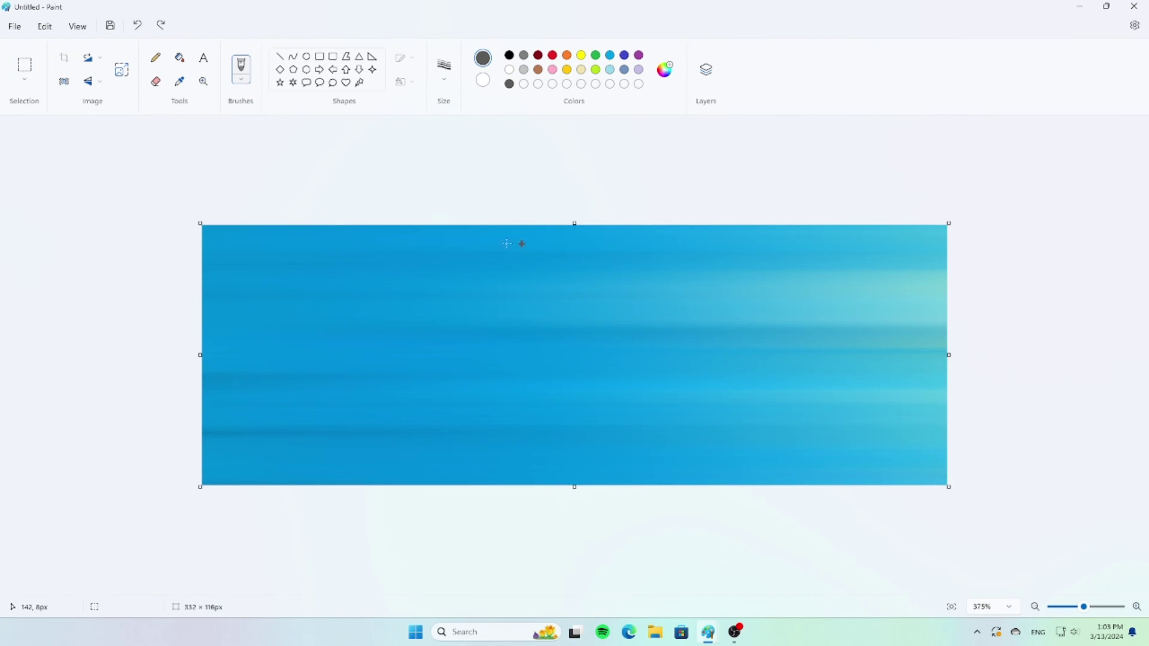
- Brush dark grey zigzag strokes over the water for the boat's reflection, a wide hull band above two narrowing sails
{"action": "mouse_move", "coordinate": [521, 243]}
{"action": "left_mouse_down"}
{"action": "mouse_move", "coordinate": [570, 299]}
{"action": "mouse_move", "coordinate": [513, 323]}
{"action": "left_mouse_up"}
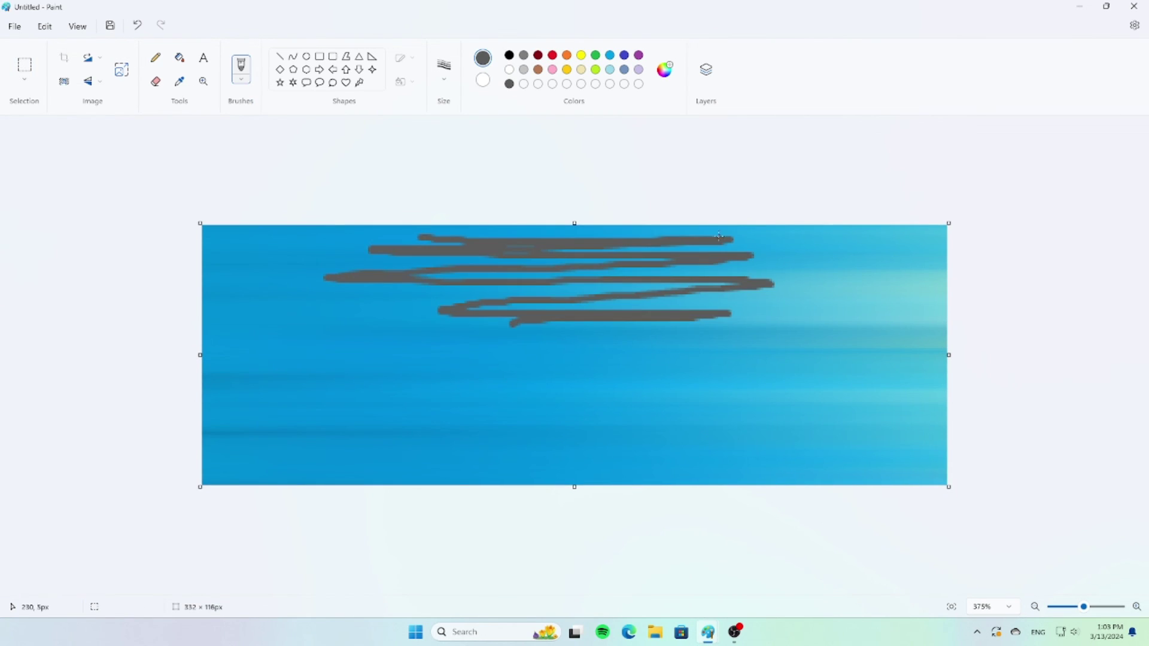
{"action": "left_click_drag", "start_coordinate": [694, 246], "coordinate": [849, 239]}
{"action": "left_click_drag", "start_coordinate": [431, 240], "coordinate": [287, 239]}
{"action": "left_click_drag", "start_coordinate": [680, 354], "coordinate": [658, 482]}
{"action": "left_click_drag", "start_coordinate": [569, 364], "coordinate": [631, 482]}
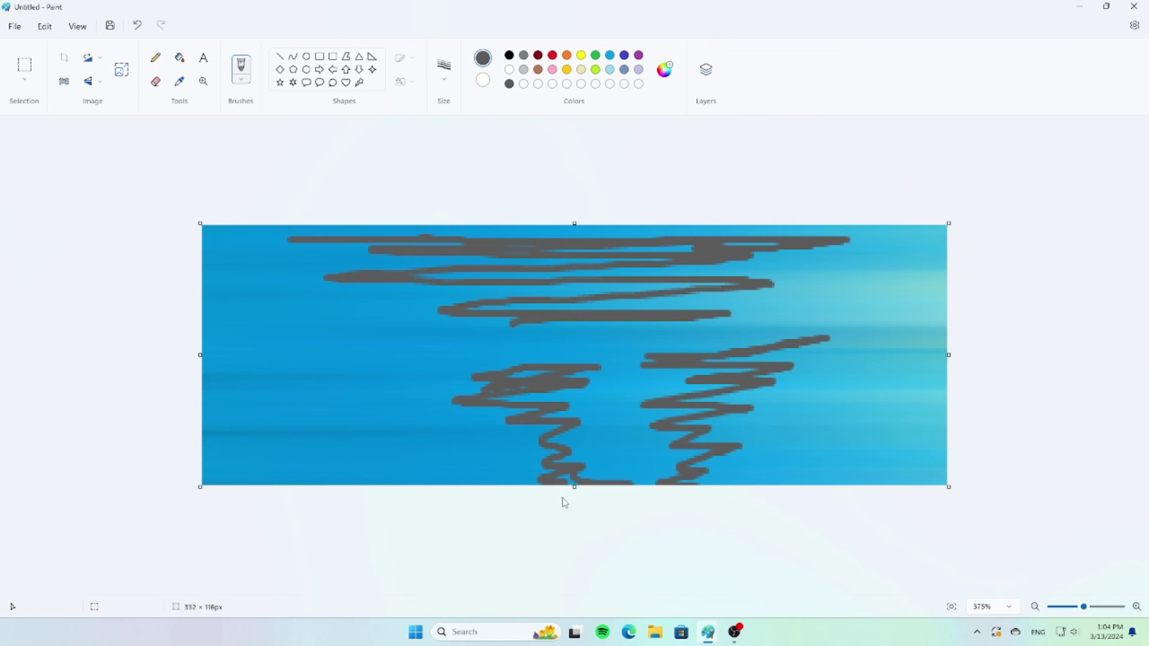
{"action": "left_click_drag", "start_coordinate": [504, 372], "coordinate": [426, 369]}
- Resize the reflection image to 6 px wide while keeping its height at 116 px
{"action": "left_click", "coordinate": [122, 69]}
{"action": "left_click", "coordinate": [585, 255]}
{"action": "double_click", "coordinate": [526, 299]}
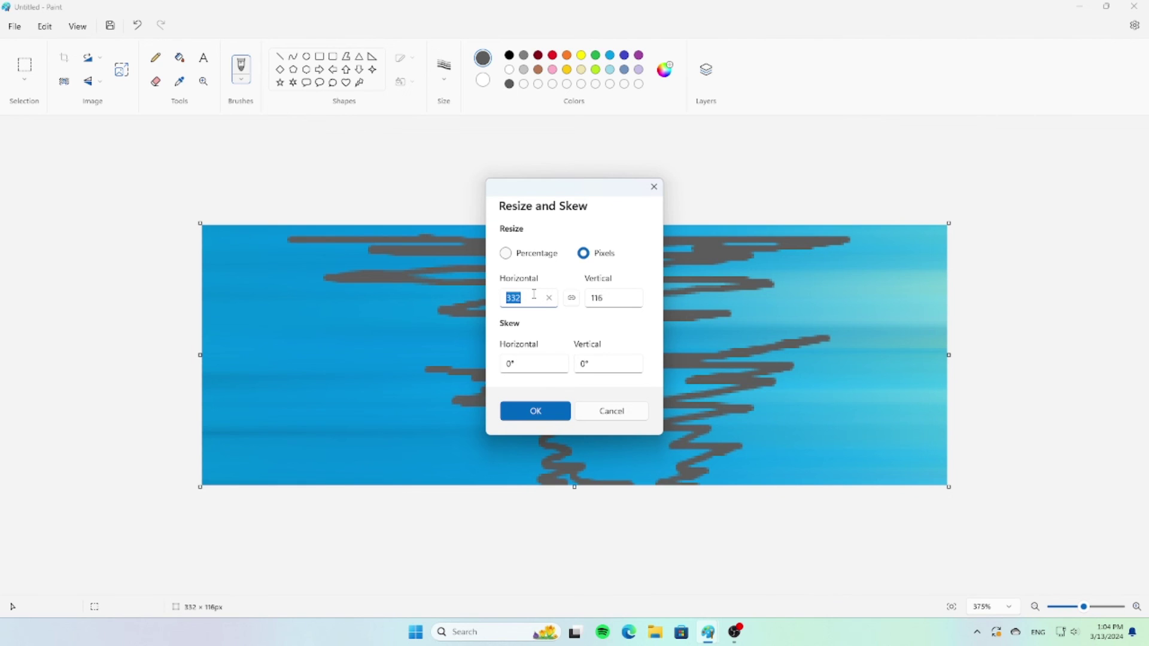
{"action": "type", "text": "6"}
{"action": "left_click", "coordinate": [536, 411]}
- Stretch the squeezed reflection image to 332 px wide at a height of 116 px to blur the strokes horizontally
{"action": "key", "text": "ctrl+w"}
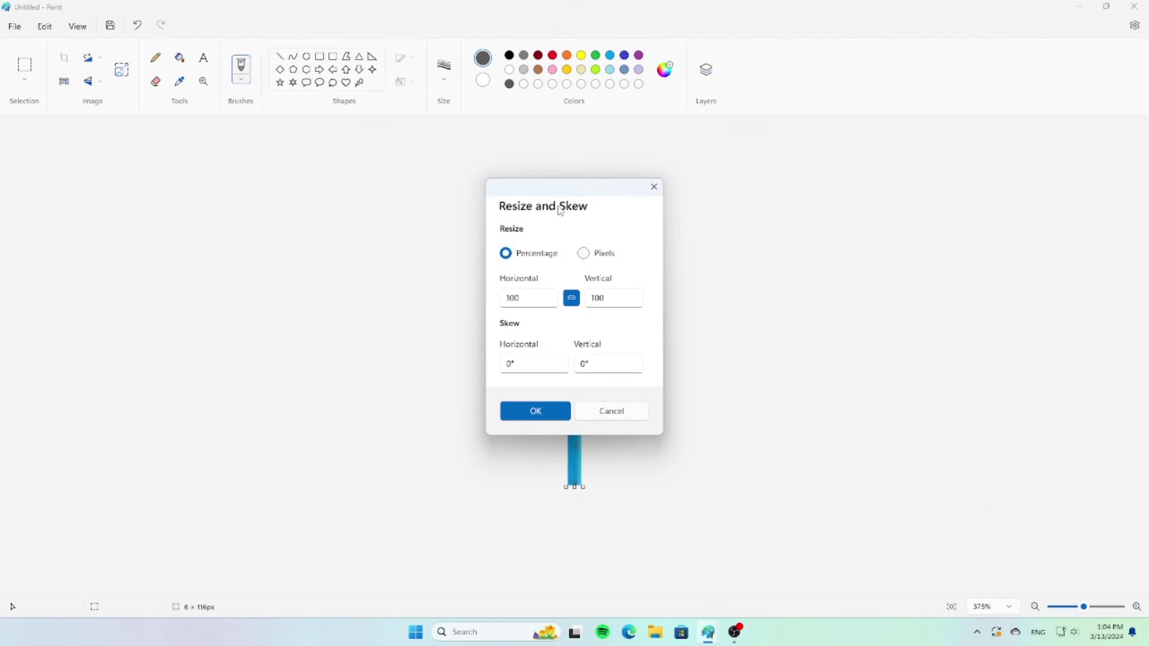
{"action": "left_click", "coordinate": [583, 253]}
{"action": "double_click", "coordinate": [510, 299]}
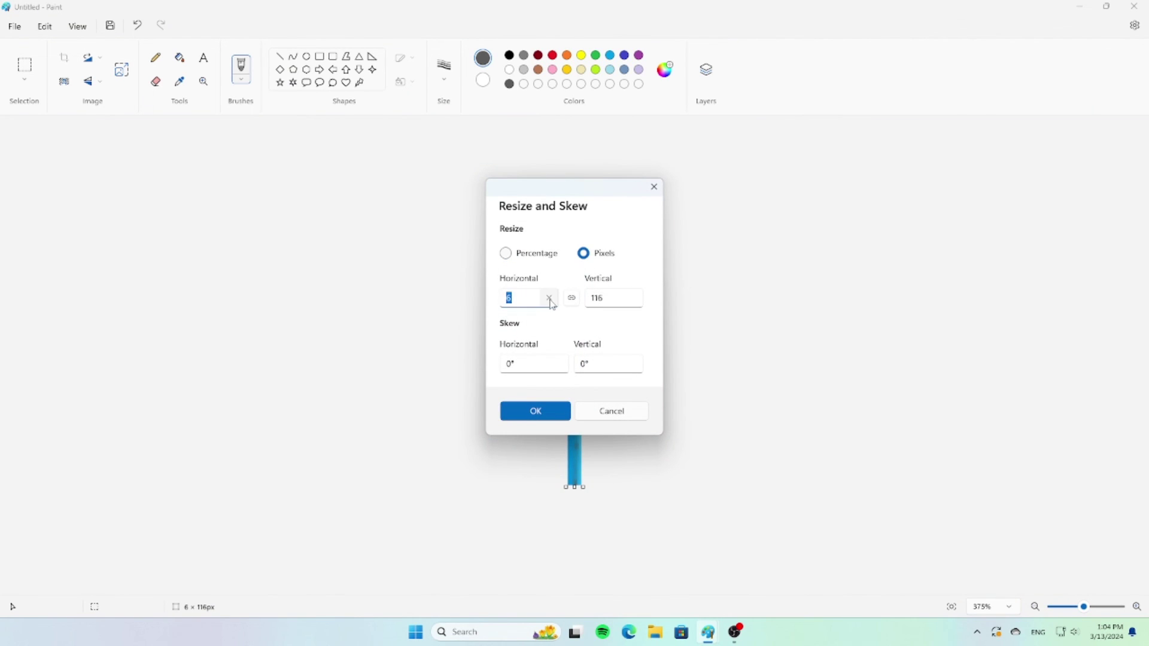
{"action": "type", "text": "332"}
{"action": "left_click", "coordinate": [541, 414]}
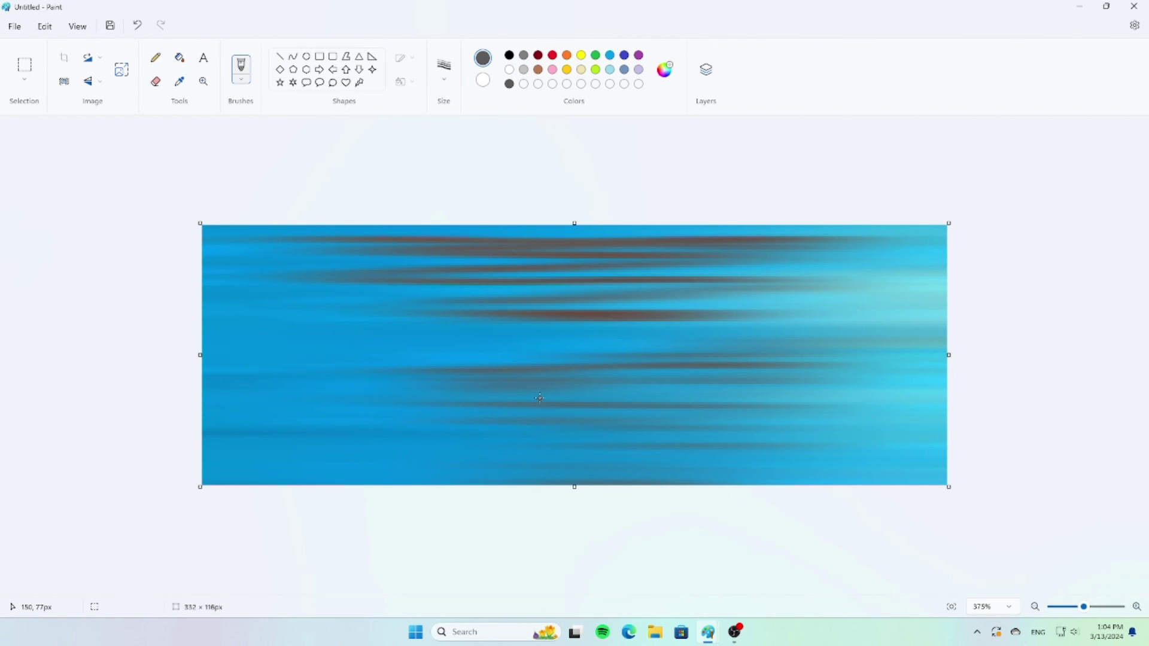
- Remove the background from the blurred reflection image, then copy a region of about 291 × 105 px containing all the streaks
{"action": "left_click", "coordinate": [66, 87]}
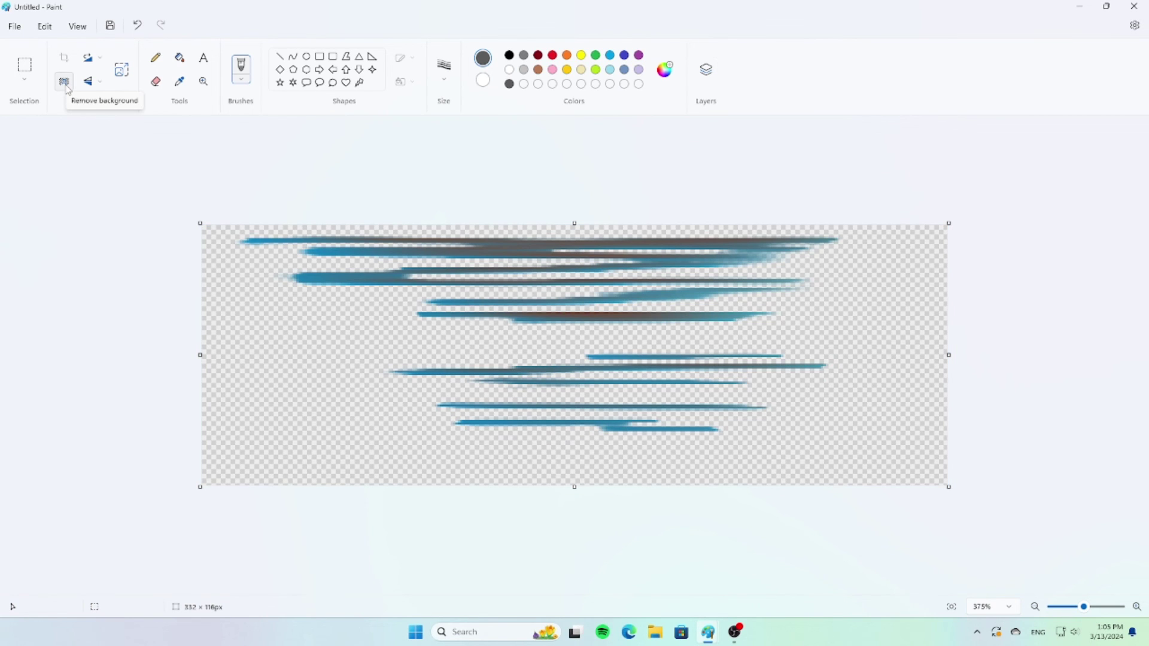
{"action": "left_click", "coordinate": [24, 65]}
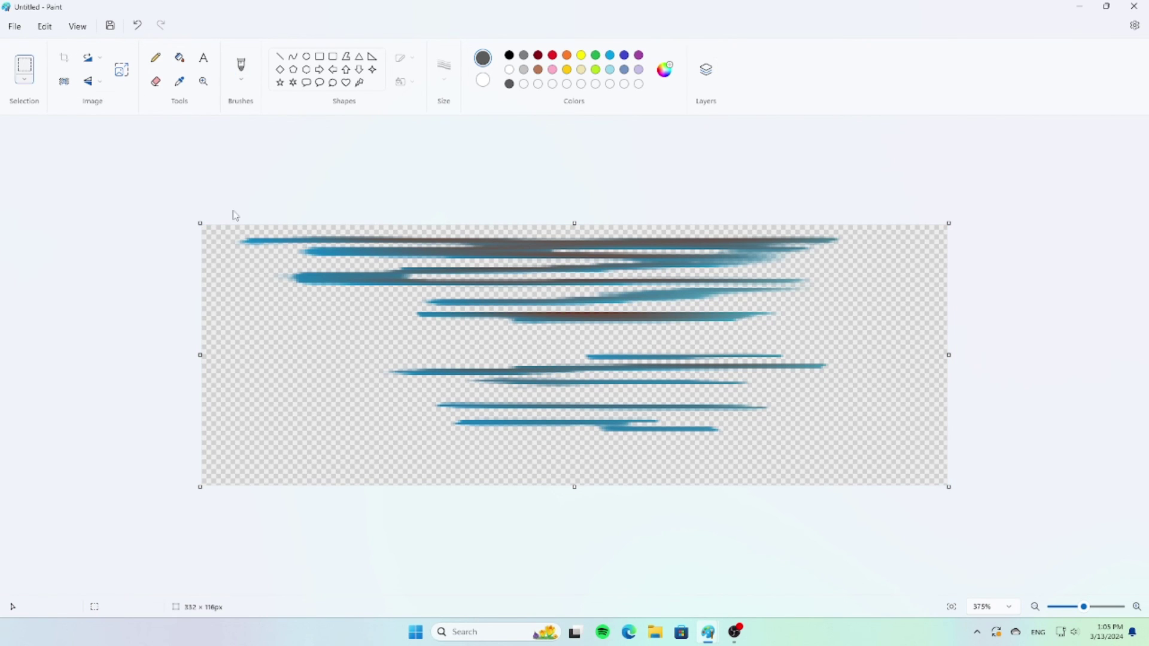
{"action": "left_click_drag", "start_coordinate": [878, 461], "coordinate": [731, 429]}
{"action": "left_click_drag", "start_coordinate": [662, 420], "coordinate": [226, 205]}
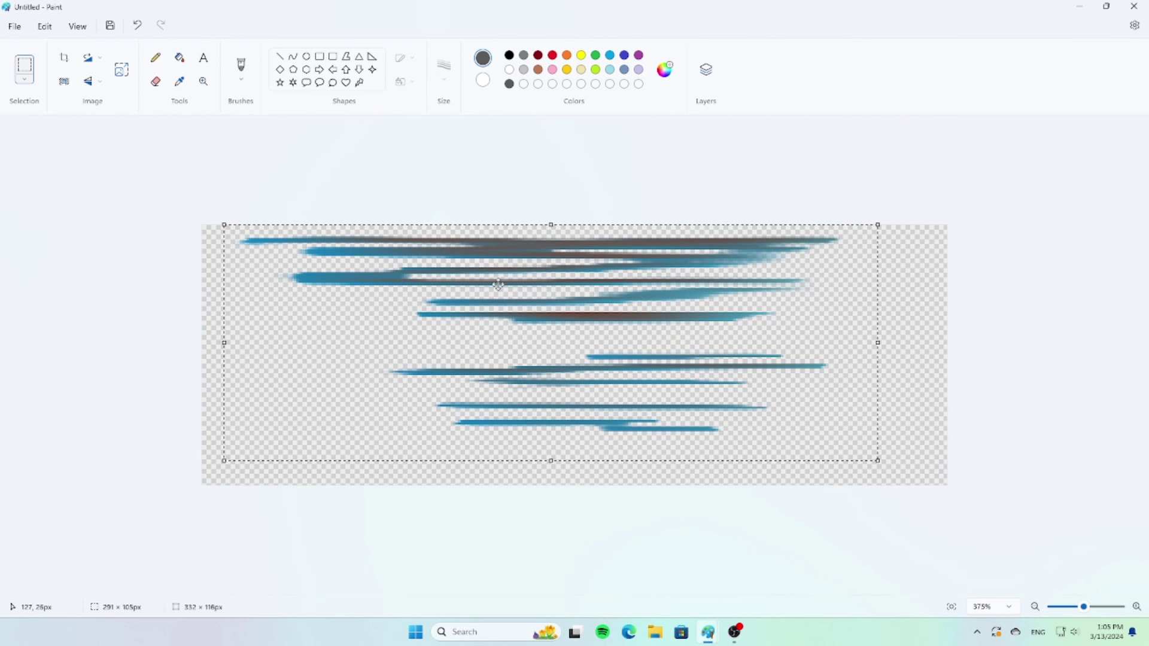
{"action": "right_click", "coordinate": [519, 274]}
{"action": "left_click", "coordinate": [562, 306]}
- Switch to the sunset Paint window, paste the reflection streaks and move them onto the water just below the boat's hull
{"action": "mouse_move", "coordinate": [706, 641]}
{"action": "left_click", "coordinate": [602, 586]}
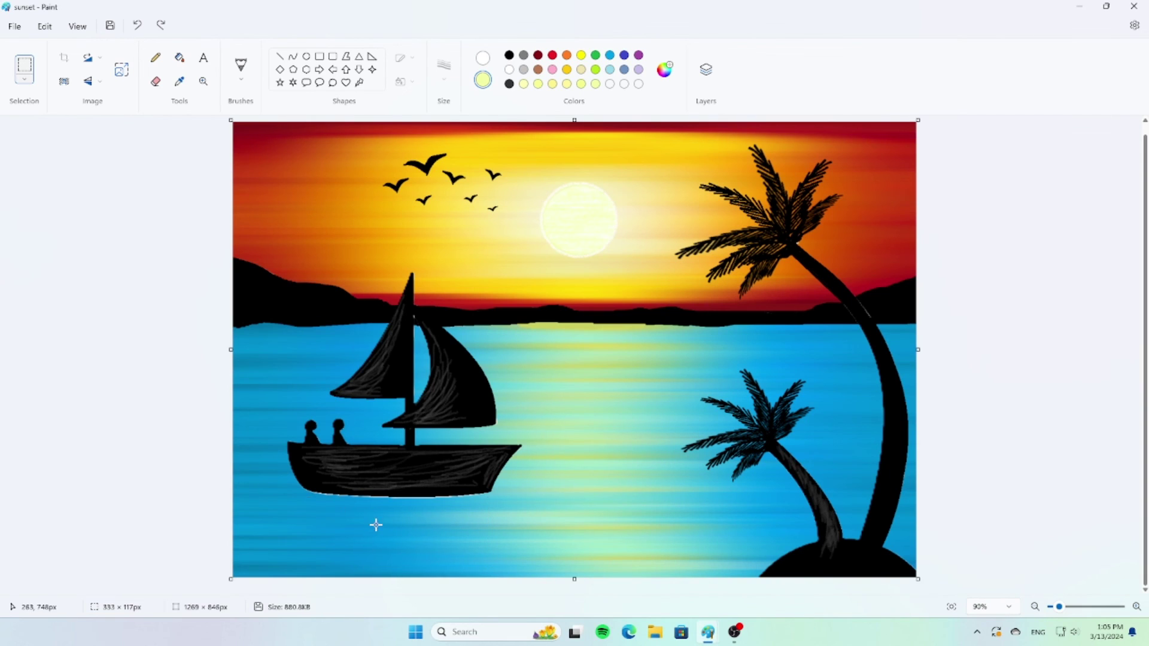
{"action": "right_click", "coordinate": [378, 301]}
{"action": "left_click", "coordinate": [410, 349]}
{"action": "left_click_drag", "start_coordinate": [322, 138], "coordinate": [402, 519]}
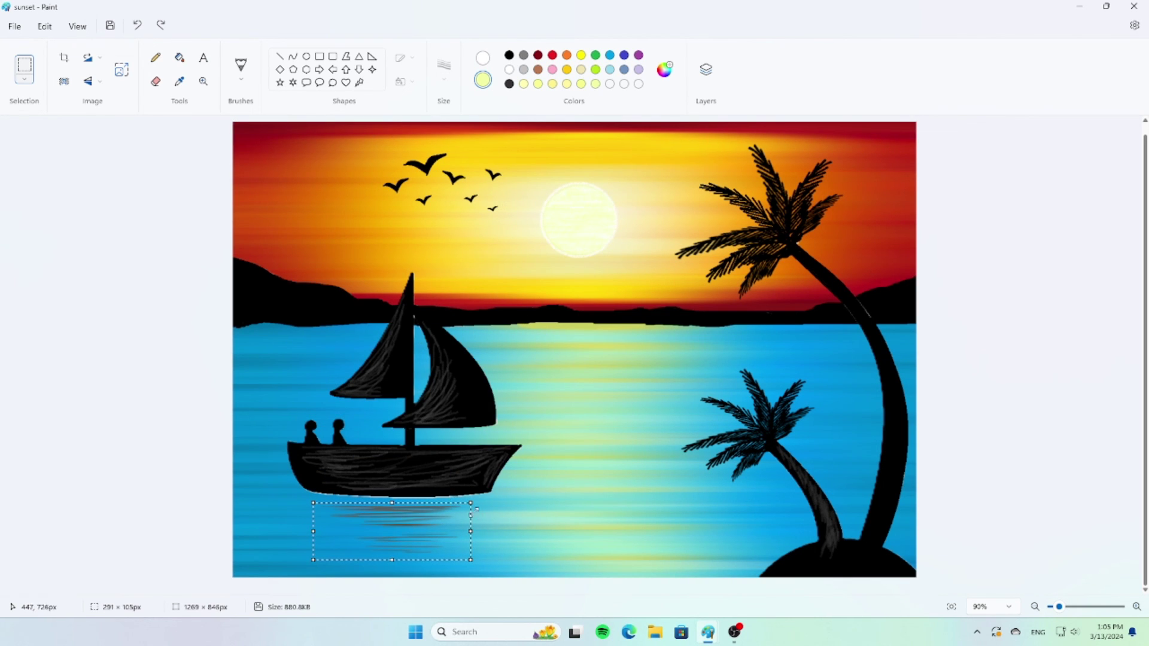
- Enlarge the pasted reflection to about 374 × 151 px so it spans from the hull to the picture's lower edge, and deselect it
{"action": "left_click_drag", "start_coordinate": [476, 508], "coordinate": [485, 501]}
{"action": "left_click_drag", "start_coordinate": [308, 505], "coordinate": [303, 499]}
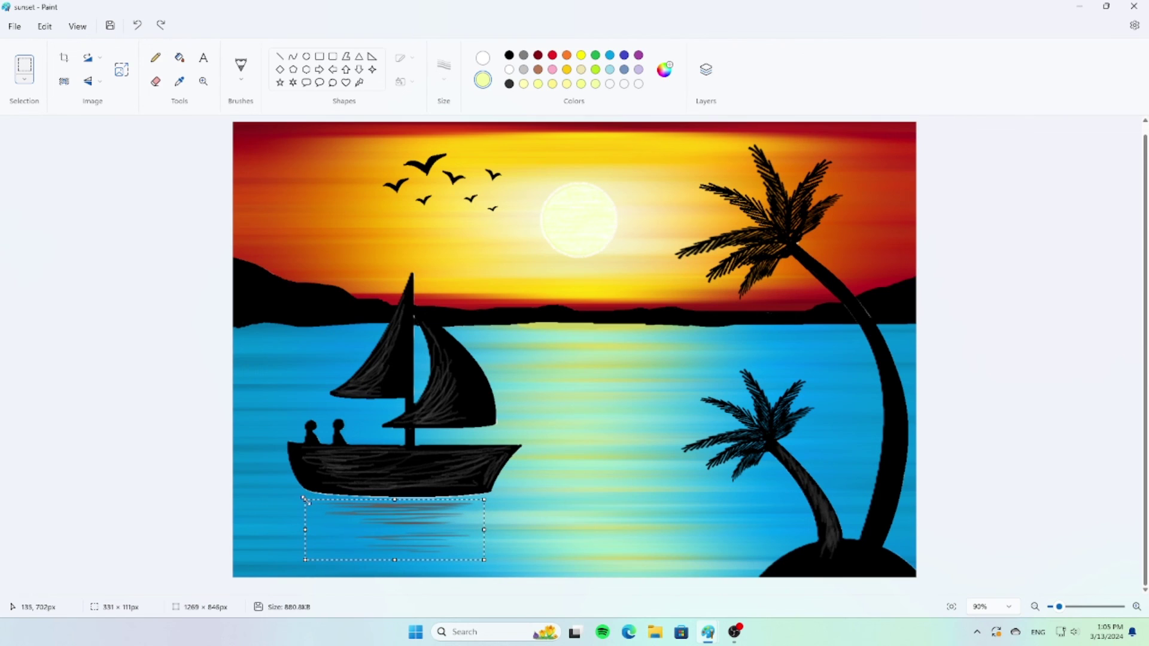
{"action": "left_click_drag", "start_coordinate": [484, 500], "coordinate": [491, 500]}
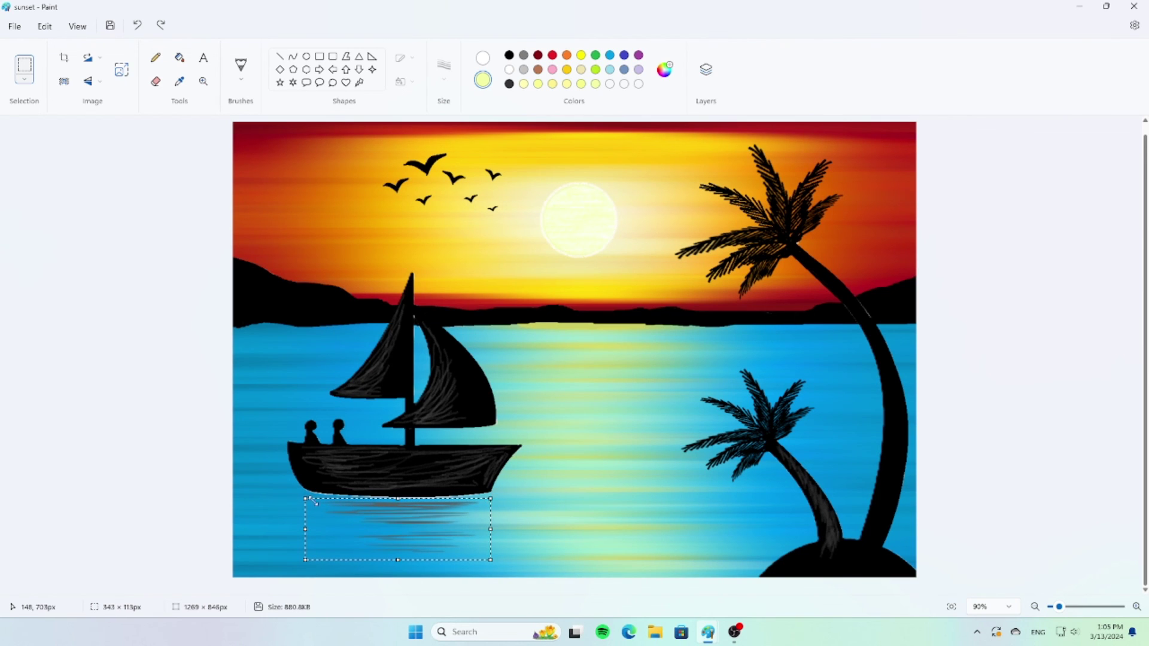
{"action": "left_click_drag", "start_coordinate": [306, 500], "coordinate": [302, 500]}
{"action": "left_click_drag", "start_coordinate": [393, 561], "coordinate": [397, 537]}
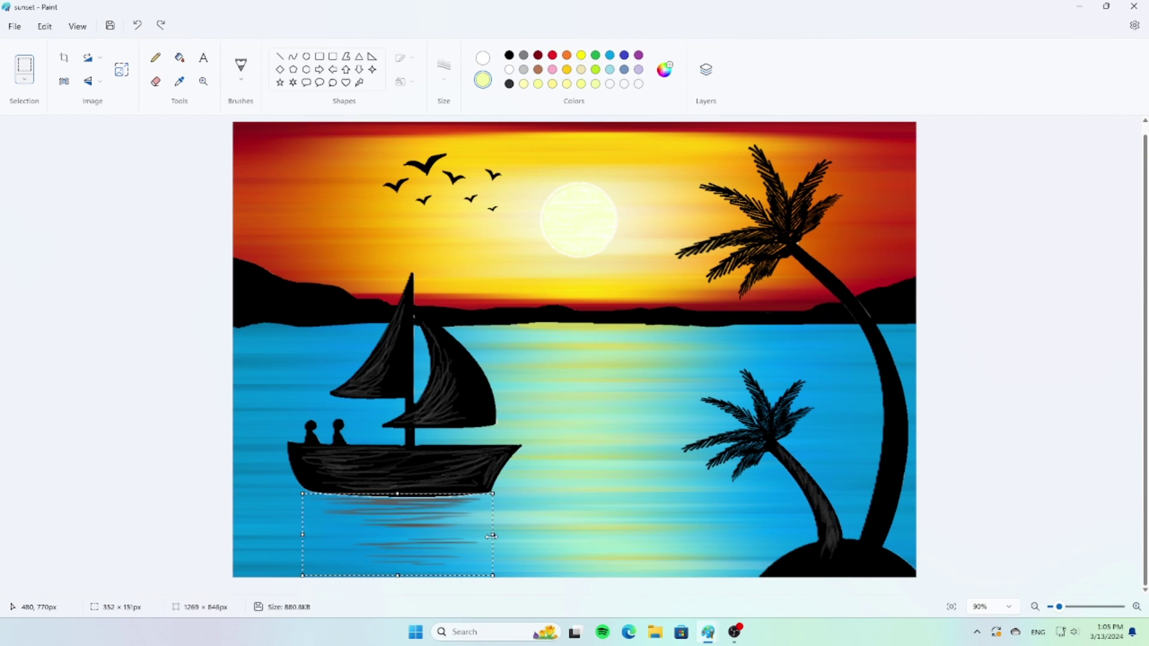
{"action": "left_click_drag", "start_coordinate": [491, 537], "coordinate": [498, 536]}
{"action": "left_click_drag", "start_coordinate": [302, 534], "coordinate": [296, 534]}
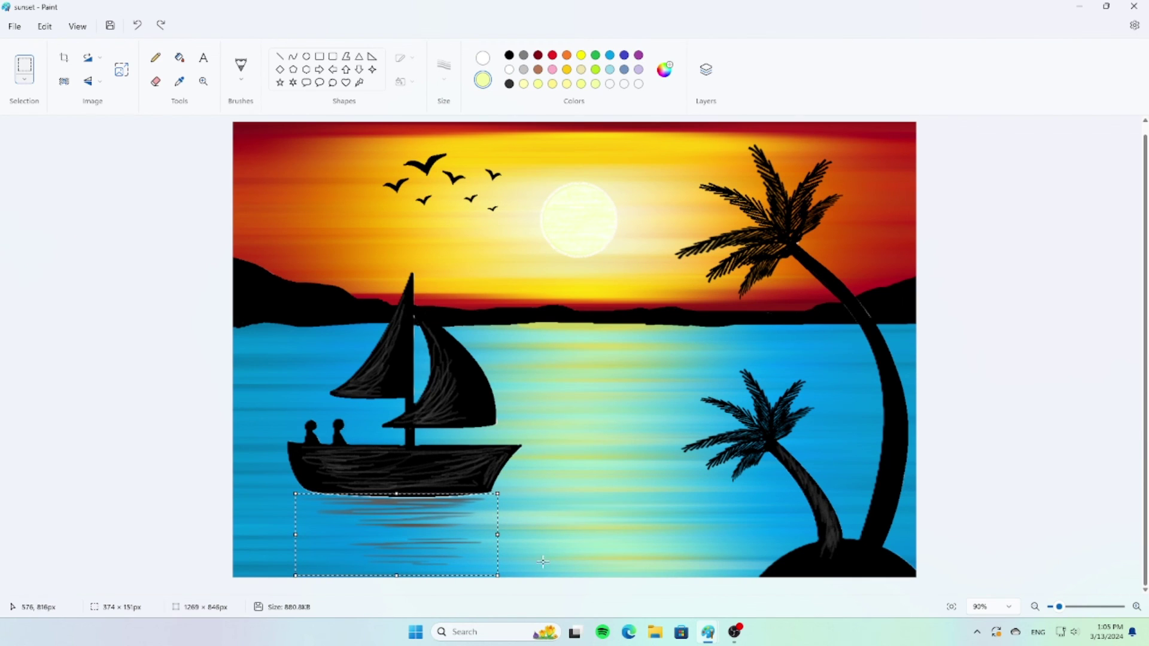
{"action": "left_click", "coordinate": [90, 299]}
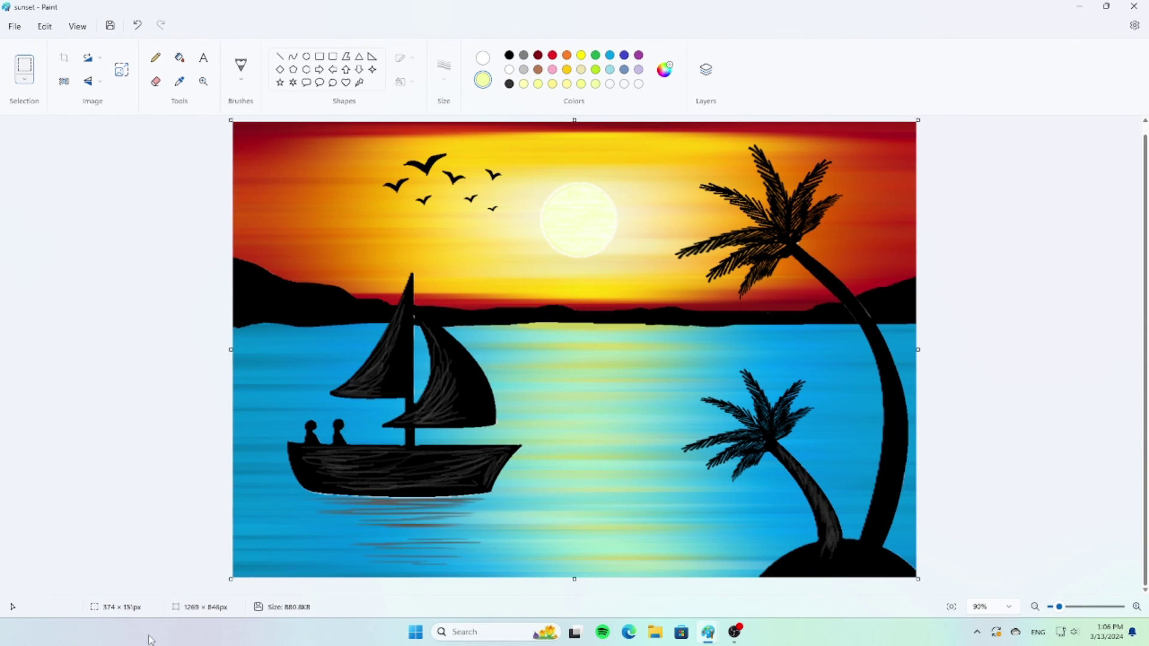